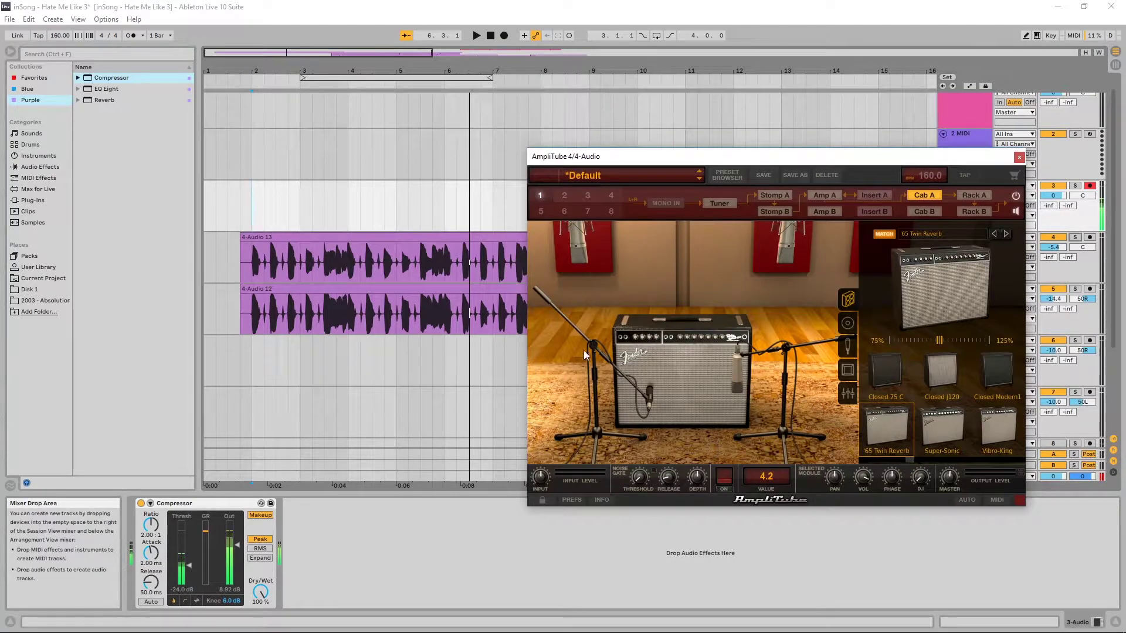
Reposition the microphones in front of the '65 Twin Reverb cabinet and glance at the matching Amp A before returning to Cab A.
{"action": "left_click_drag", "start_coordinate": [737, 384], "coordinate": [652, 390]}
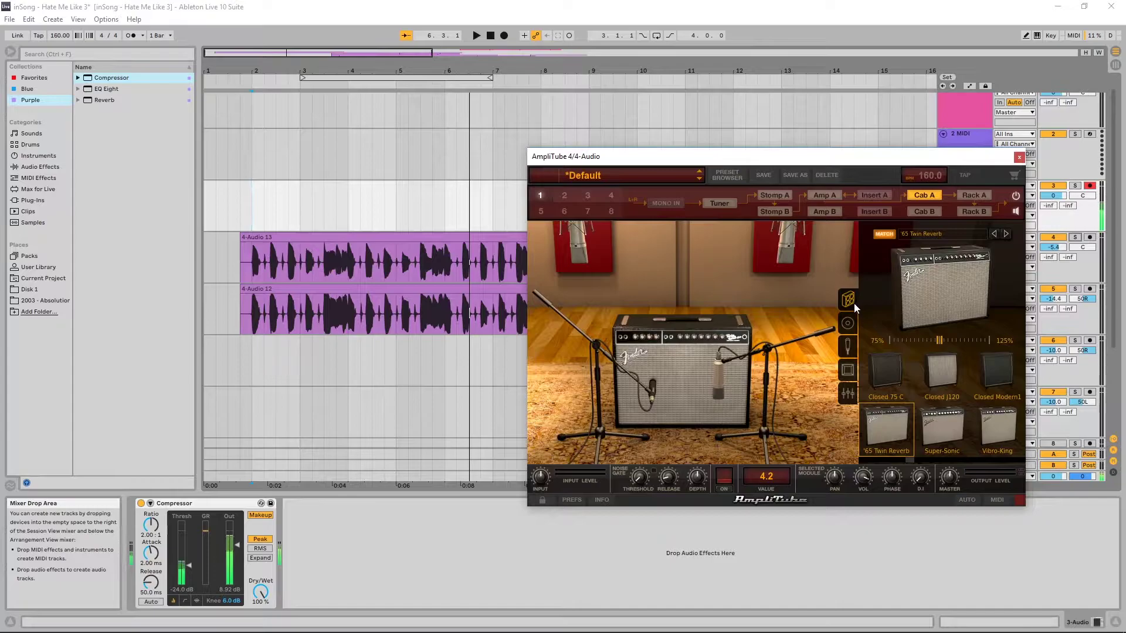
{"action": "left_click", "coordinate": [824, 196]}
{"action": "left_click", "coordinate": [932, 196]}
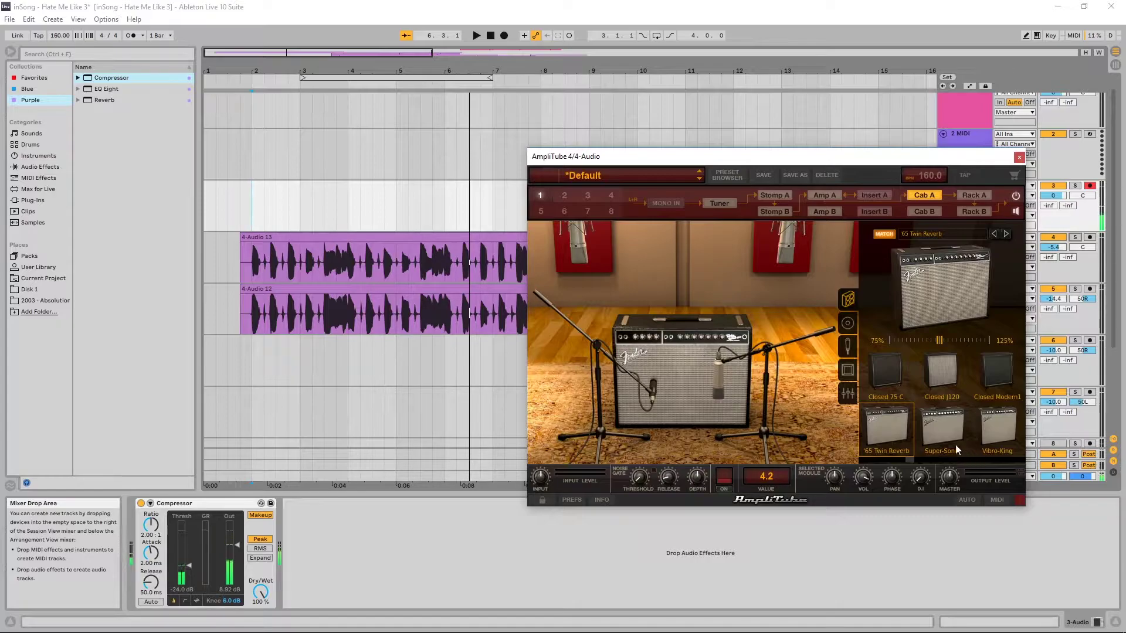
Try the Super-Sonic and 2x12 BM 30 Blue cabinets in Cab A, comparing the choice with the Amp A model.
{"action": "left_click", "coordinate": [951, 428]}
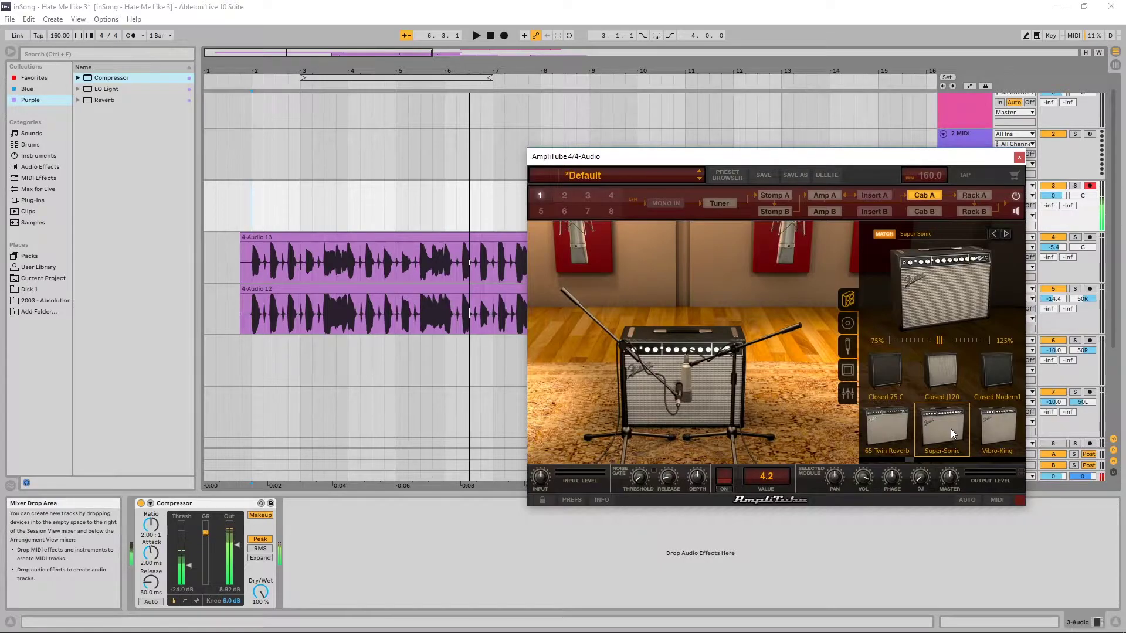
{"action": "left_click", "coordinate": [920, 234]}
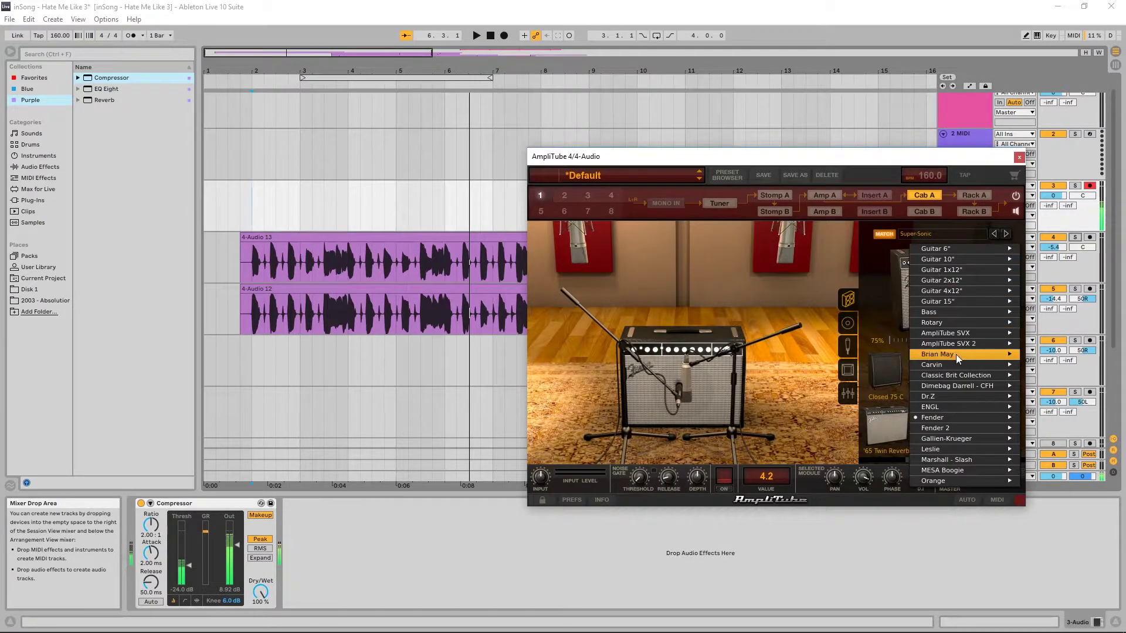
{"action": "mouse_move", "coordinate": [955, 355]}
{"action": "left_click", "coordinate": [874, 354]}
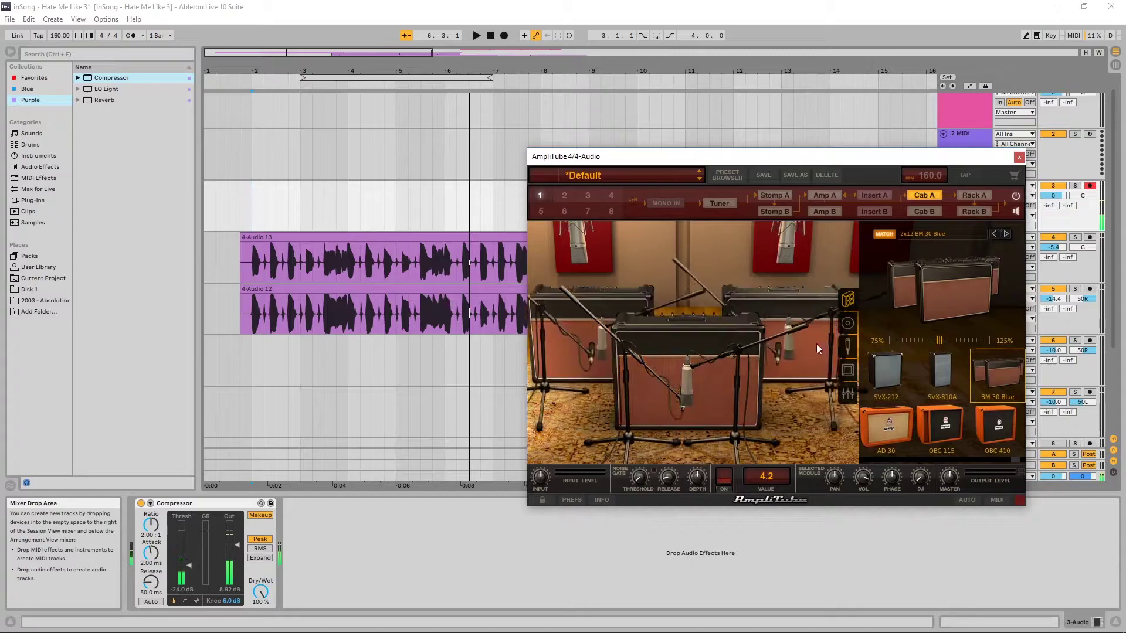
{"action": "left_click", "coordinate": [824, 194]}
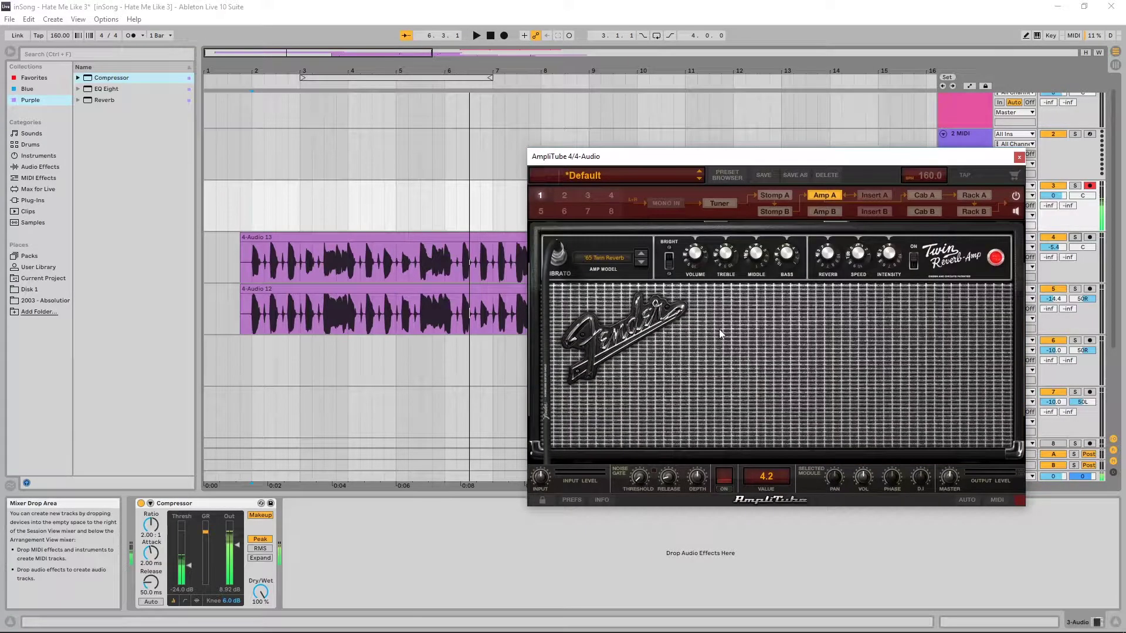
{"action": "left_click", "coordinate": [938, 196]}
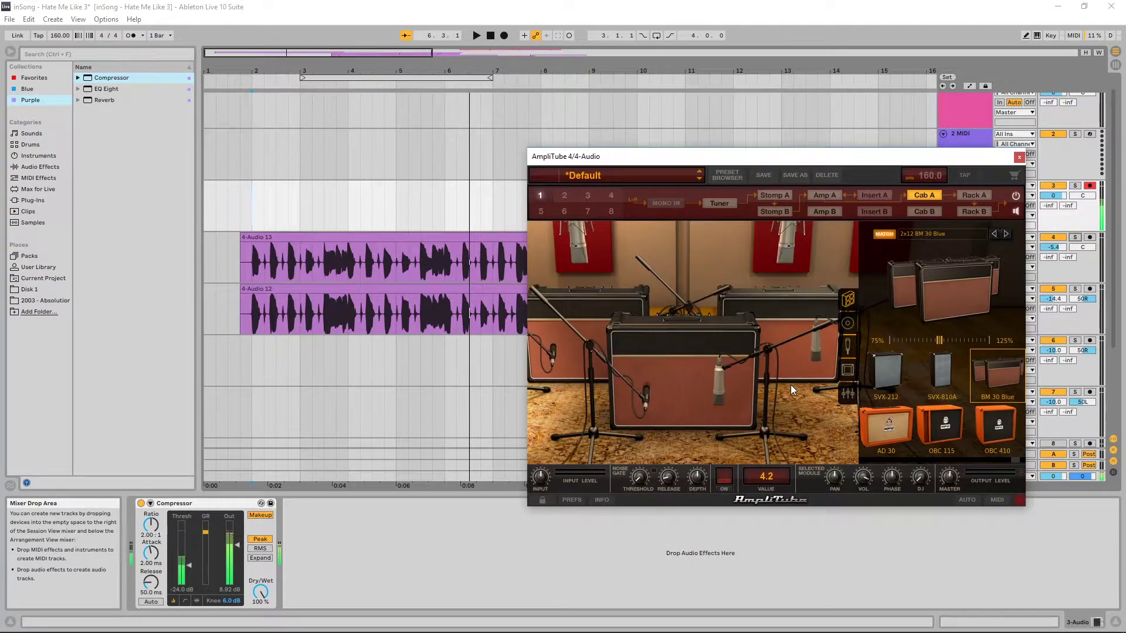
Try the Orange 2x12 AD 30 cabinet in Cab A while checking which amp it is paired with.
{"action": "left_click", "coordinate": [897, 430]}
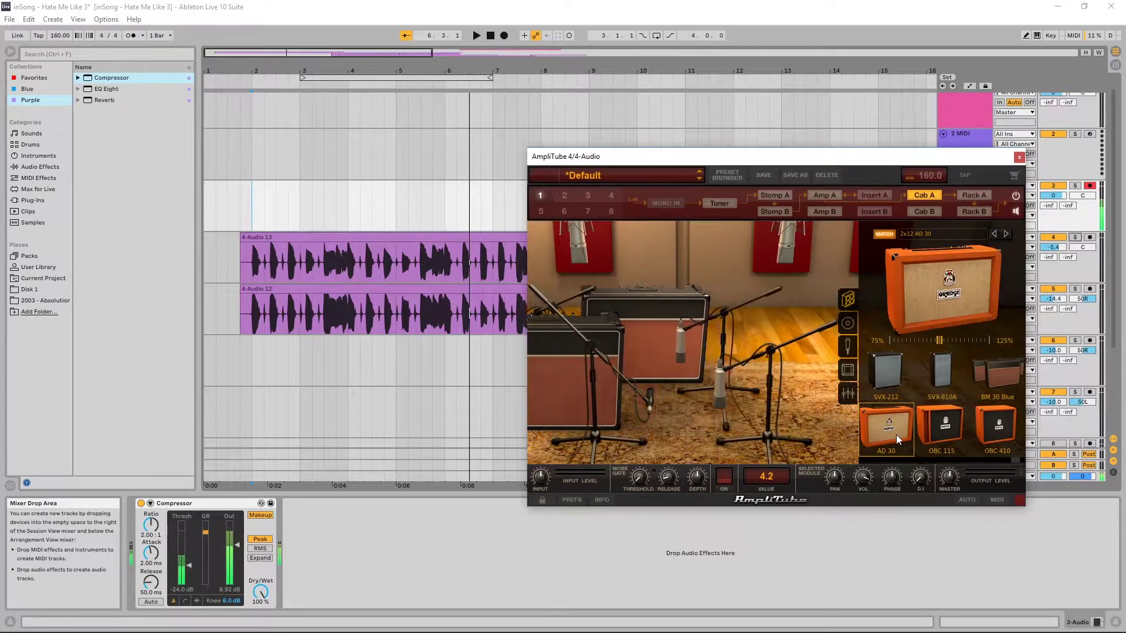
{"action": "left_click", "coordinate": [828, 195]}
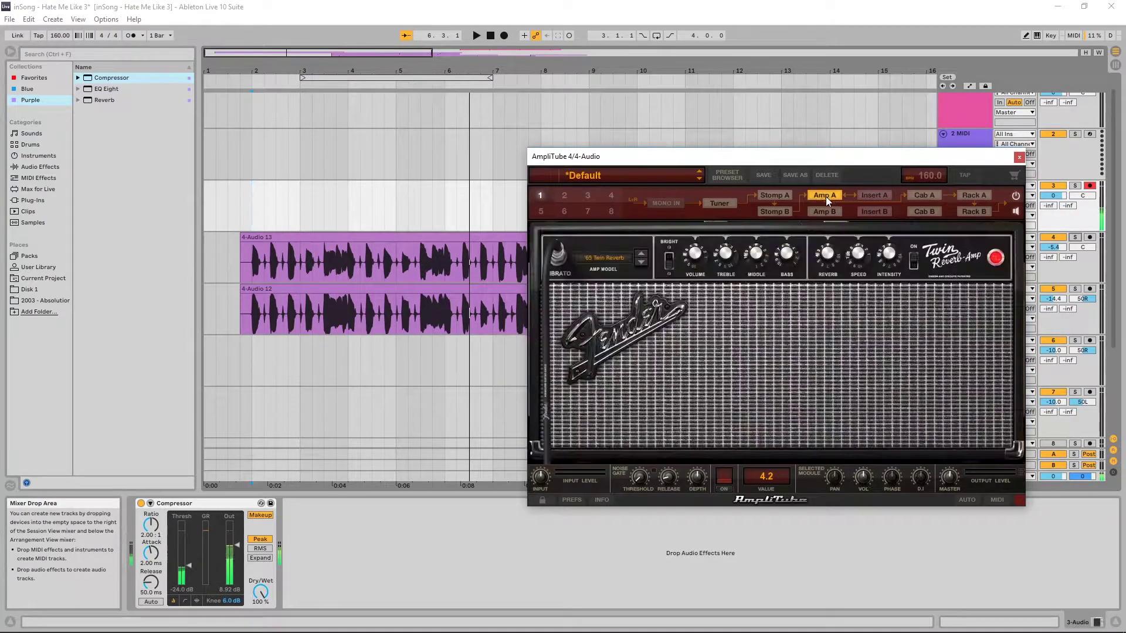
{"action": "left_click", "coordinate": [915, 197]}
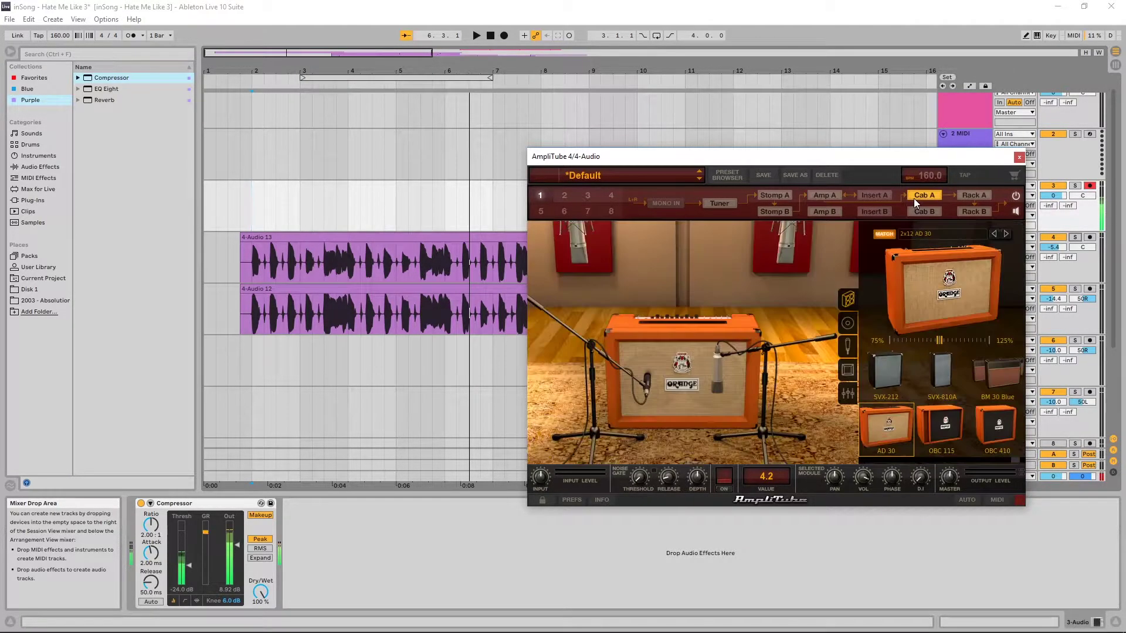
Match the cabinet back to the '65 Twin Reverb amp, compare it with Amp A and return to Cab A.
{"action": "left_click", "coordinate": [884, 234]}
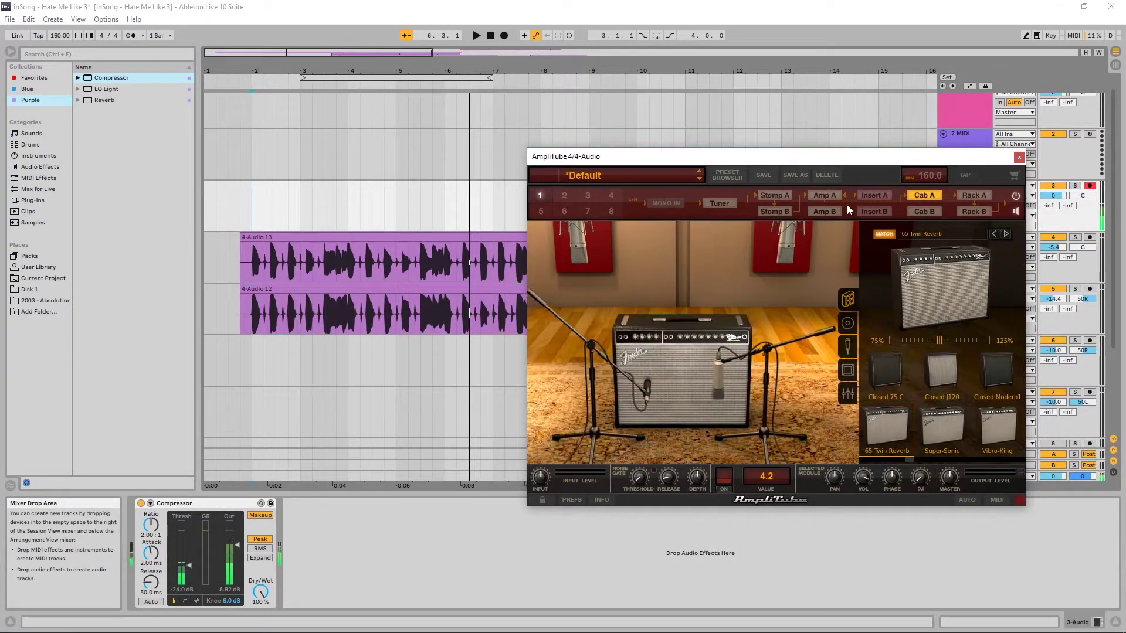
{"action": "left_click", "coordinate": [827, 196]}
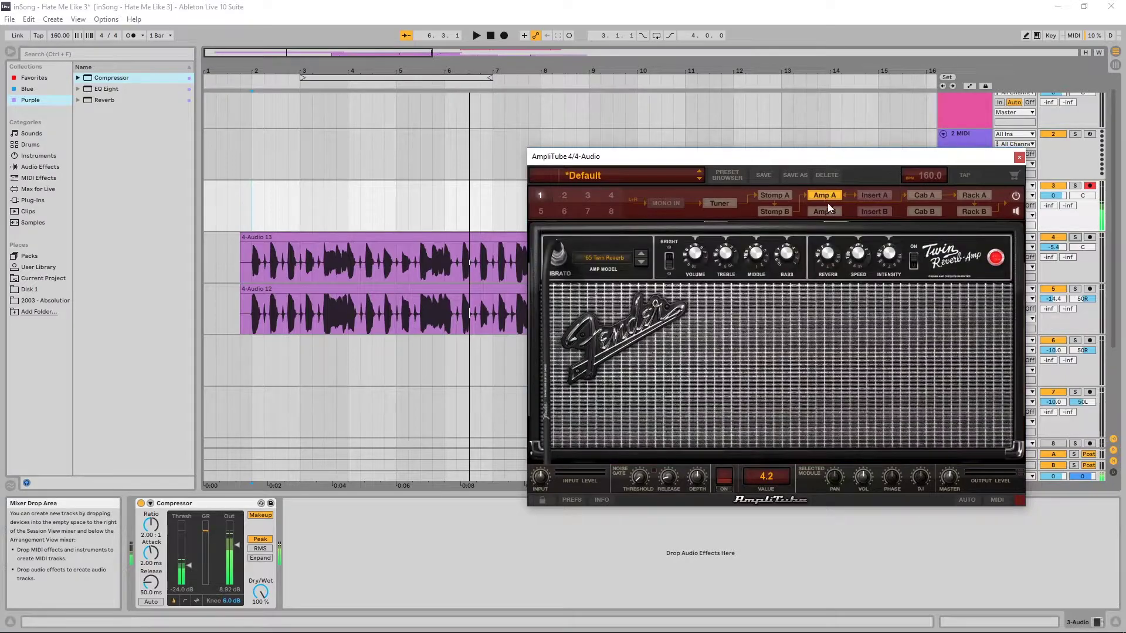
{"action": "left_click", "coordinate": [913, 197]}
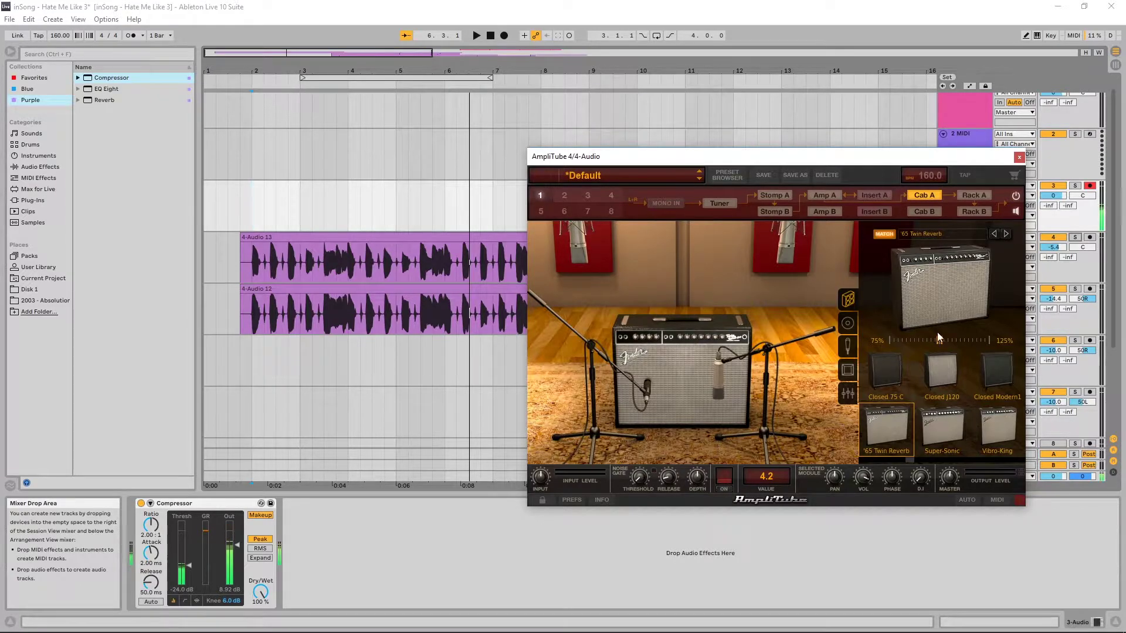
Try the Brit Vintage 16B for the cabinet's first speaker, and settle on Brit Anniversary 1.
{"action": "left_click", "coordinate": [846, 324]}
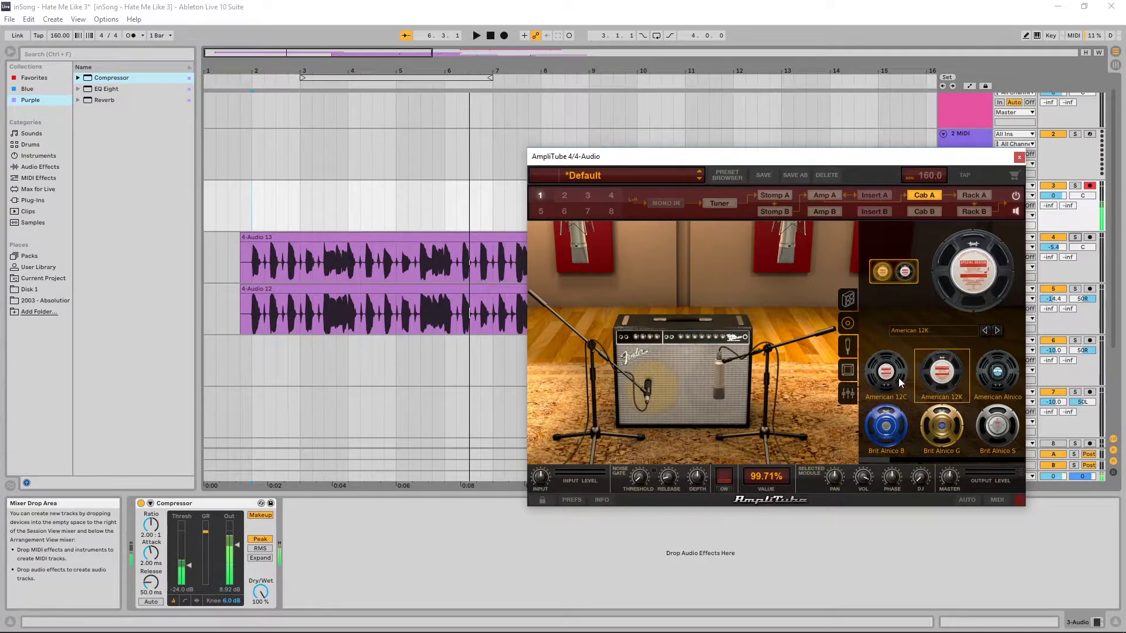
{"action": "left_click_drag", "start_coordinate": [884, 460], "coordinate": [939, 460]}
{"action": "left_click", "coordinate": [914, 381]}
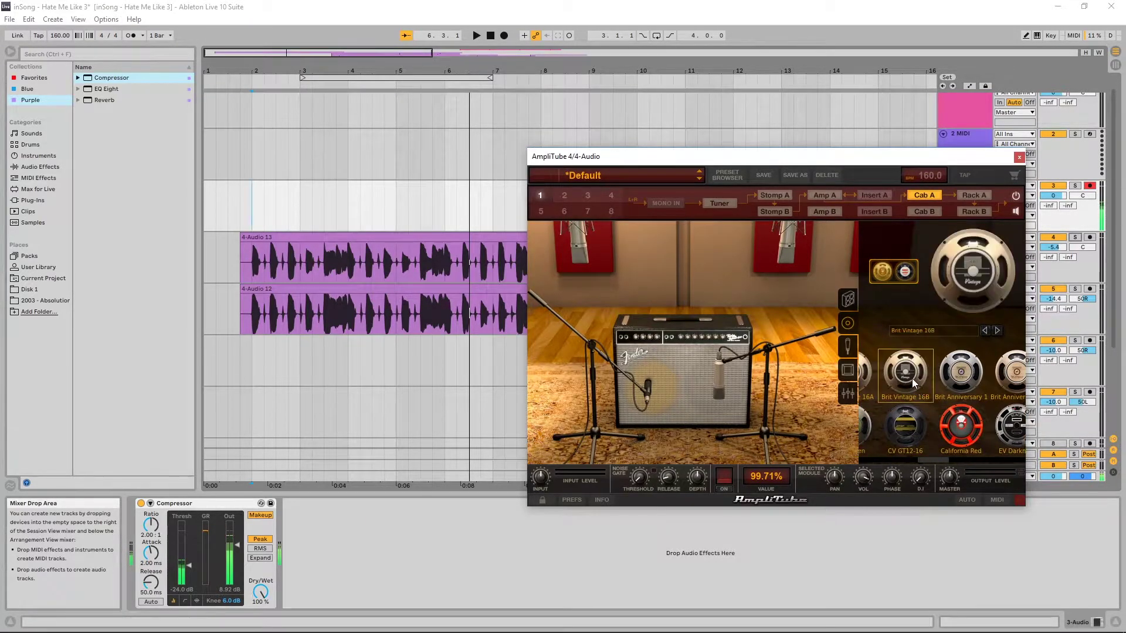
{"action": "left_click", "coordinate": [951, 376]}
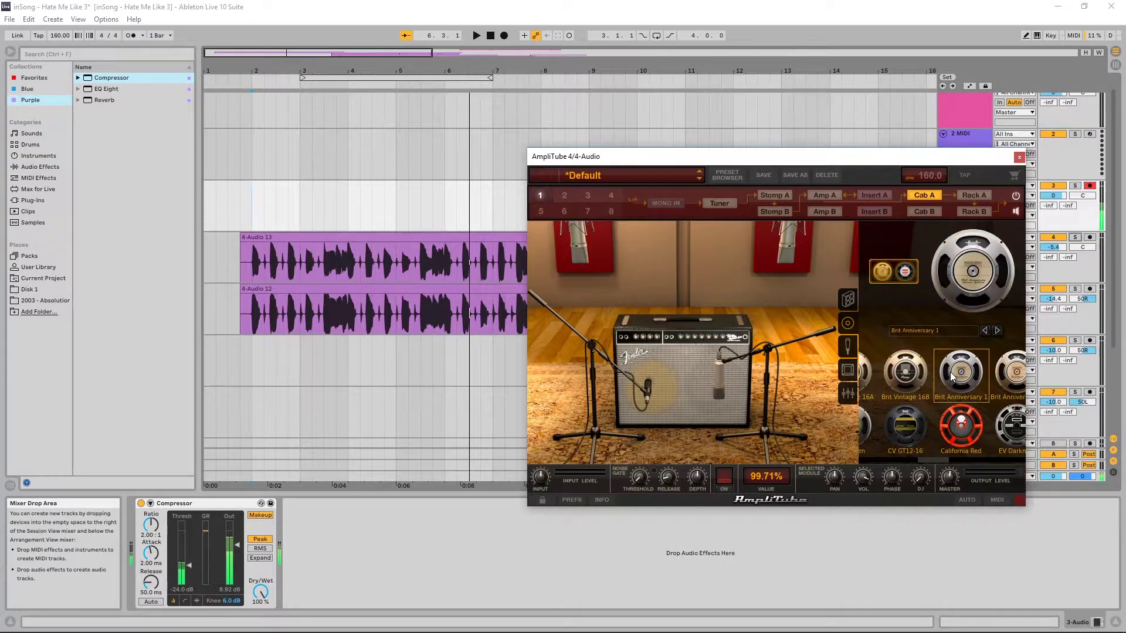
{"action": "left_click_drag", "start_coordinate": [945, 459], "coordinate": [873, 459]}
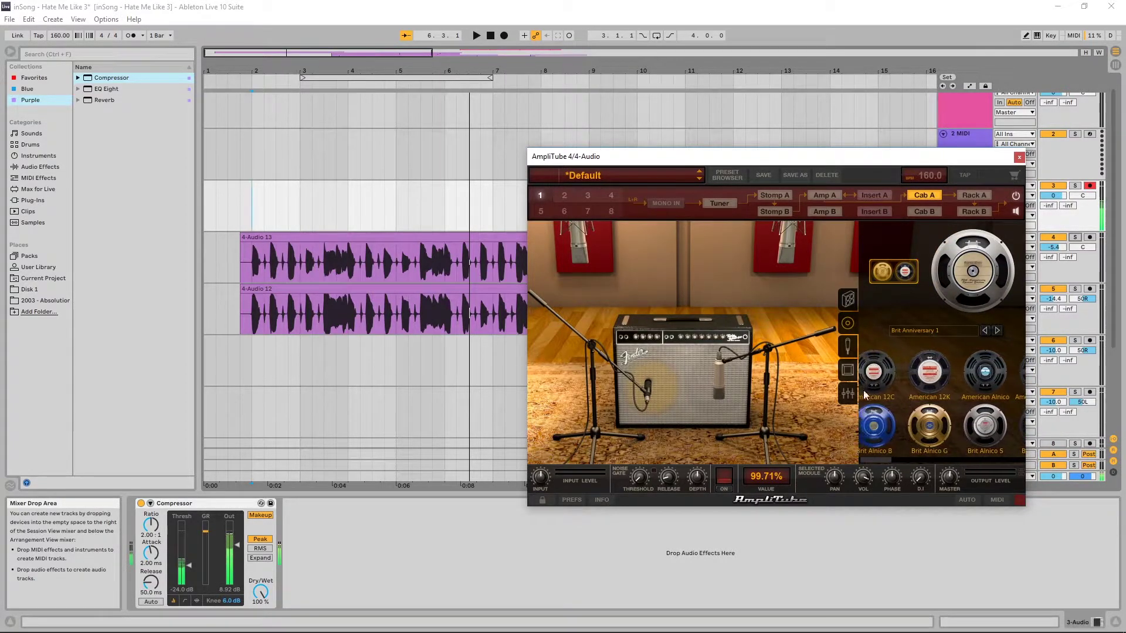
Try several positions and distances for microphone 1 on the speaker, leaving it slightly off the cone's center.
{"action": "left_click", "coordinate": [845, 352]}
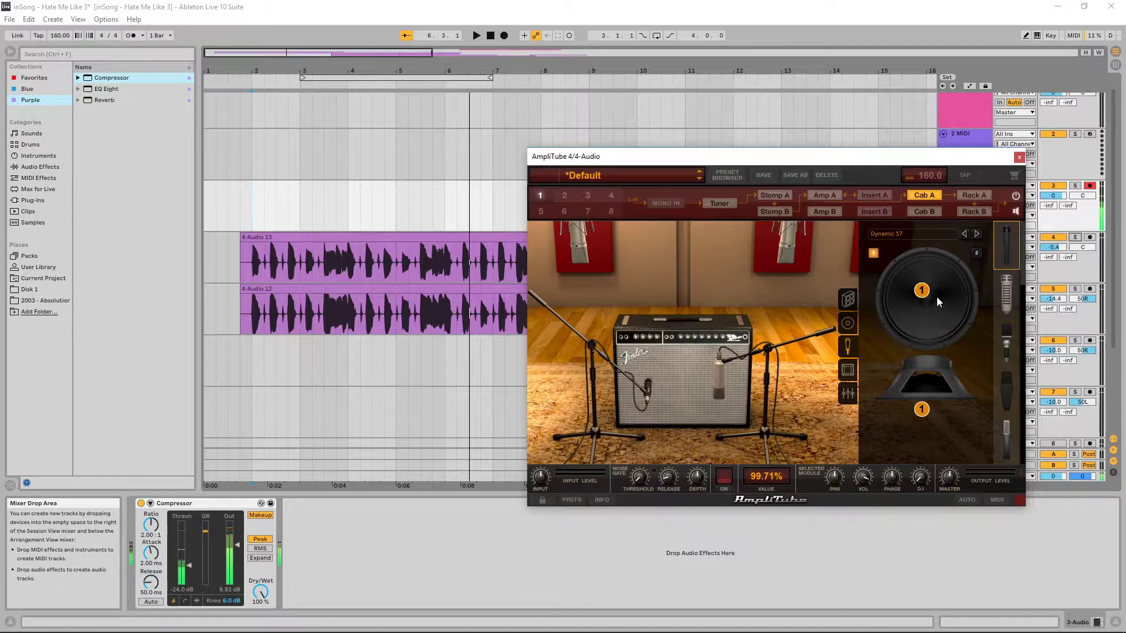
{"action": "mouse_move", "coordinate": [921, 290]}
{"action": "left_mouse_down"}
{"action": "mouse_move", "coordinate": [912, 293]}
{"action": "mouse_move", "coordinate": [933, 309]}
{"action": "mouse_move", "coordinate": [936, 274]}
{"action": "mouse_move", "coordinate": [894, 308]}
{"action": "mouse_move", "coordinate": [915, 332]}
{"action": "mouse_move", "coordinate": [942, 330]}
{"action": "left_mouse_up"}
{"action": "mouse_move", "coordinate": [940, 404]}
{"action": "left_mouse_down"}
{"action": "mouse_move", "coordinate": [902, 415]}
{"action": "mouse_move", "coordinate": [969, 411]}
{"action": "mouse_move", "coordinate": [918, 410]}
{"action": "mouse_move", "coordinate": [928, 354]}
{"action": "mouse_move", "coordinate": [929, 465]}
{"action": "mouse_move", "coordinate": [935, 392]}
{"action": "left_mouse_up"}
{"action": "left_click_drag", "start_coordinate": [925, 318], "coordinate": [900, 323]}
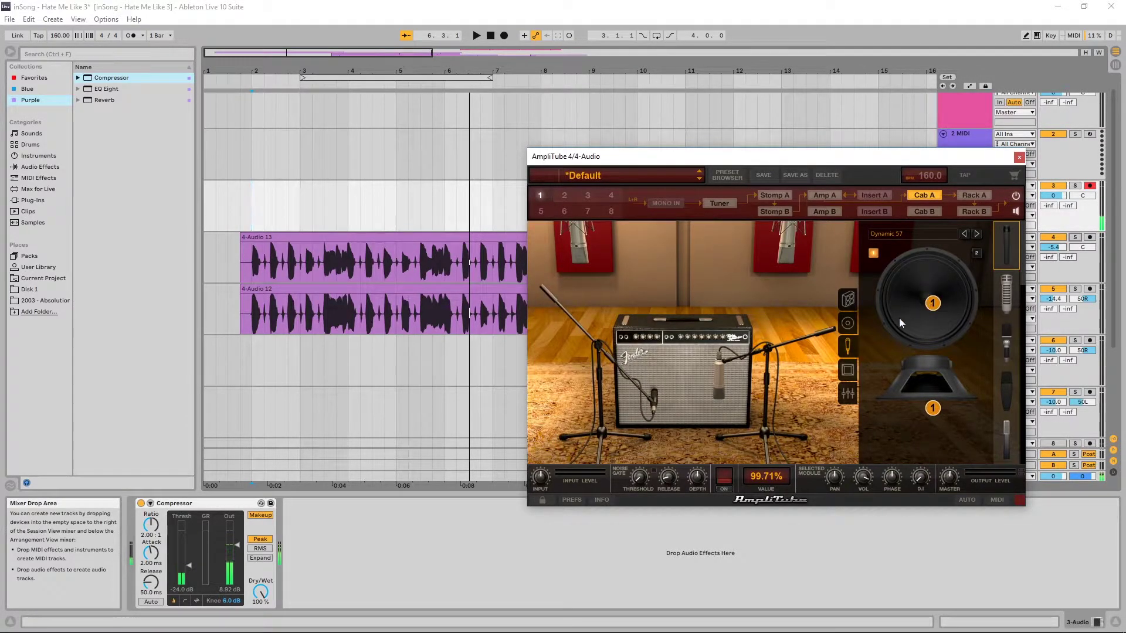
Audition Dynamic 20, Vintage Dynamic 20 and other models for microphone 1, keep Dynamic 441 and browse the microphone types.
{"action": "left_click", "coordinate": [1006, 294]}
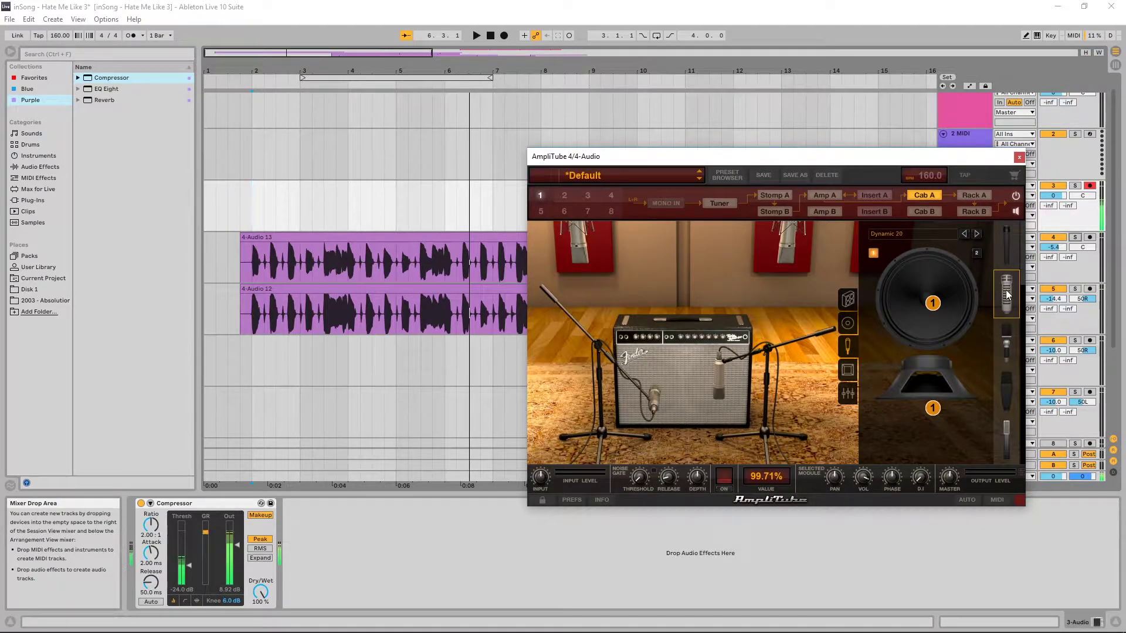
{"action": "left_click", "coordinate": [1006, 344]}
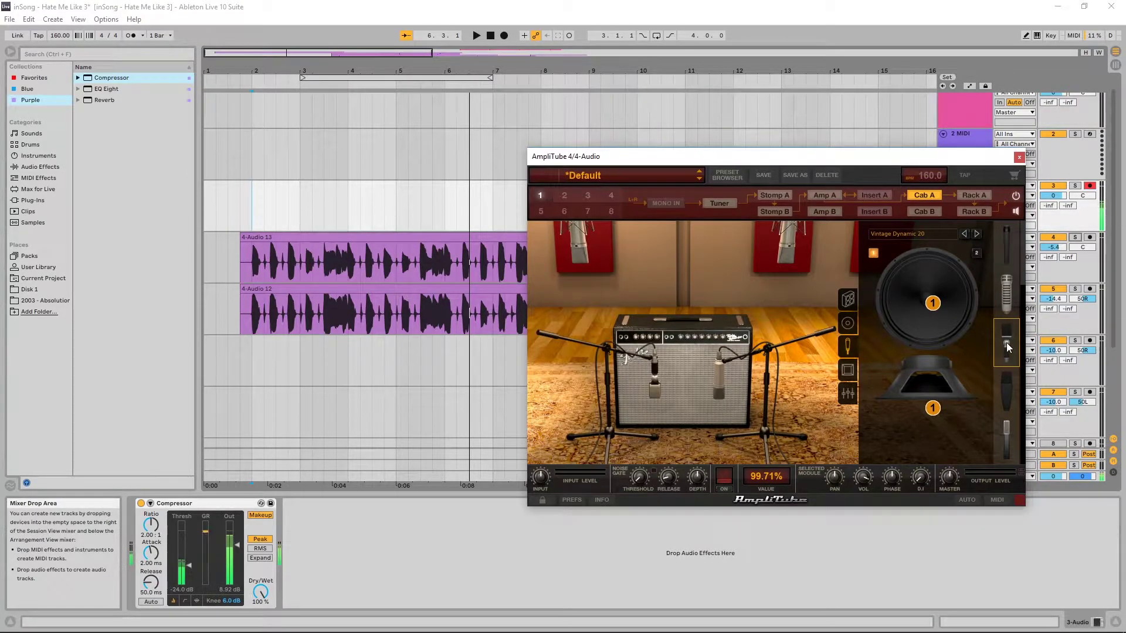
{"action": "left_click", "coordinate": [1009, 384]}
{"action": "left_click", "coordinate": [1008, 427]}
{"action": "left_click", "coordinate": [889, 233]}
{"action": "mouse_move", "coordinate": [982, 253]}
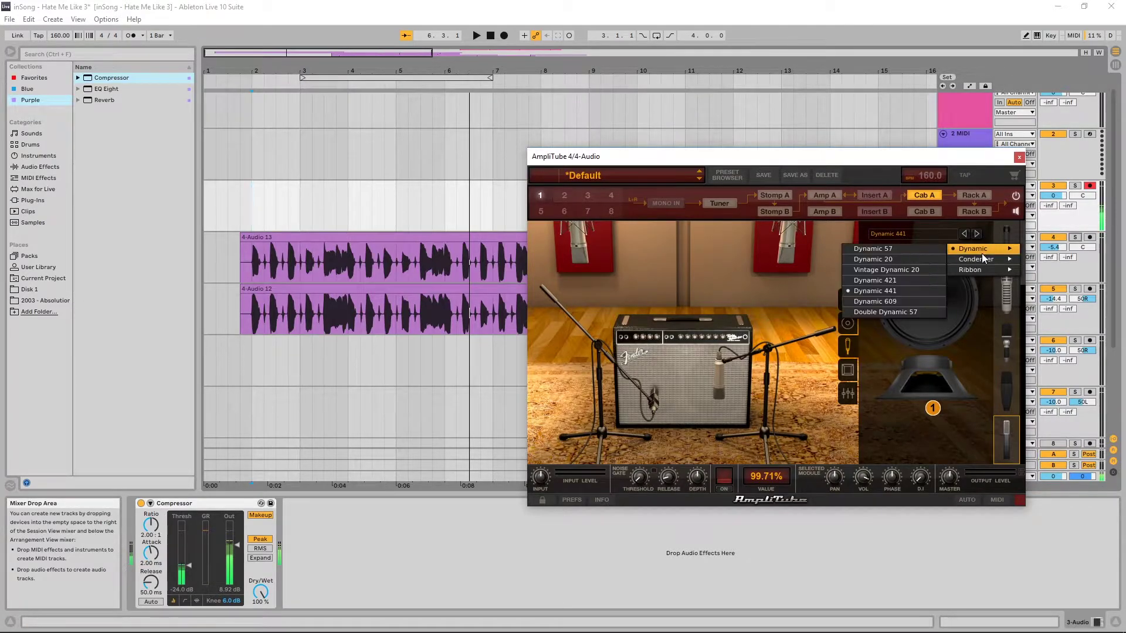
{"action": "left_click", "coordinate": [873, 249]}
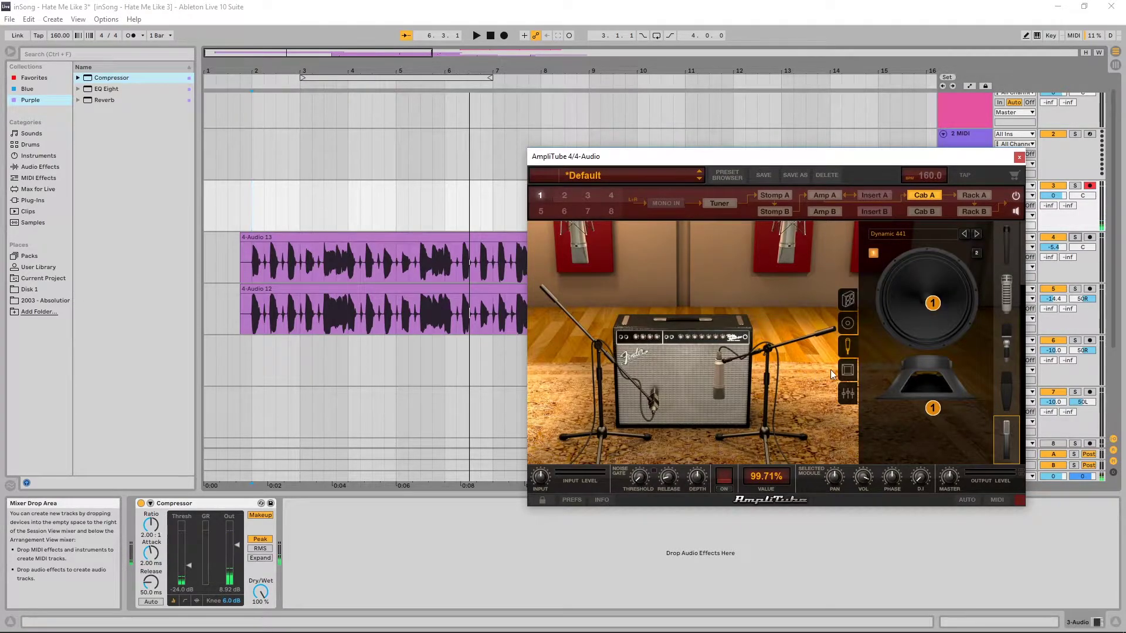
Move microphone 2 slightly and farther from the speaker, trying Condenser 84 before returning to Condenser 87.
{"action": "left_click", "coordinate": [976, 253]}
{"action": "mouse_move", "coordinate": [722, 371]}
{"action": "left_mouse_down"}
{"action": "mouse_move", "coordinate": [726, 392]}
{"action": "mouse_move", "coordinate": [718, 361]}
{"action": "left_mouse_up"}
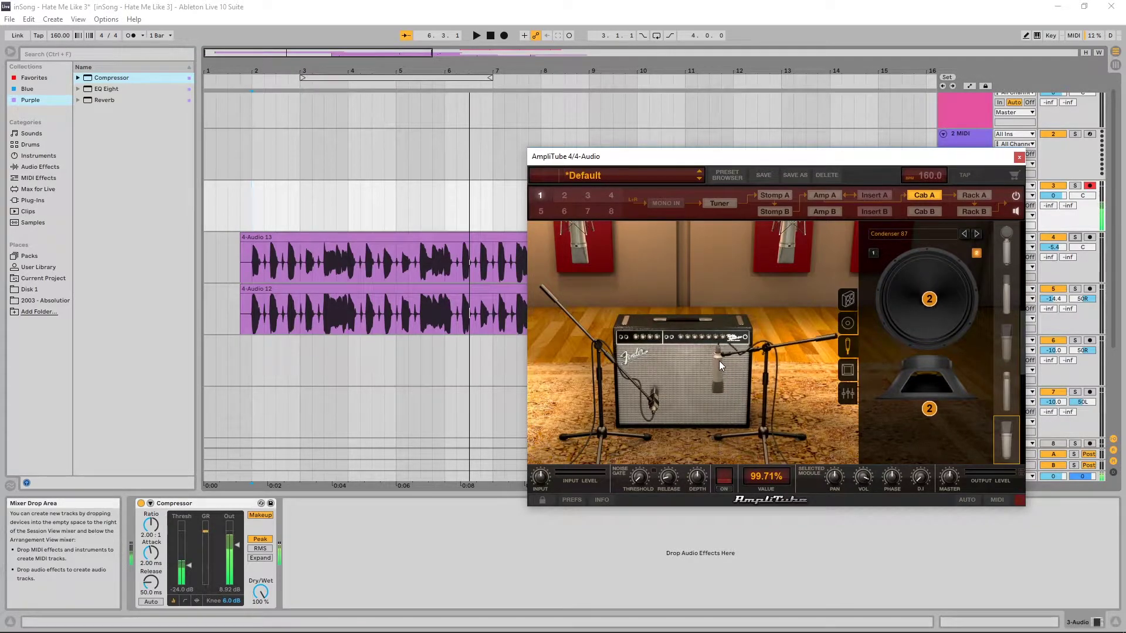
{"action": "left_click", "coordinate": [1004, 379]}
{"action": "mouse_move", "coordinate": [928, 409]}
{"action": "left_mouse_down"}
{"action": "mouse_move", "coordinate": [925, 438]}
{"action": "mouse_move", "coordinate": [924, 422]}
{"action": "left_mouse_up"}
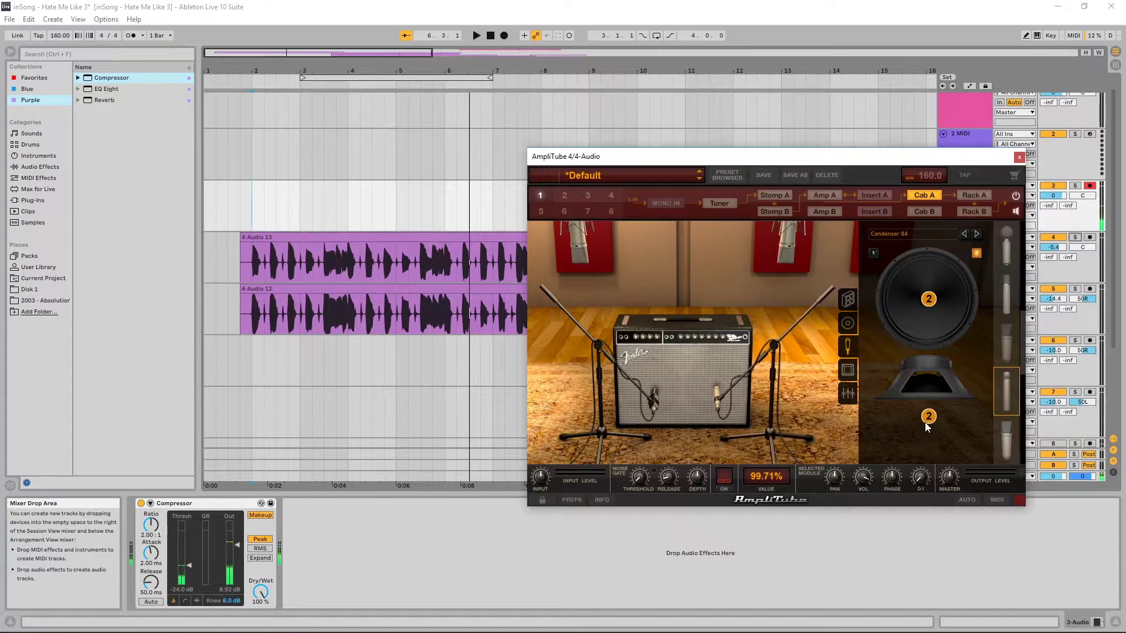
{"action": "left_click", "coordinate": [1004, 433]}
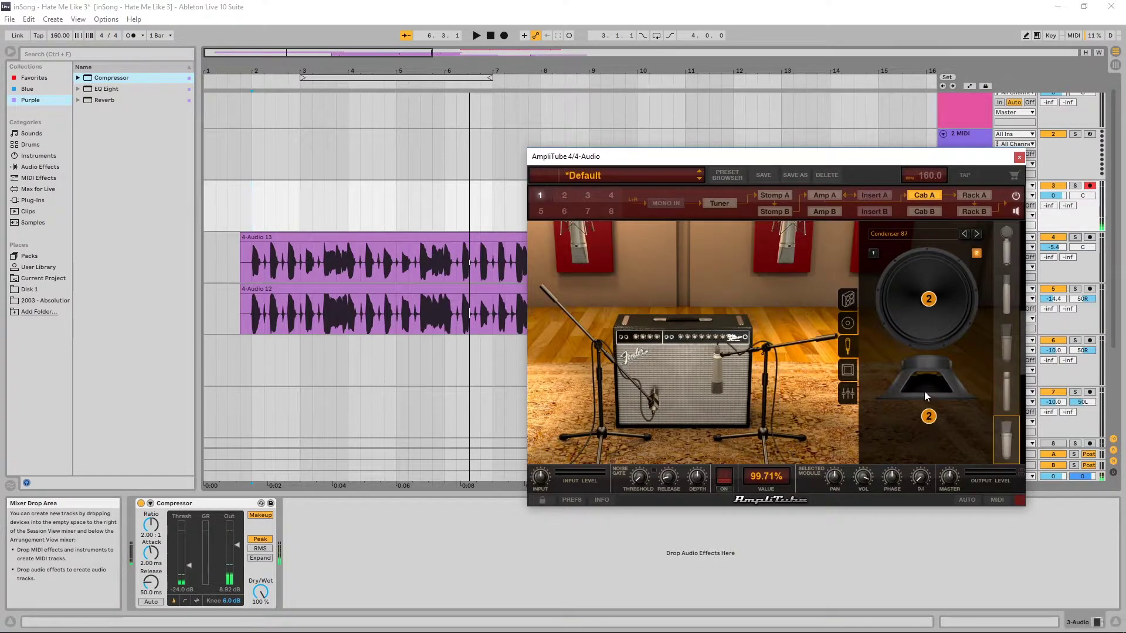
Audition the Booth, Big Live Room and Venue environments for the cabinet, leaving the room set to Venue.
{"action": "left_click", "coordinate": [848, 371]}
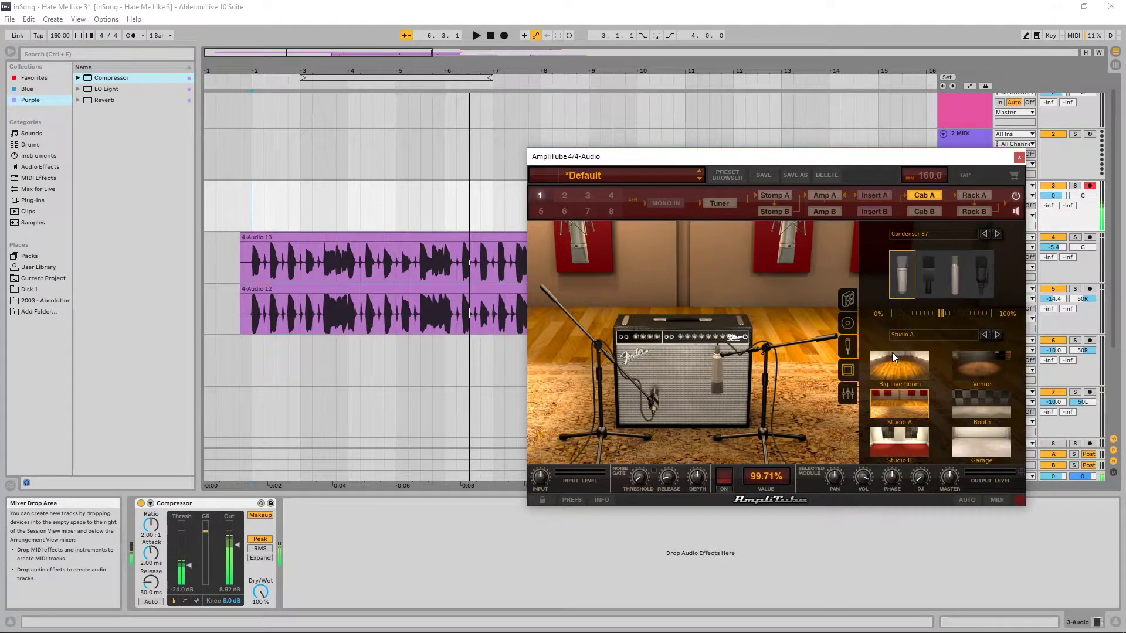
{"action": "left_click", "coordinate": [913, 334]}
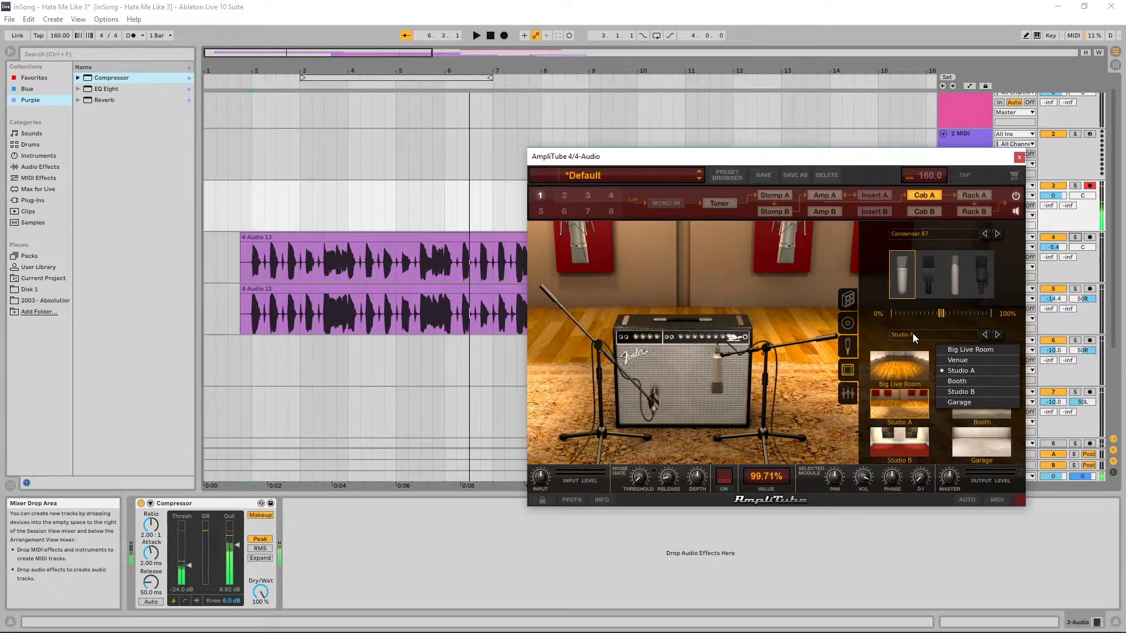
{"action": "left_click", "coordinate": [949, 360]}
{"action": "left_click", "coordinate": [980, 403]}
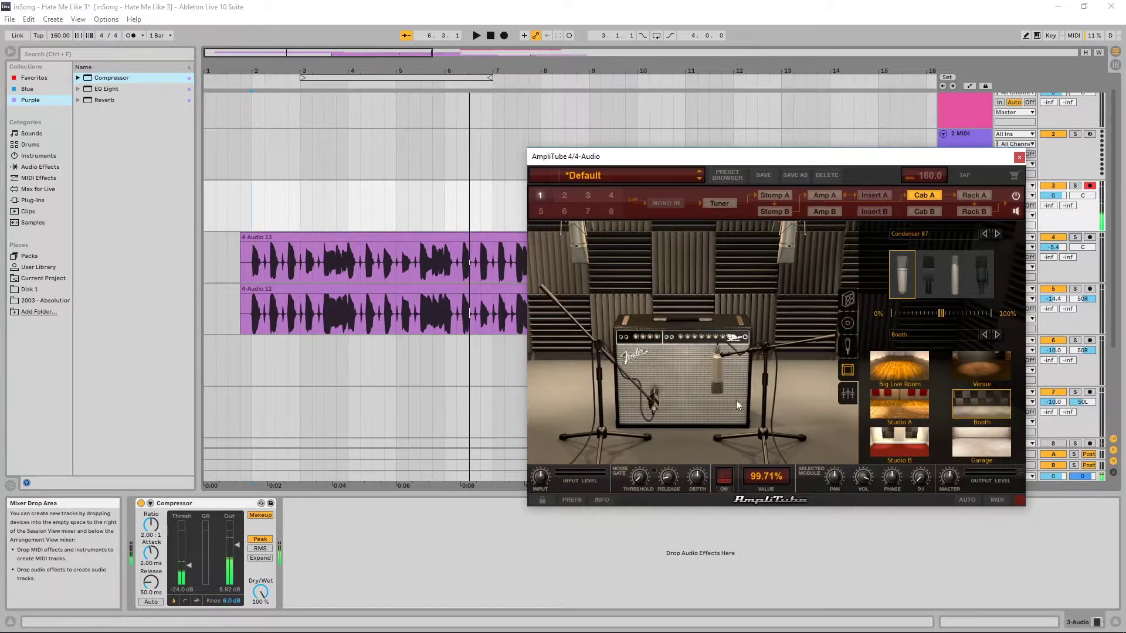
{"action": "left_click", "coordinate": [919, 370]}
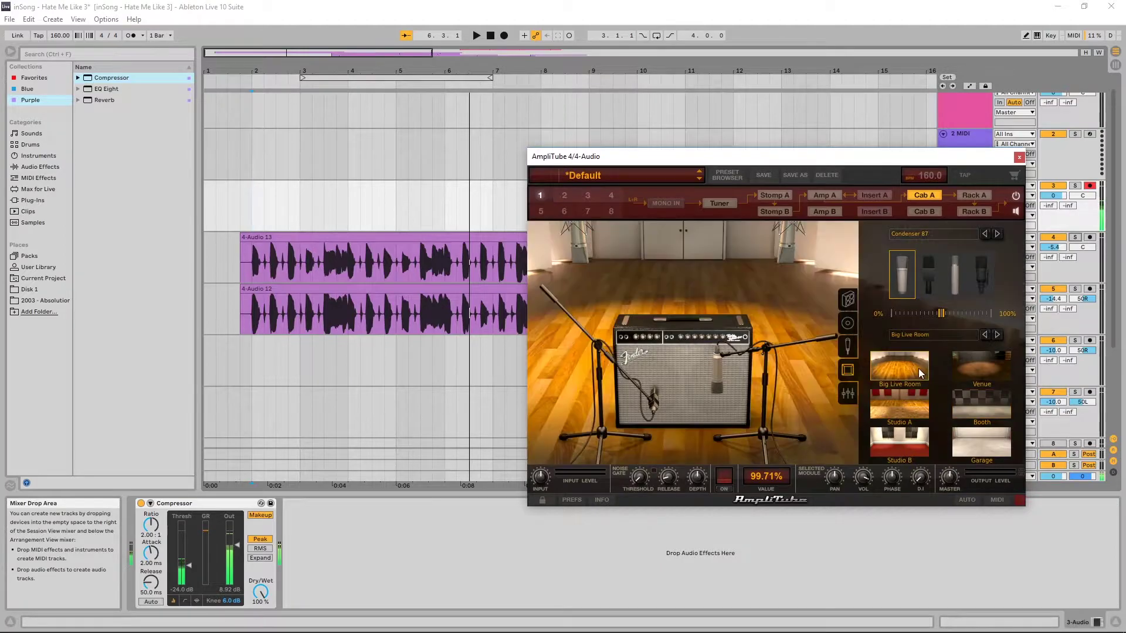
{"action": "left_click", "coordinate": [976, 369]}
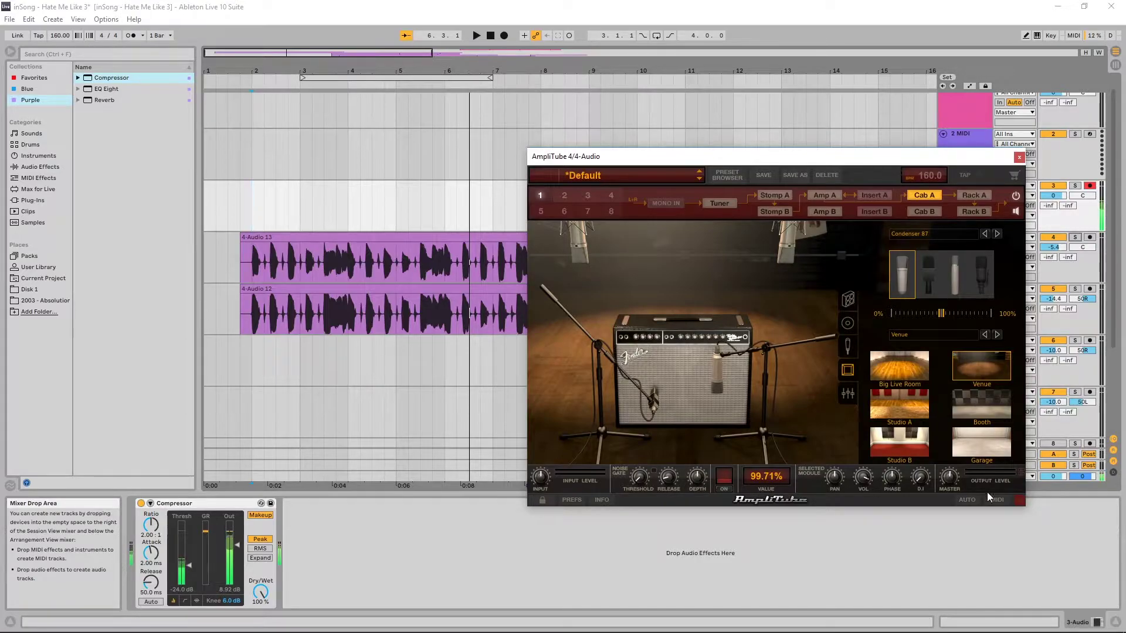
{"action": "left_click", "coordinate": [969, 404]}
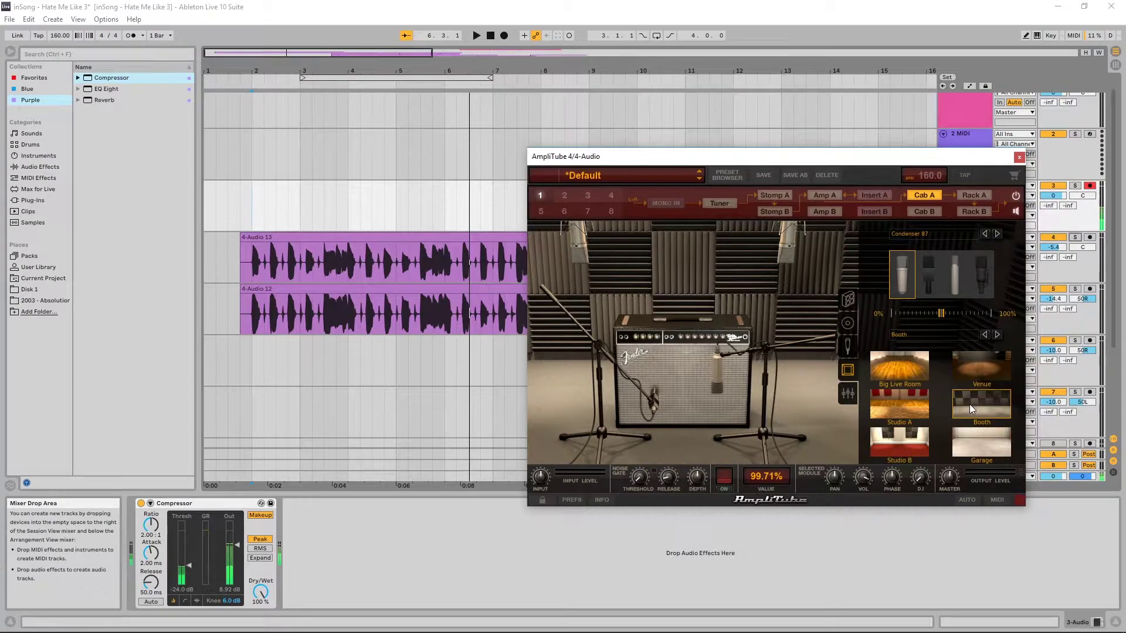
{"action": "left_click_drag", "start_coordinate": [750, 153], "coordinate": [580, 131]}
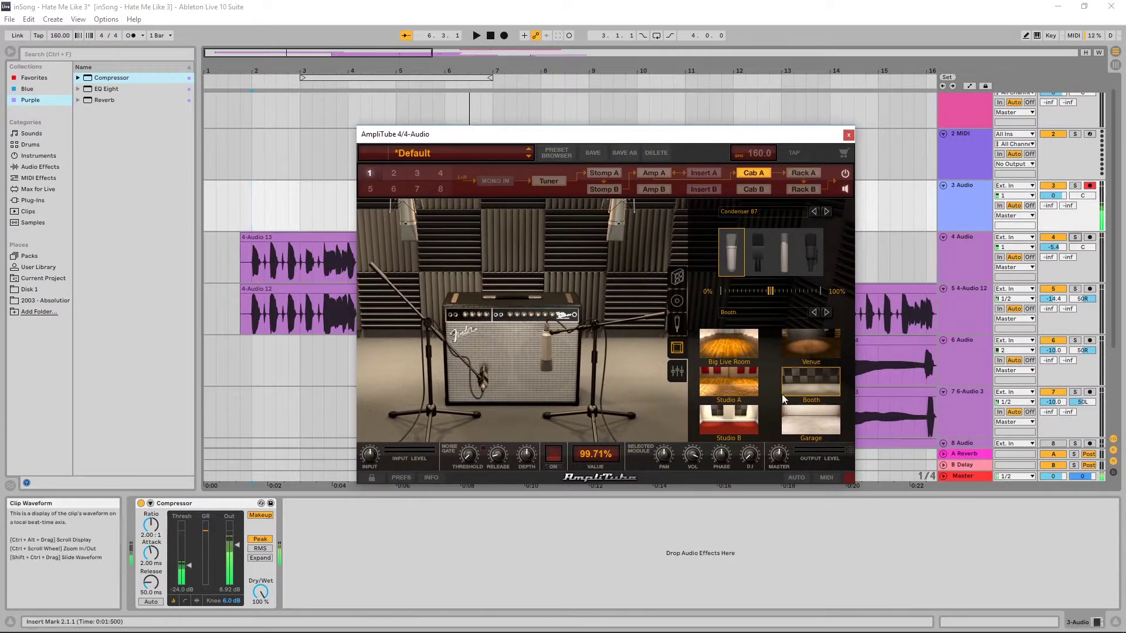
{"action": "left_click", "coordinate": [792, 351]}
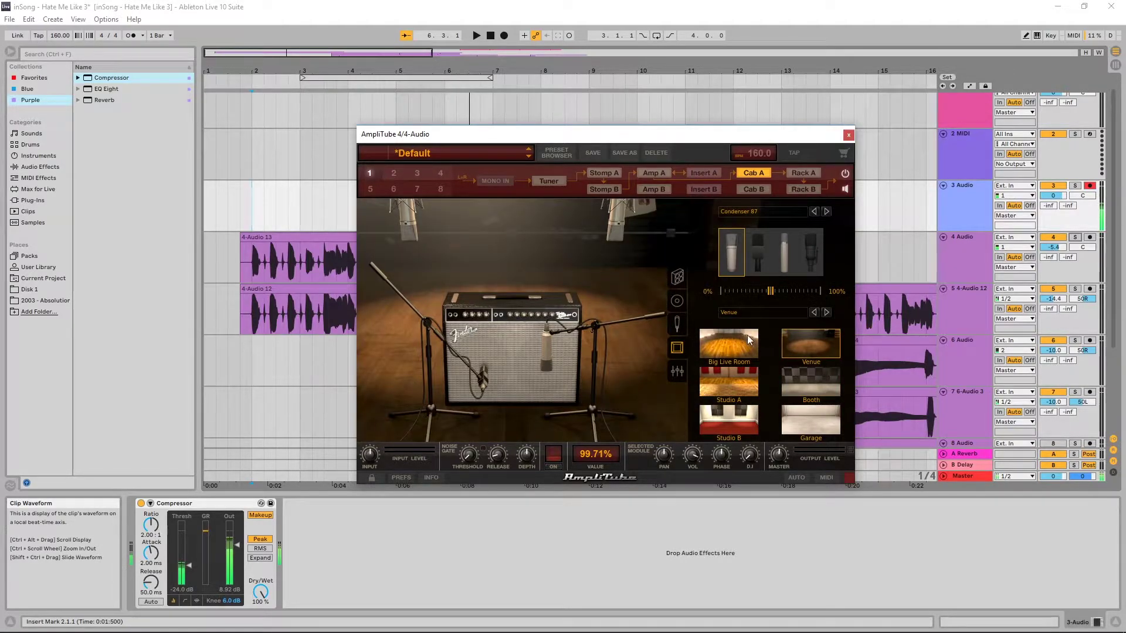
Set the microphone 1 level to -4.1 dB and the room level to -16.6 dB in the cabinet mixer.
{"action": "left_click", "coordinate": [677, 371]}
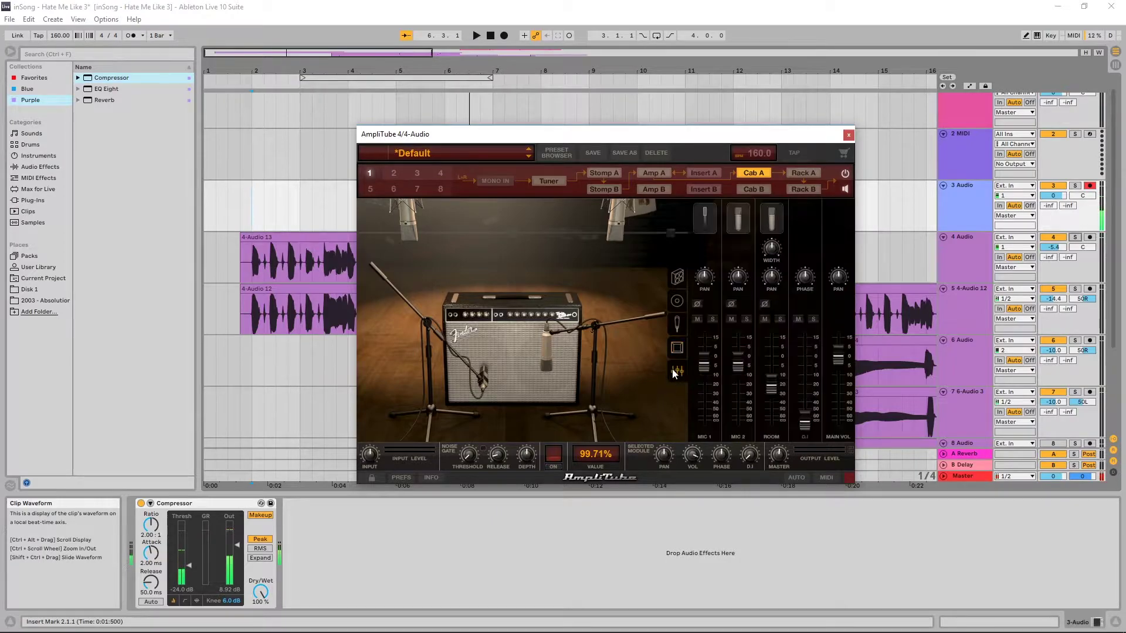
{"action": "mouse_move", "coordinate": [703, 366]}
{"action": "left_mouse_down"}
{"action": "mouse_move", "coordinate": [705, 418]}
{"action": "mouse_move", "coordinate": [706, 363]}
{"action": "left_mouse_up"}
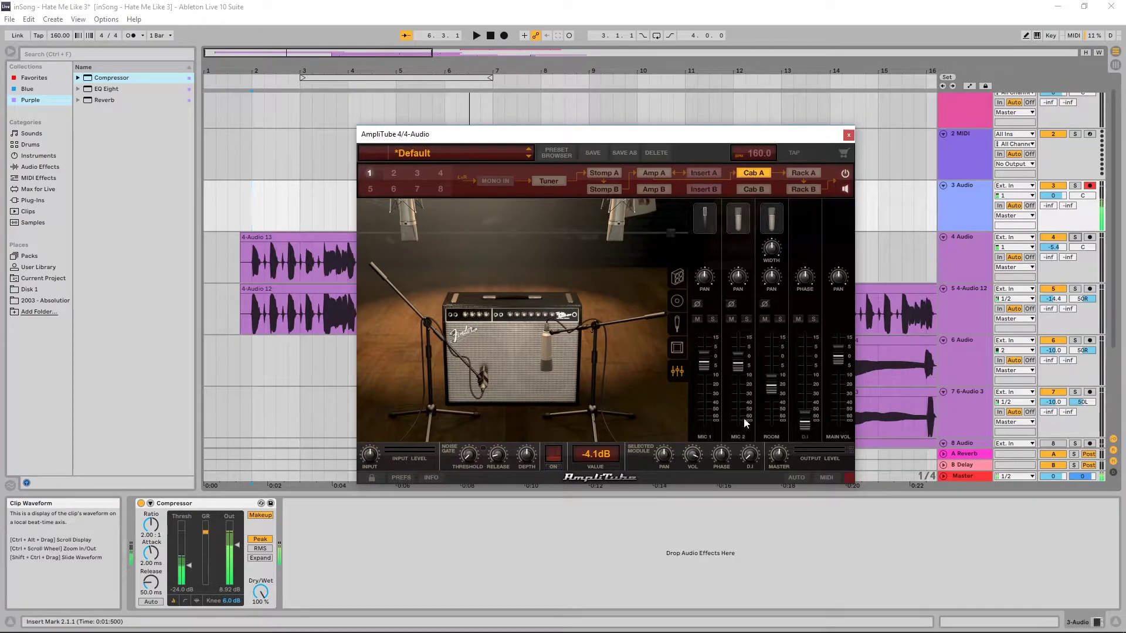
{"action": "mouse_move", "coordinate": [771, 389]}
{"action": "left_mouse_down"}
{"action": "mouse_move", "coordinate": [771, 354]}
{"action": "mouse_move", "coordinate": [771, 379]}
{"action": "left_mouse_up"}
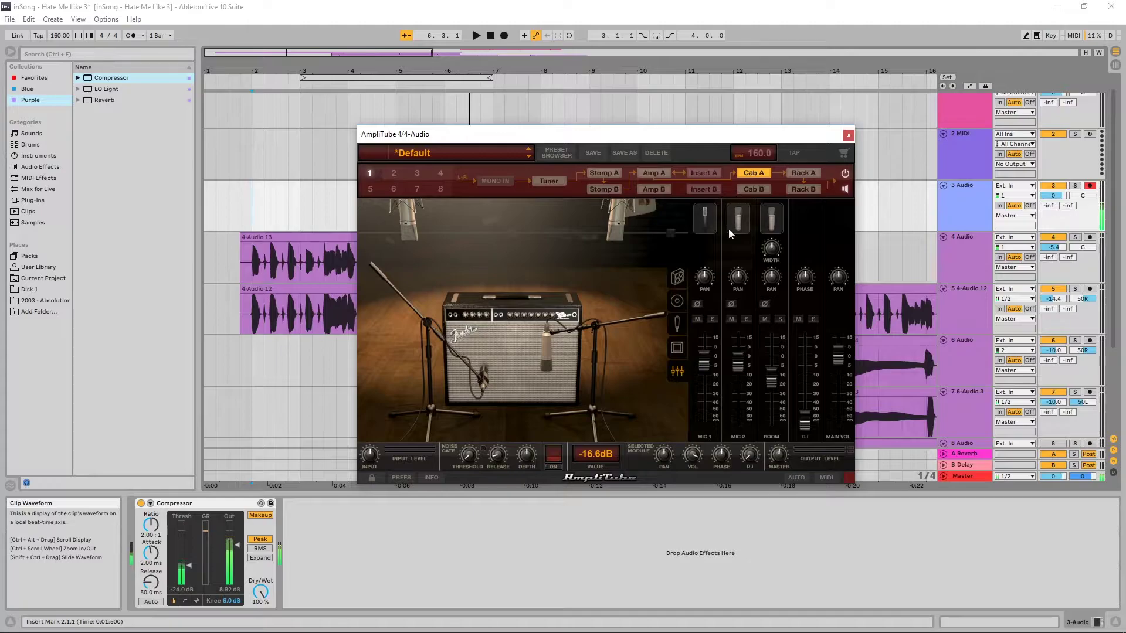
Try different room microphone placements with Condenser 170 selected, and lower the room level to -25.0 dB.
{"action": "left_click", "coordinate": [674, 348]}
{"action": "left_click_drag", "start_coordinate": [769, 291], "coordinate": [725, 290]}
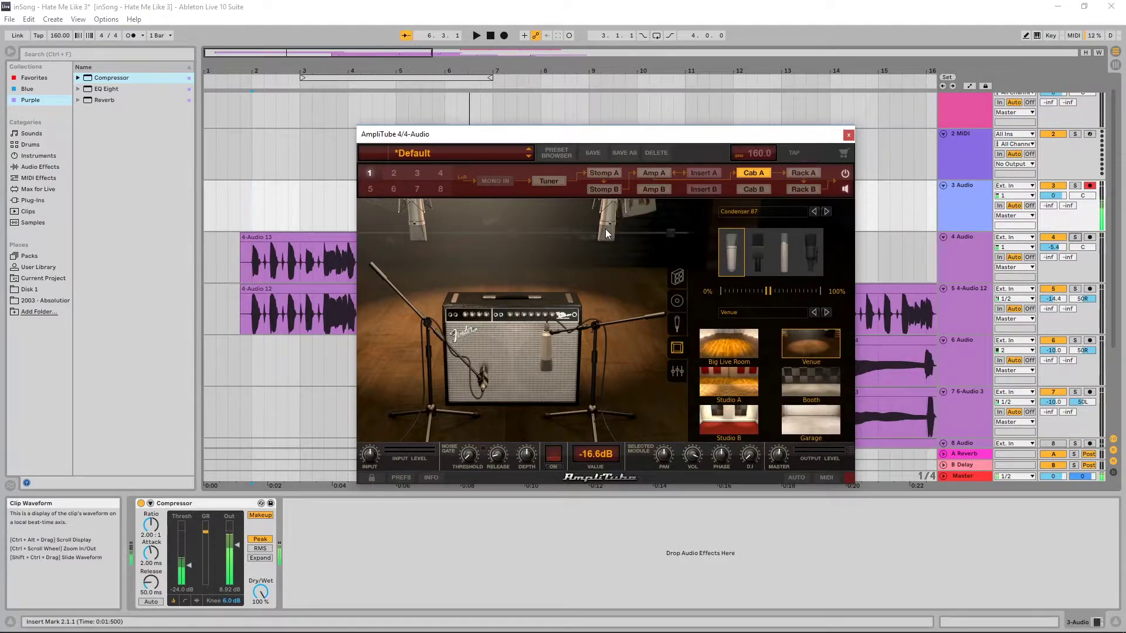
{"action": "left_click_drag", "start_coordinate": [508, 217], "coordinate": [694, 242]}
{"action": "left_click", "coordinate": [758, 253]}
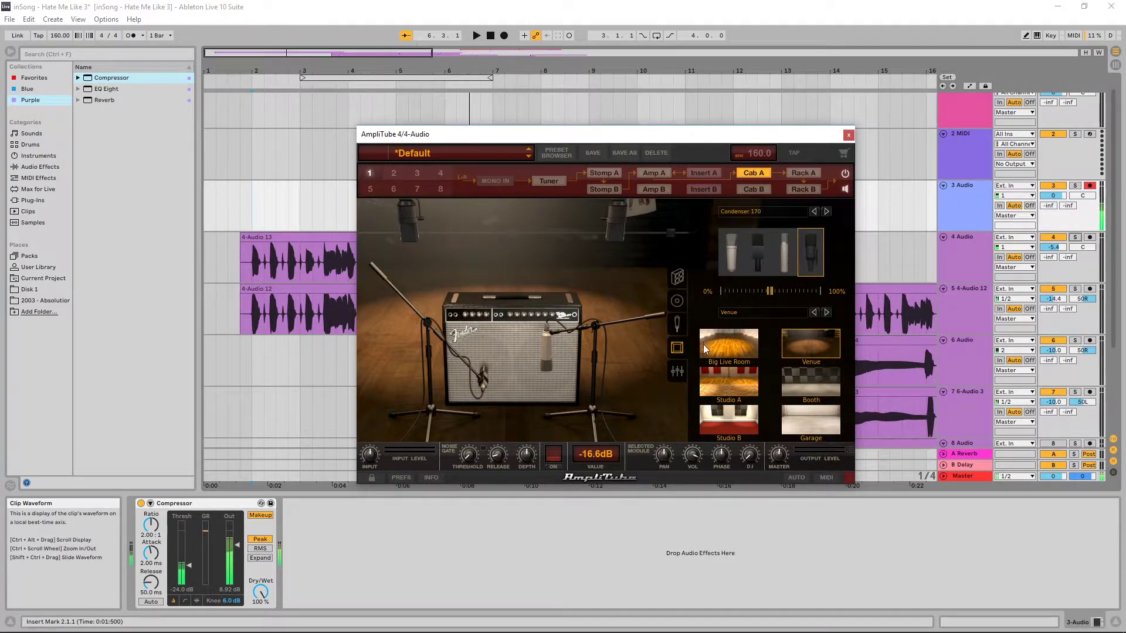
{"action": "left_click", "coordinate": [678, 371]}
{"action": "mouse_move", "coordinate": [772, 381]}
{"action": "left_mouse_down"}
{"action": "mouse_move", "coordinate": [771, 351]}
{"action": "mouse_move", "coordinate": [772, 420]}
{"action": "mouse_move", "coordinate": [772, 357]}
{"action": "mouse_move", "coordinate": [772, 390]}
{"action": "left_mouse_up"}
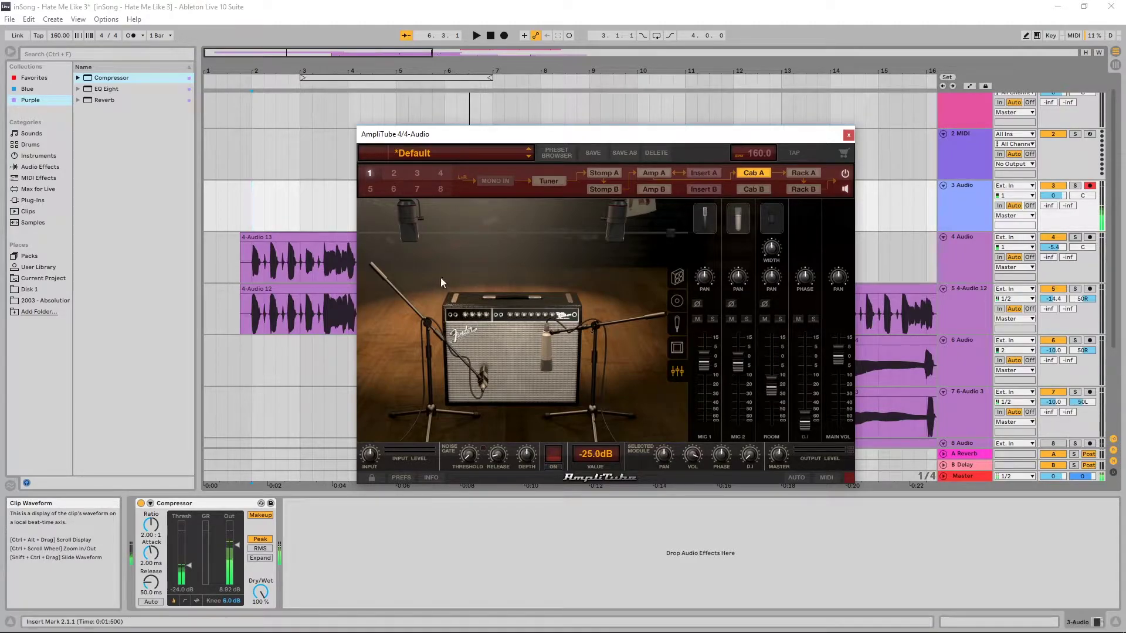
Play the soloed 4 Audio guitar track from bar 2 and move the AmpliTube window clear of the clips.
{"action": "left_click", "coordinate": [248, 206]}
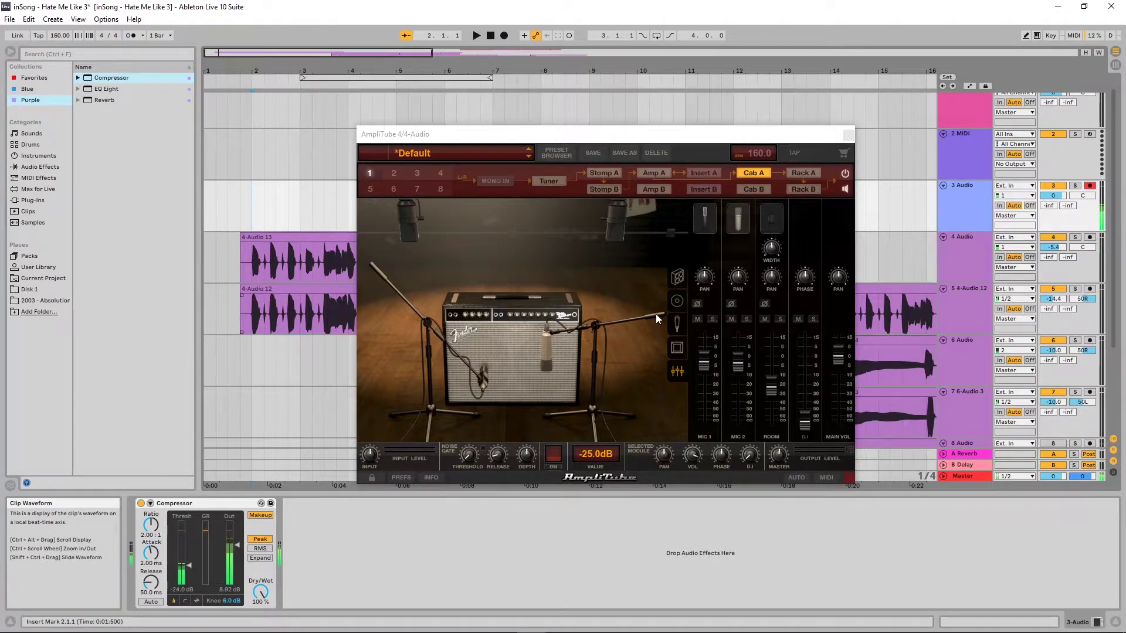
{"action": "key", "text": "space"}
{"action": "left_click_drag", "start_coordinate": [604, 134], "coordinate": [769, 129]}
Audition the Super-Sonic and Closed Modern1 cabinets against the playing guitar, then return to '65 Twin Reverb.
{"action": "left_click", "coordinate": [809, 269]}
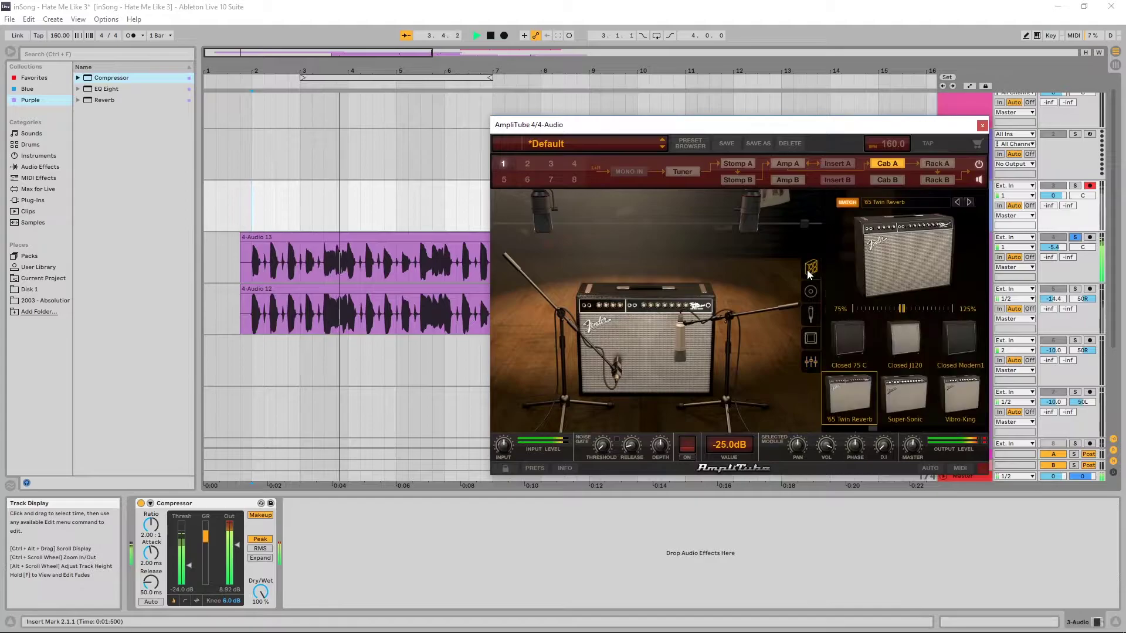
{"action": "left_click", "coordinate": [904, 384]}
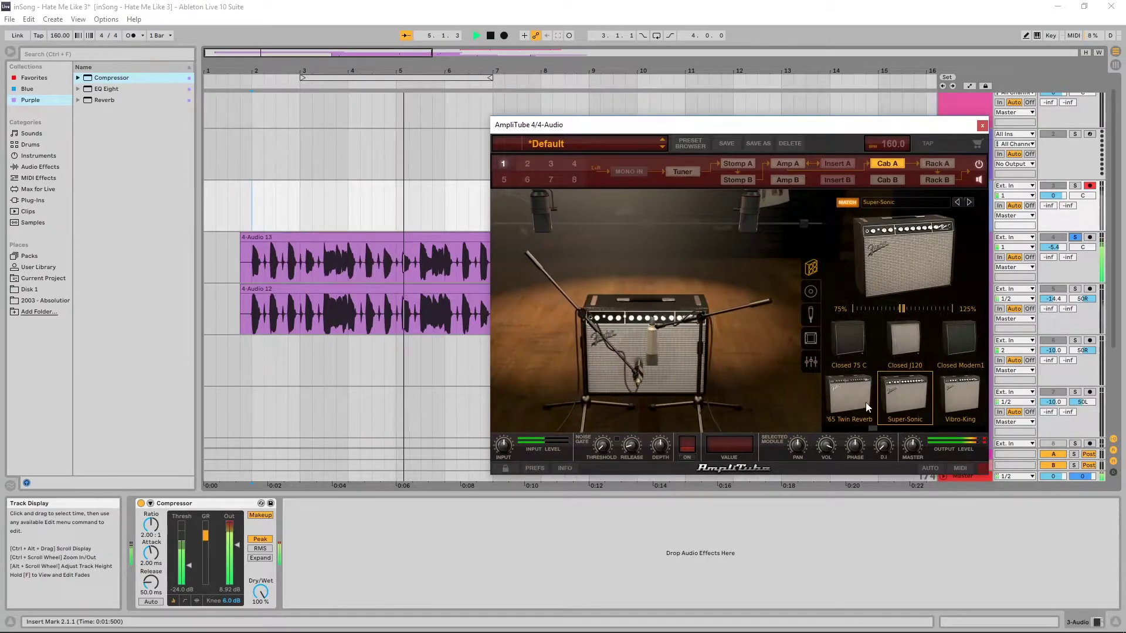
{"action": "left_click", "coordinate": [955, 332]}
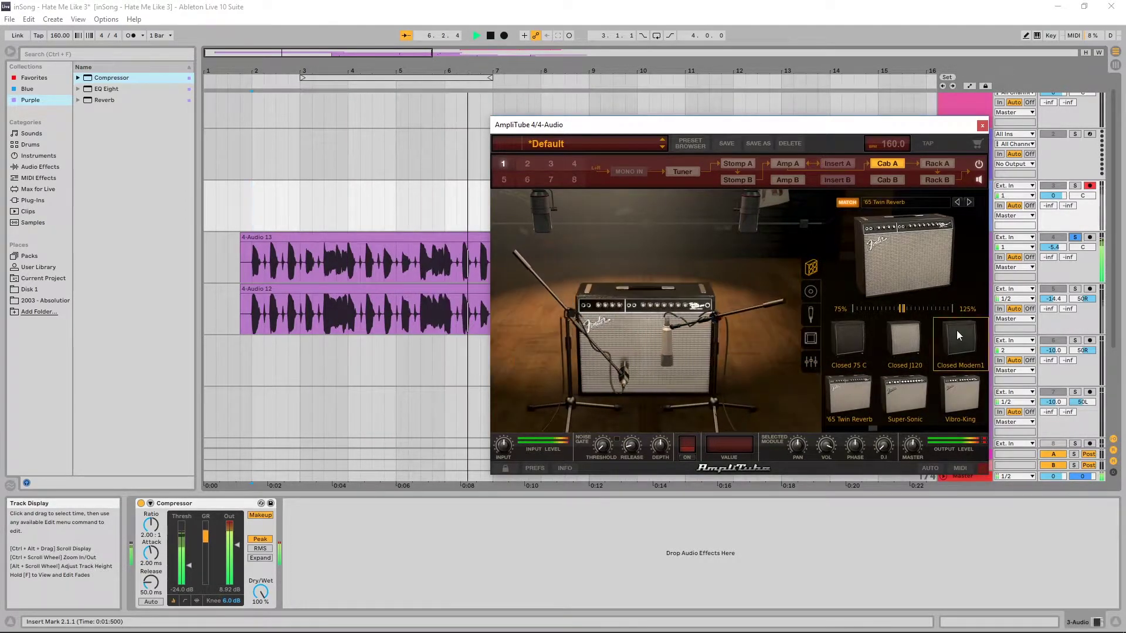
{"action": "left_click", "coordinate": [853, 403]}
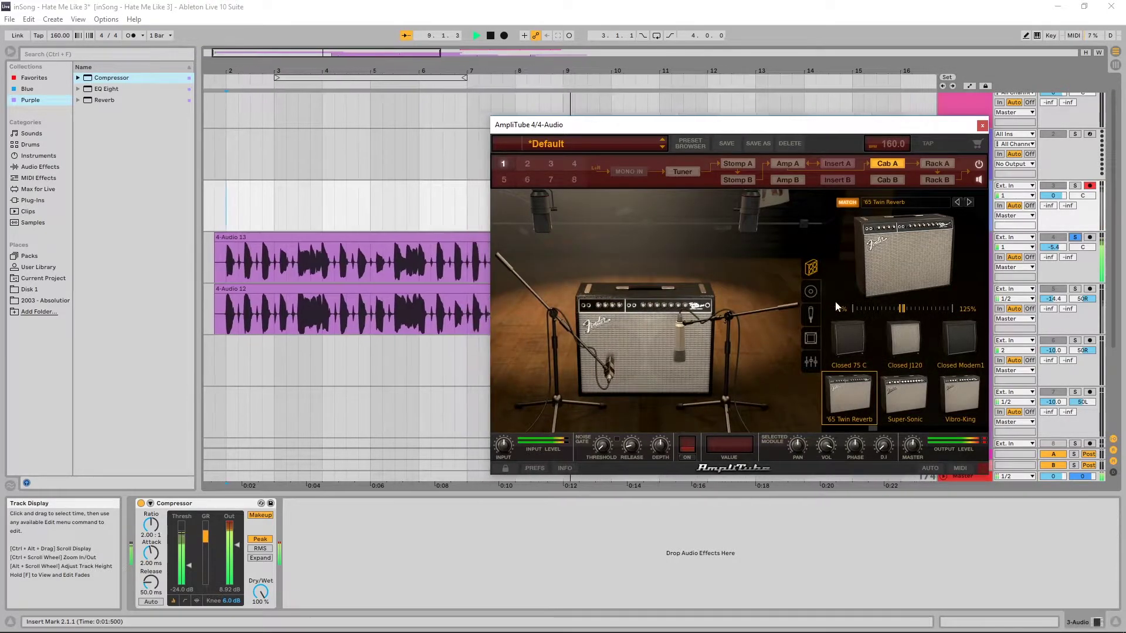
Audition Brit Alnico S, Brit Silver, Brit V3 and other speakers in the cabinet, keeping HiAmp.
{"action": "left_click", "coordinate": [807, 292]}
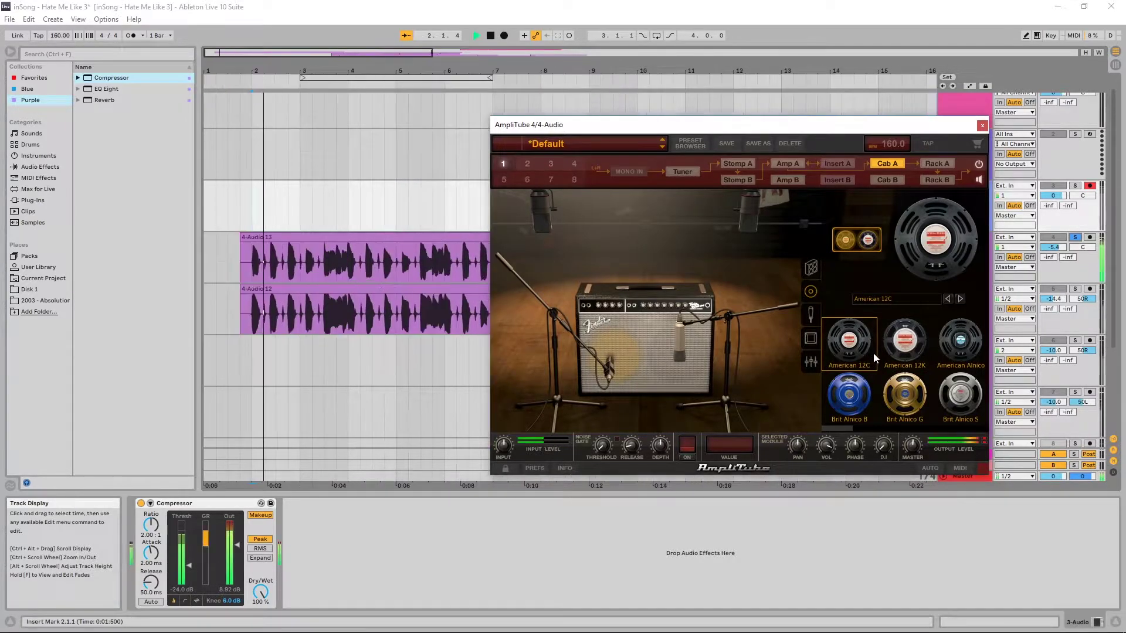
{"action": "left_click", "coordinate": [859, 396]}
{"action": "scroll", "coordinate": [859, 410], "scroll_direction": "down", "scroll_amount": 2}
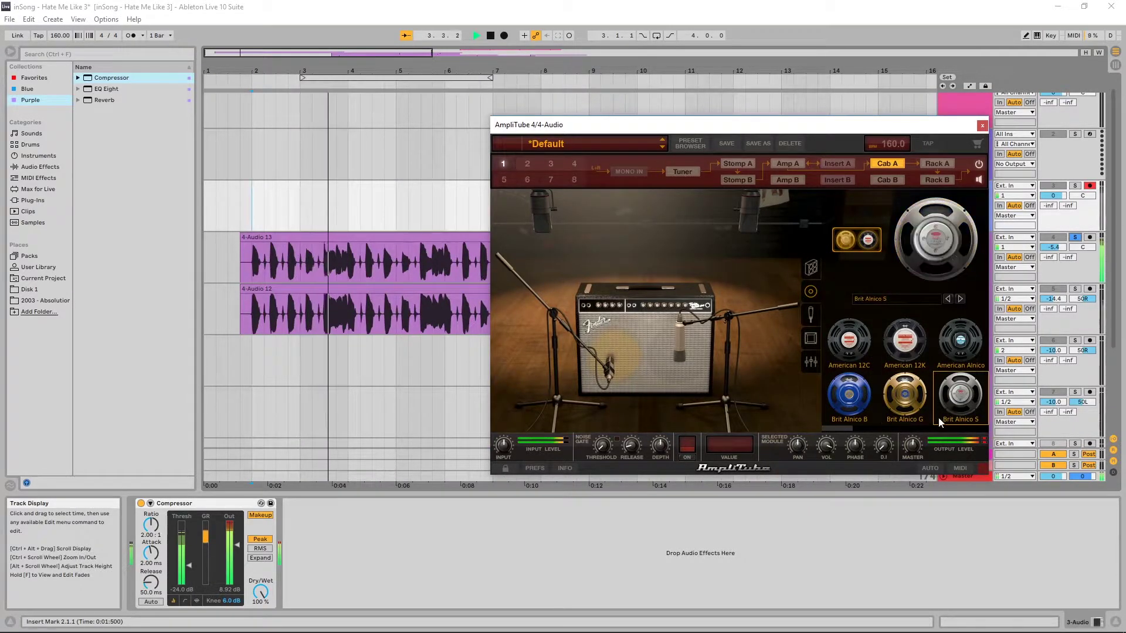
{"action": "left_click_drag", "start_coordinate": [859, 428], "coordinate": [927, 427]}
{"action": "left_click", "coordinate": [901, 340]}
{"action": "left_click", "coordinate": [959, 343]}
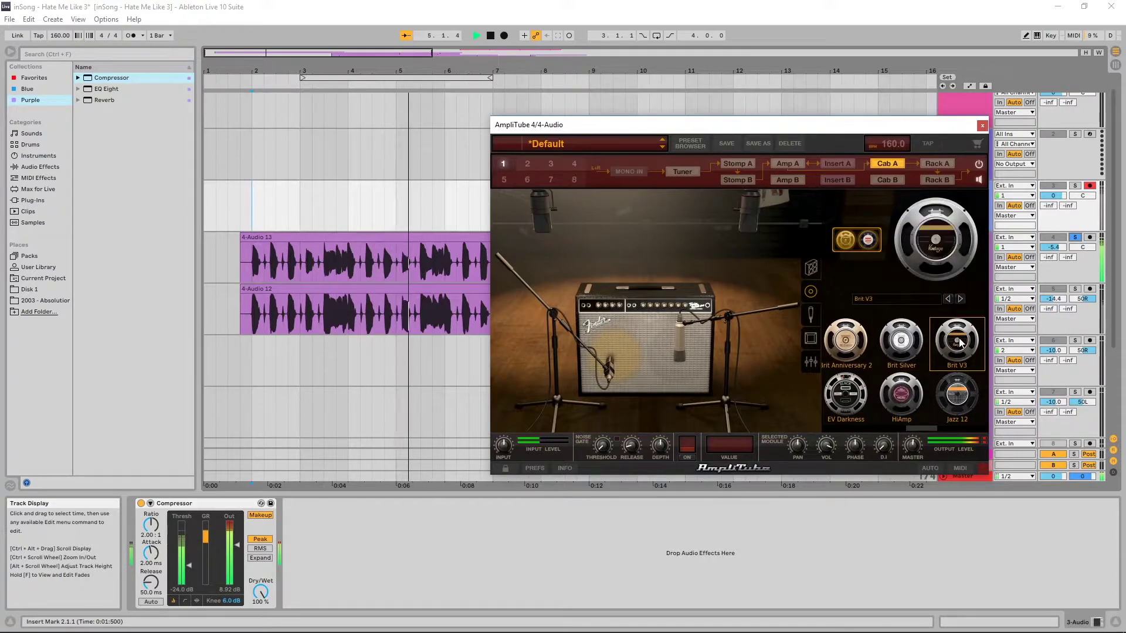
{"action": "left_click", "coordinate": [908, 420]}
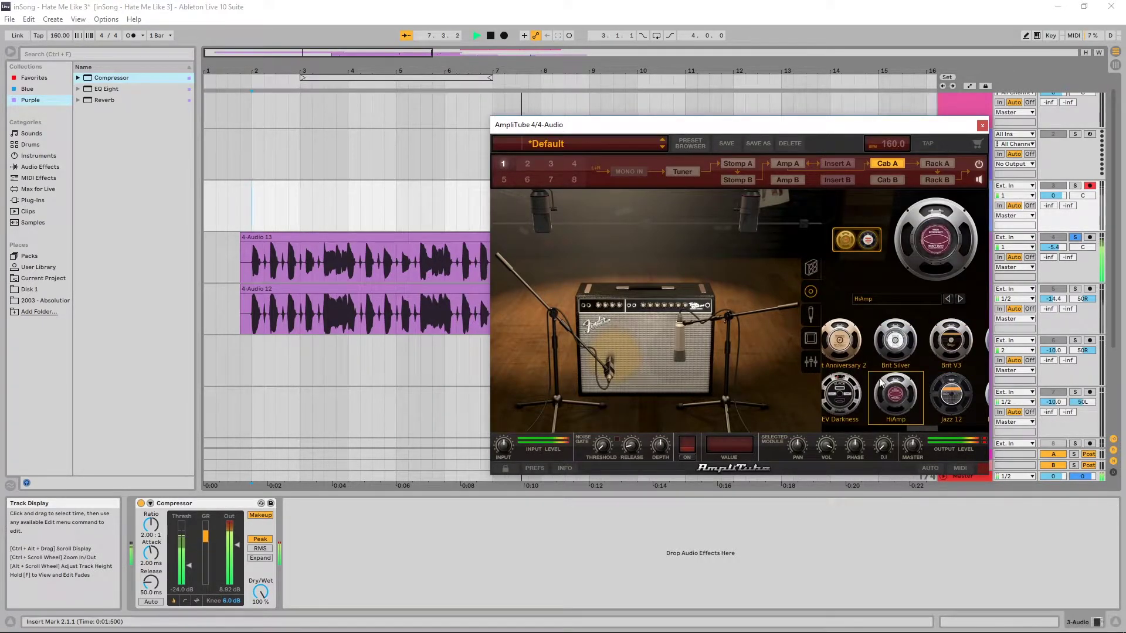
Try moving microphone 1, Dynamic 441, toward the speaker's edge and varying its distance from the cabinet.
{"action": "left_click", "coordinate": [811, 315]}
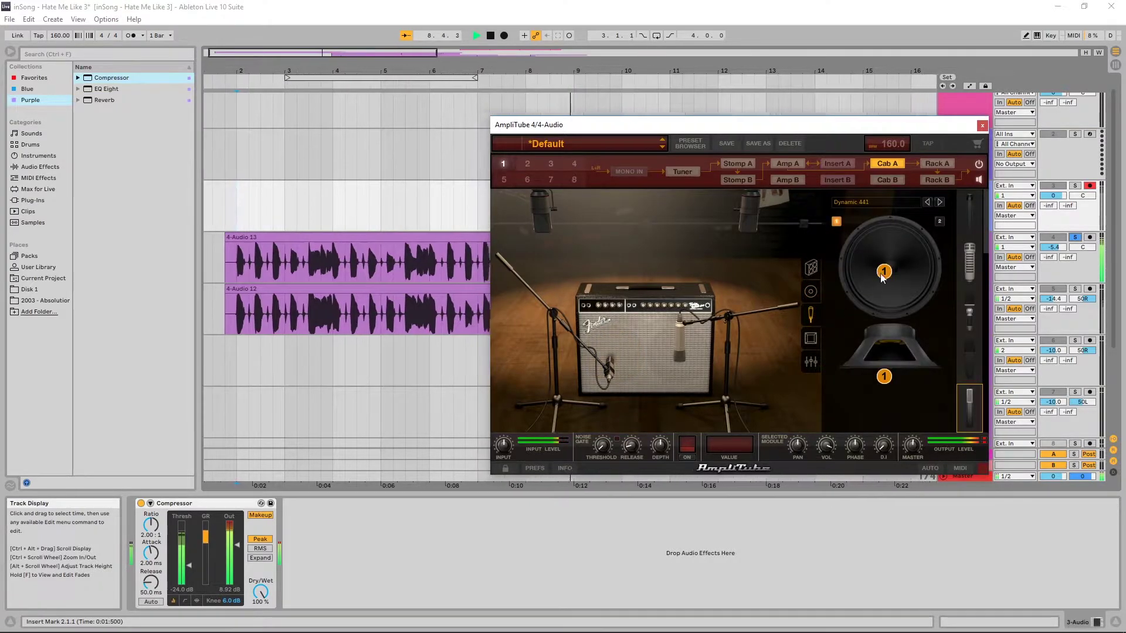
{"action": "left_click_drag", "start_coordinate": [886, 268], "coordinate": [891, 312]}
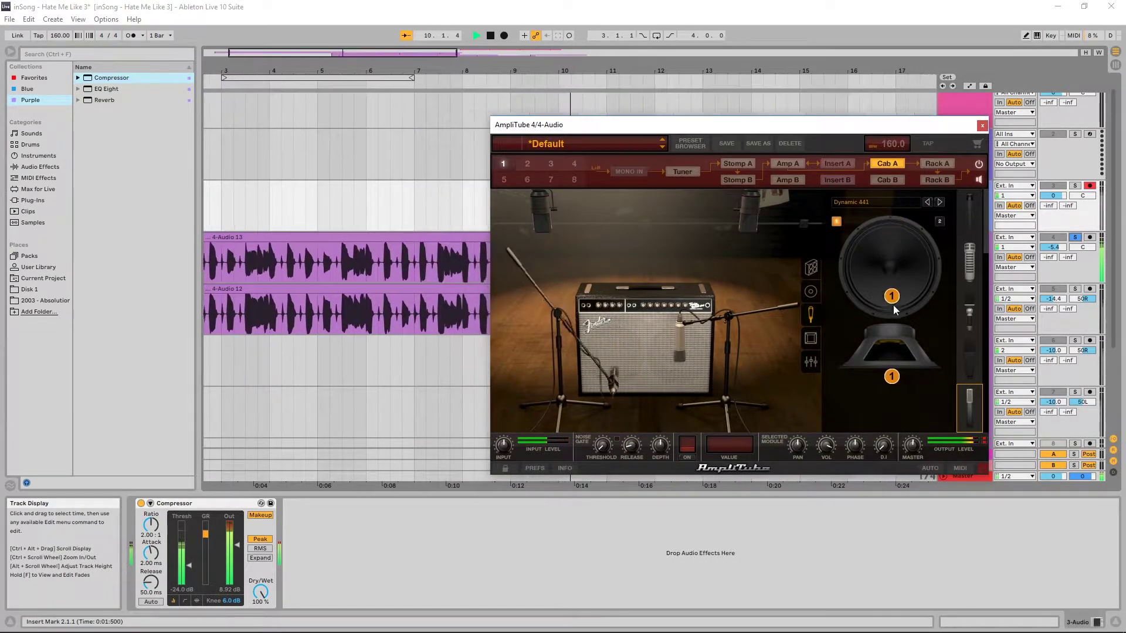
{"action": "left_click_drag", "start_coordinate": [890, 376], "coordinate": [889, 470]}
{"action": "mouse_move", "coordinate": [893, 317]}
{"action": "left_mouse_down"}
{"action": "mouse_move", "coordinate": [884, 241]}
{"action": "mouse_move", "coordinate": [874, 275]}
{"action": "mouse_move", "coordinate": [846, 300]}
{"action": "mouse_move", "coordinate": [878, 289]}
{"action": "mouse_move", "coordinate": [887, 352]}
{"action": "left_mouse_up"}
{"action": "mouse_move", "coordinate": [890, 426]}
{"action": "left_mouse_down"}
{"action": "mouse_move", "coordinate": [884, 343]}
{"action": "mouse_move", "coordinate": [884, 423]}
{"action": "mouse_move", "coordinate": [883, 376]}
{"action": "mouse_move", "coordinate": [871, 413]}
{"action": "left_mouse_up"}
Pull the microphone 2 and room levels down to -Inf, and place microphone 1 close to the speaker's center.
{"action": "left_click", "coordinate": [811, 362]}
{"action": "left_click_drag", "start_coordinate": [905, 378], "coordinate": [905, 416]}
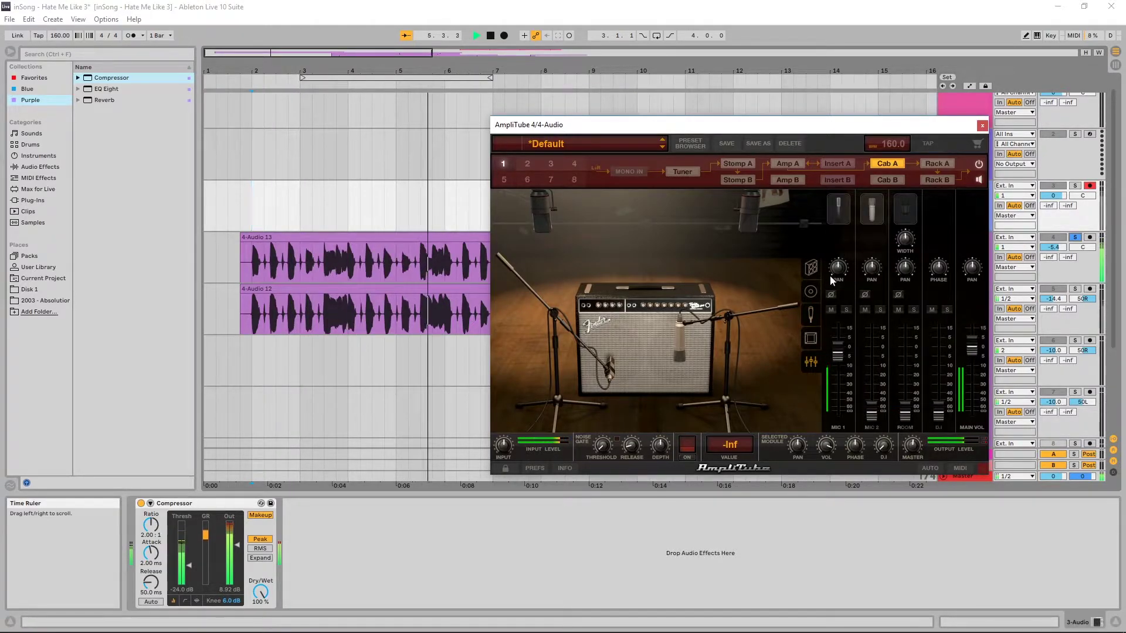
{"action": "left_click", "coordinate": [810, 292]}
{"action": "left_click", "coordinate": [812, 315]}
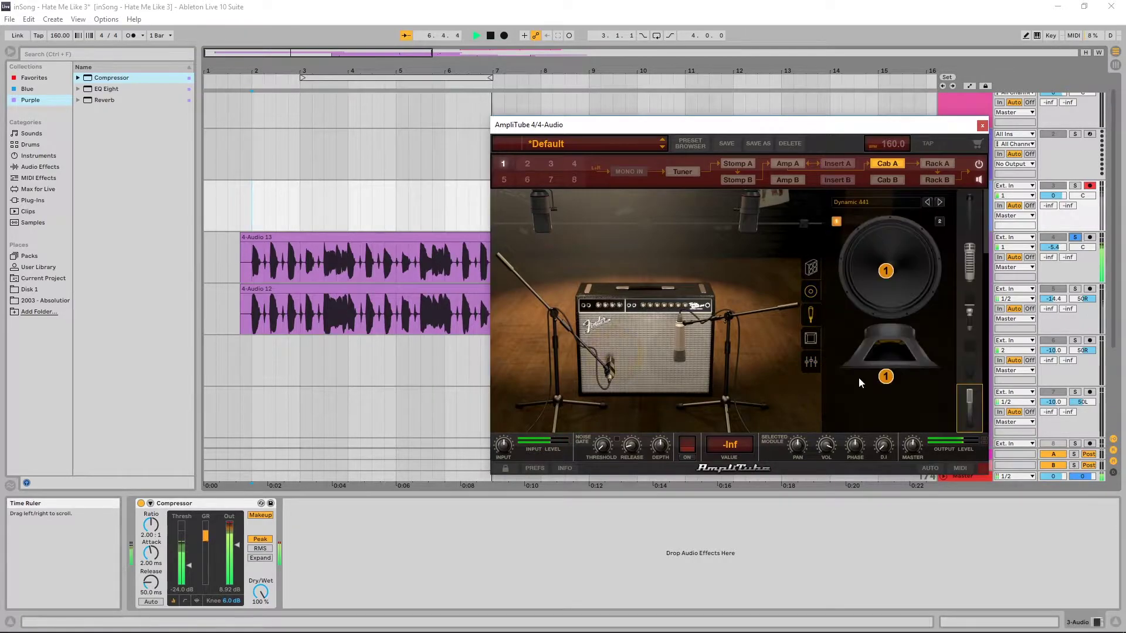
{"action": "left_click_drag", "start_coordinate": [895, 425], "coordinate": [890, 376]}
{"action": "mouse_move", "coordinate": [891, 270]}
{"action": "left_mouse_down"}
{"action": "mouse_move", "coordinate": [891, 222]}
{"action": "mouse_move", "coordinate": [893, 268]}
{"action": "mouse_move", "coordinate": [827, 265]}
{"action": "mouse_move", "coordinate": [927, 269]}
{"action": "mouse_move", "coordinate": [887, 270]}
{"action": "left_mouse_up"}
Audition other models for microphone 1, keep Vintage Dynamic 20 and adjust its position in front of the cabinet.
{"action": "left_click", "coordinate": [970, 314]}
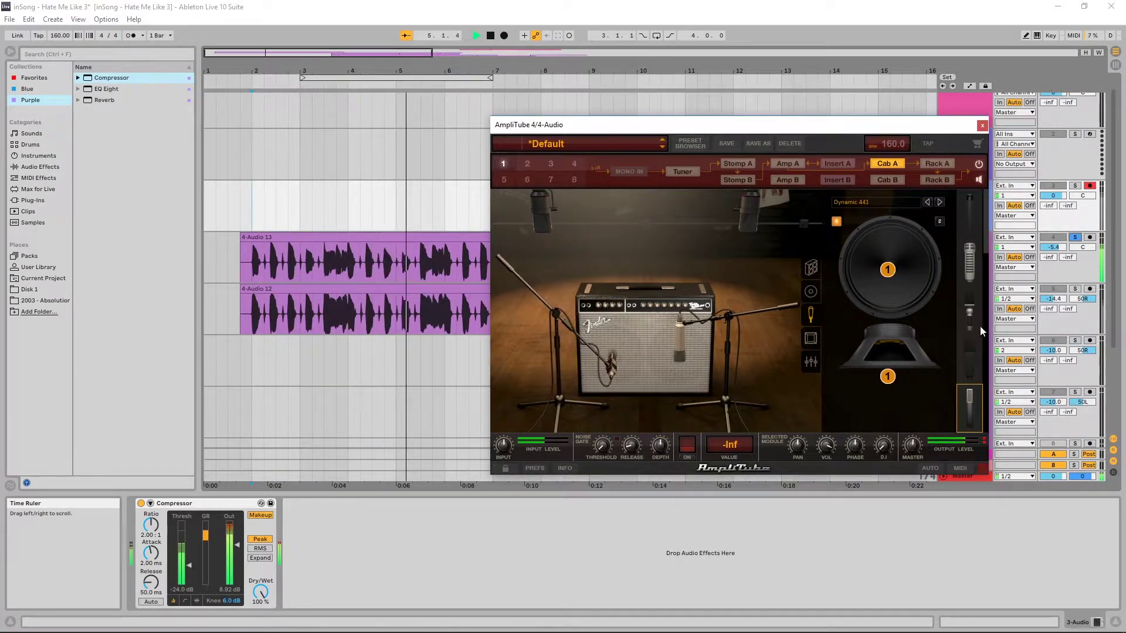
{"action": "left_click", "coordinate": [970, 315]}
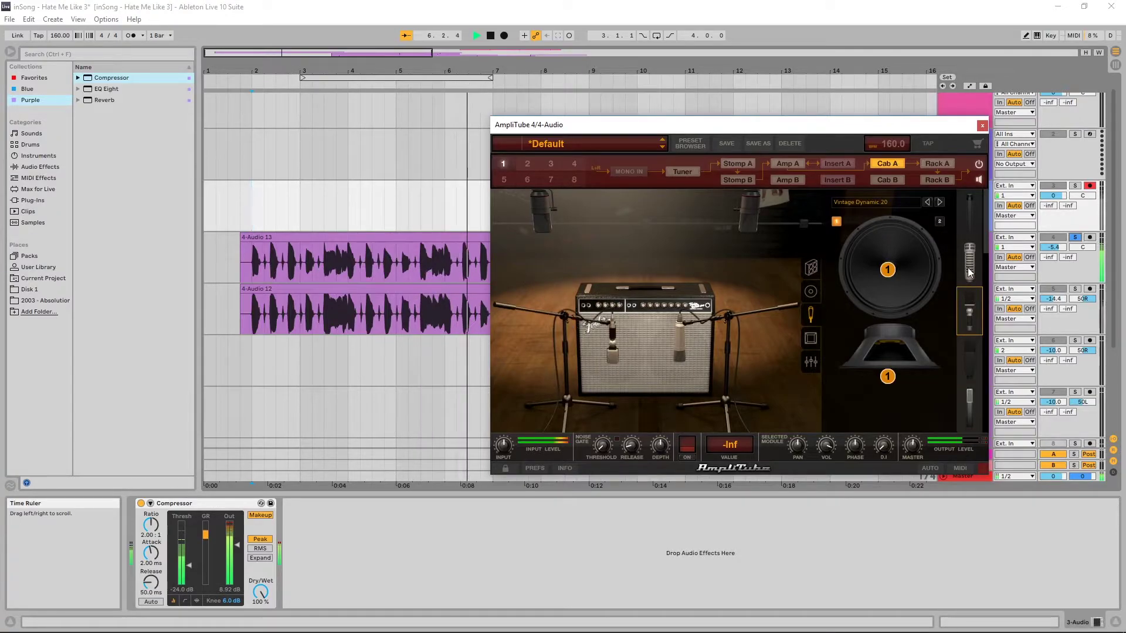
{"action": "left_click", "coordinate": [969, 266]}
{"action": "left_click", "coordinate": [968, 328]}
{"action": "mouse_move", "coordinate": [682, 357]}
{"action": "left_mouse_down"}
{"action": "mouse_move", "coordinate": [610, 408]}
{"action": "mouse_move", "coordinate": [611, 356]}
{"action": "left_mouse_up"}
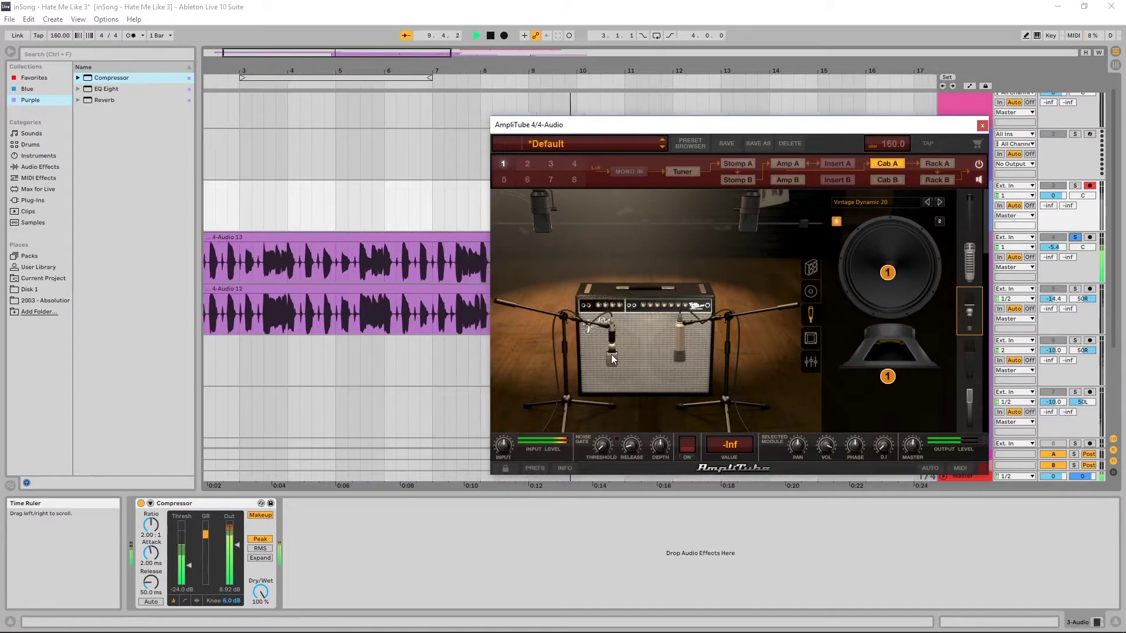
Audition the Booth and Venue rooms for the cabinet and switch to Big Live Room.
{"action": "left_click", "coordinate": [810, 338]}
{"action": "left_click", "coordinate": [930, 373]}
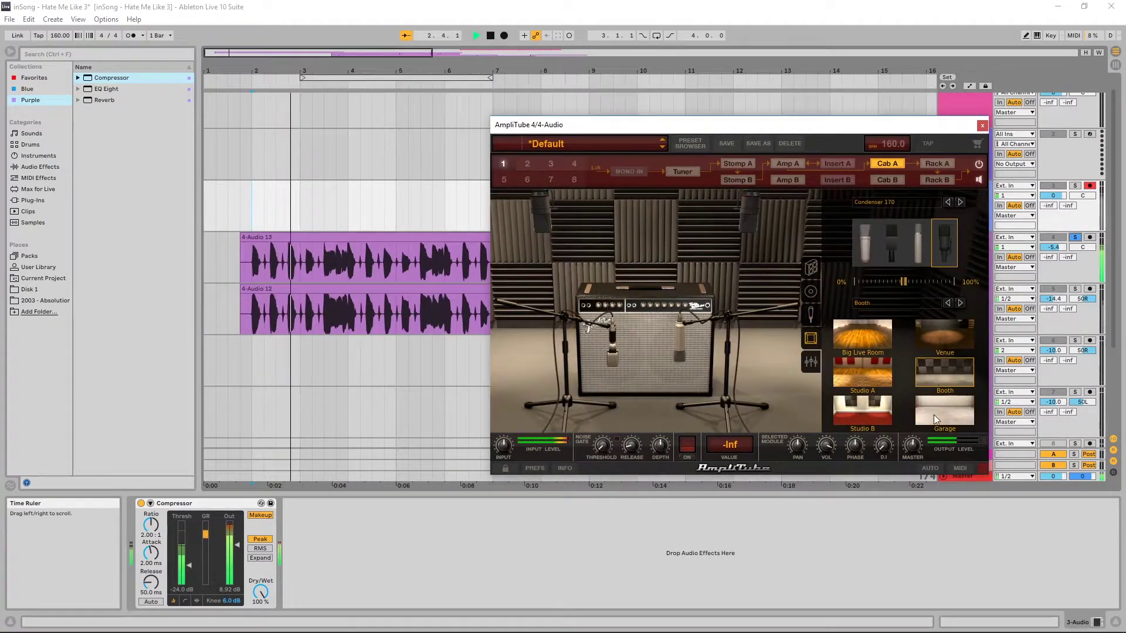
{"action": "left_click", "coordinate": [939, 329]}
{"action": "left_click", "coordinate": [868, 338]}
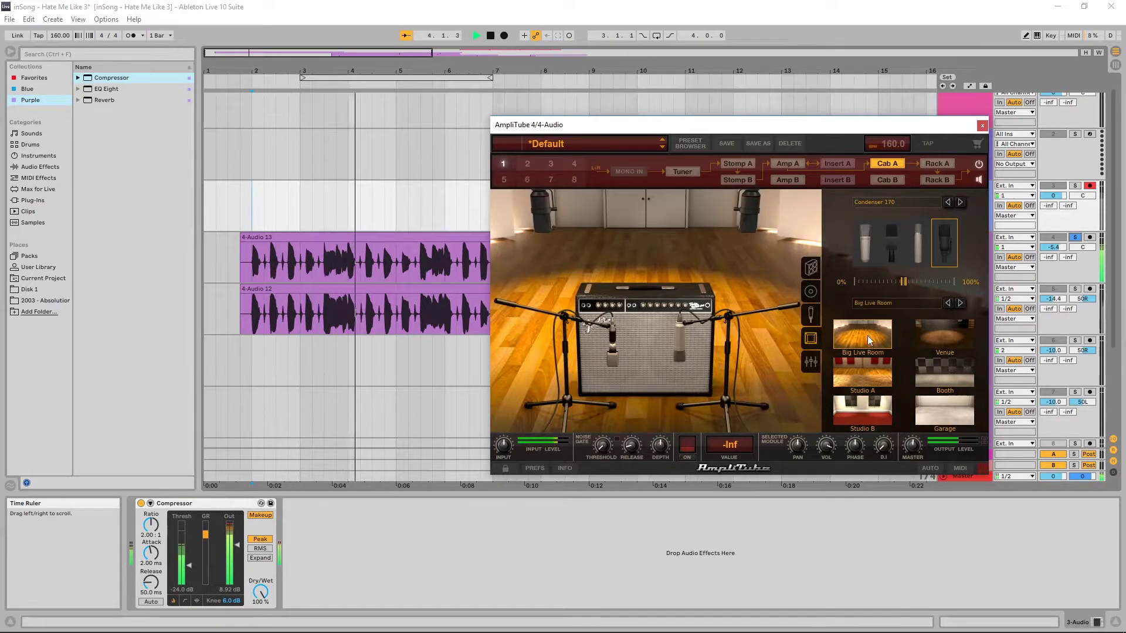
Raise the microphone 2 level and bring the room level up to -7.9 dB in the cabinet mixer.
{"action": "left_click", "coordinate": [810, 362]}
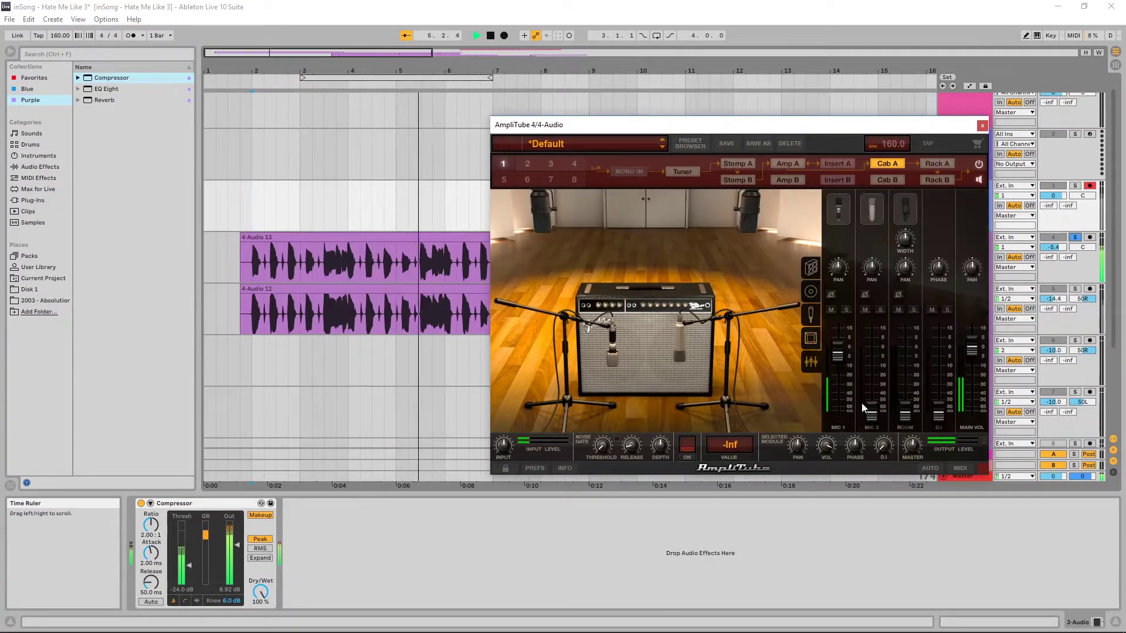
{"action": "left_click_drag", "start_coordinate": [875, 356], "coordinate": [873, 364]}
{"action": "left_click_drag", "start_coordinate": [905, 413], "coordinate": [904, 359]}
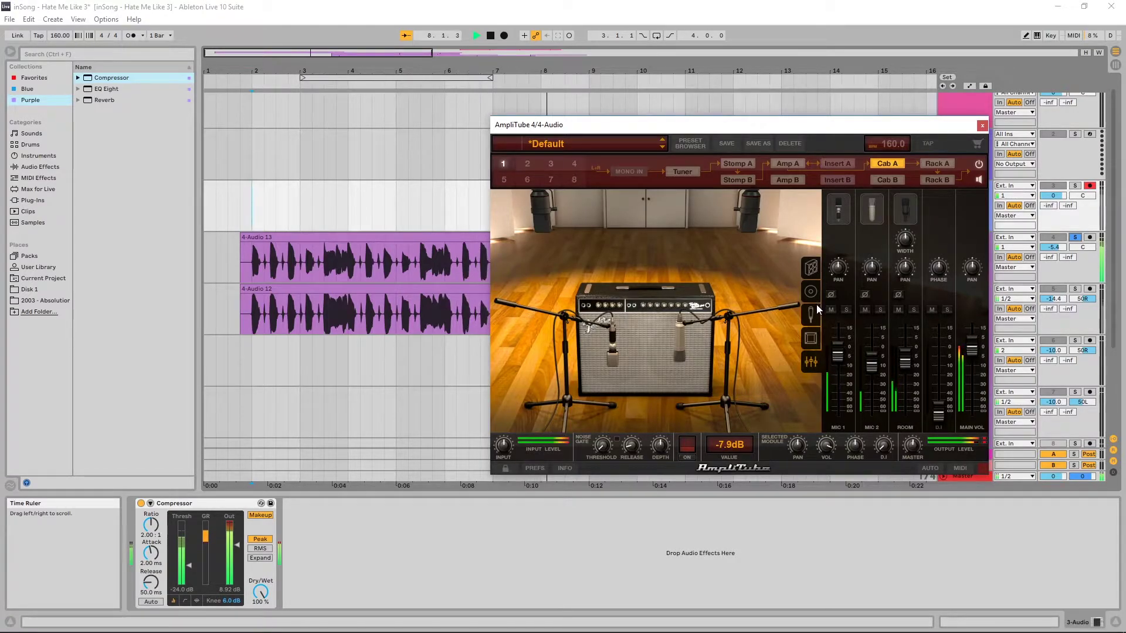
Compare the Venue, Garage, Studio A and Studio B rooms for the cabinet, settling on Booth.
{"action": "left_click", "coordinate": [812, 337]}
{"action": "left_click", "coordinate": [941, 328]}
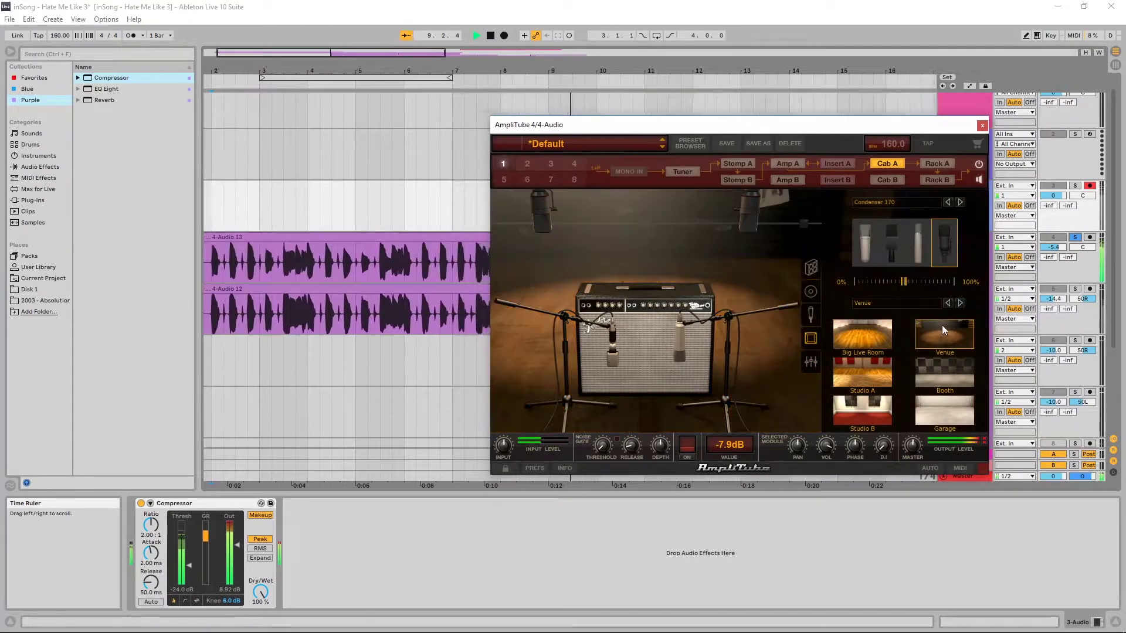
{"action": "left_click", "coordinate": [936, 409]}
{"action": "left_click", "coordinate": [888, 383]}
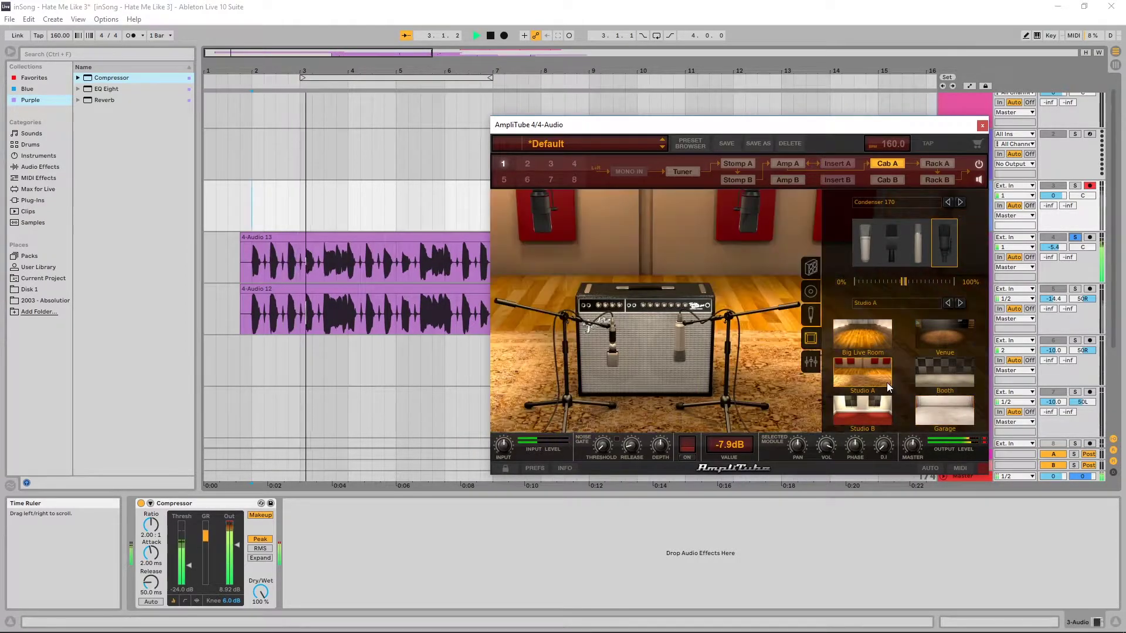
{"action": "left_click", "coordinate": [920, 375]}
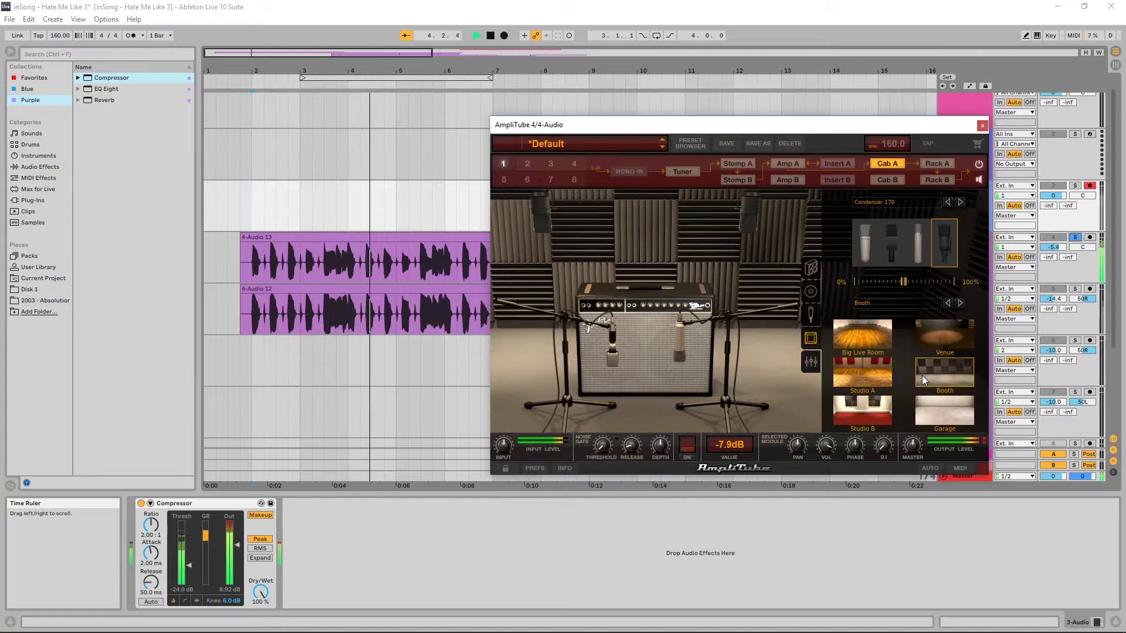
{"action": "left_click", "coordinate": [863, 412]}
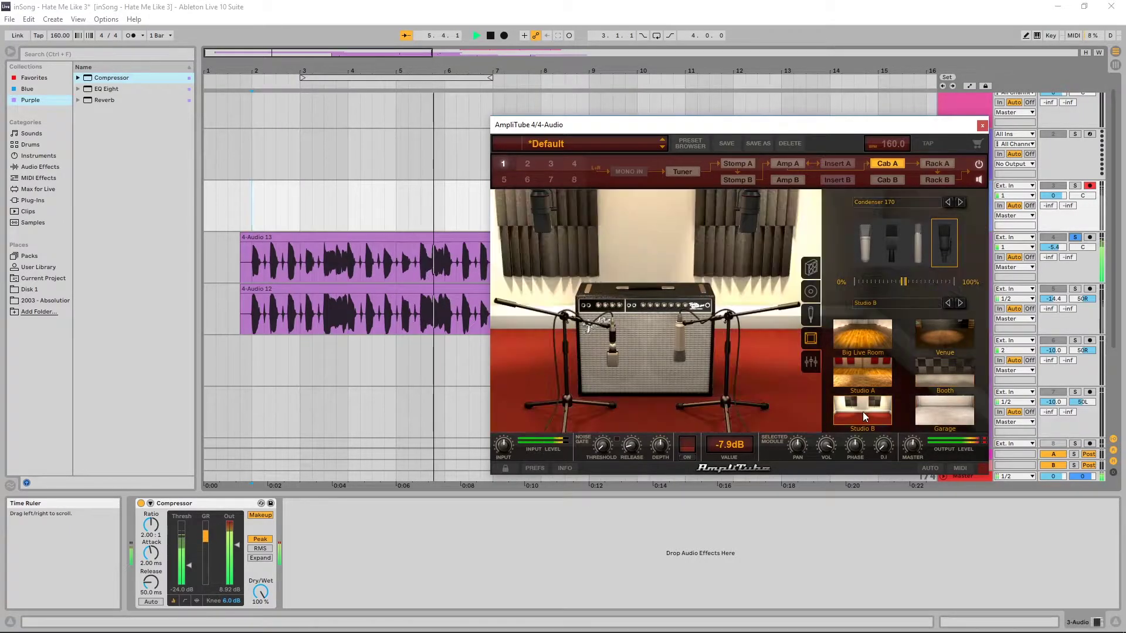
{"action": "left_click", "coordinate": [933, 375]}
Lower the room level to -26.1 dB and compare microphones 1 and 2 by soloing them in the mixer.
{"action": "left_click", "coordinate": [810, 359]}
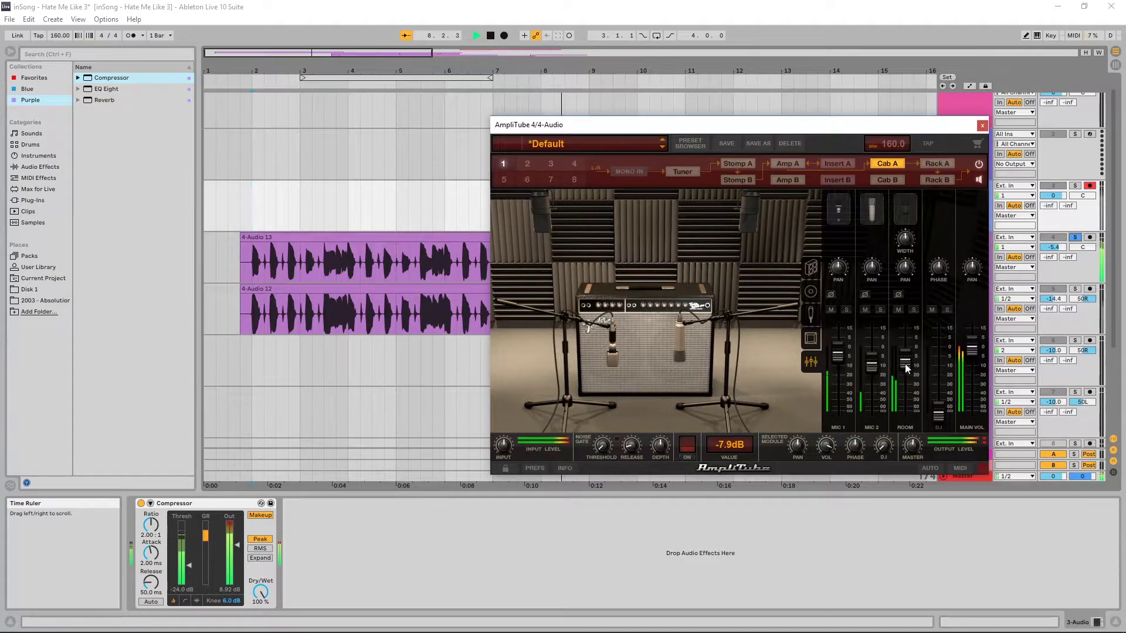
{"action": "left_click_drag", "start_coordinate": [904, 331], "coordinate": [904, 381]}
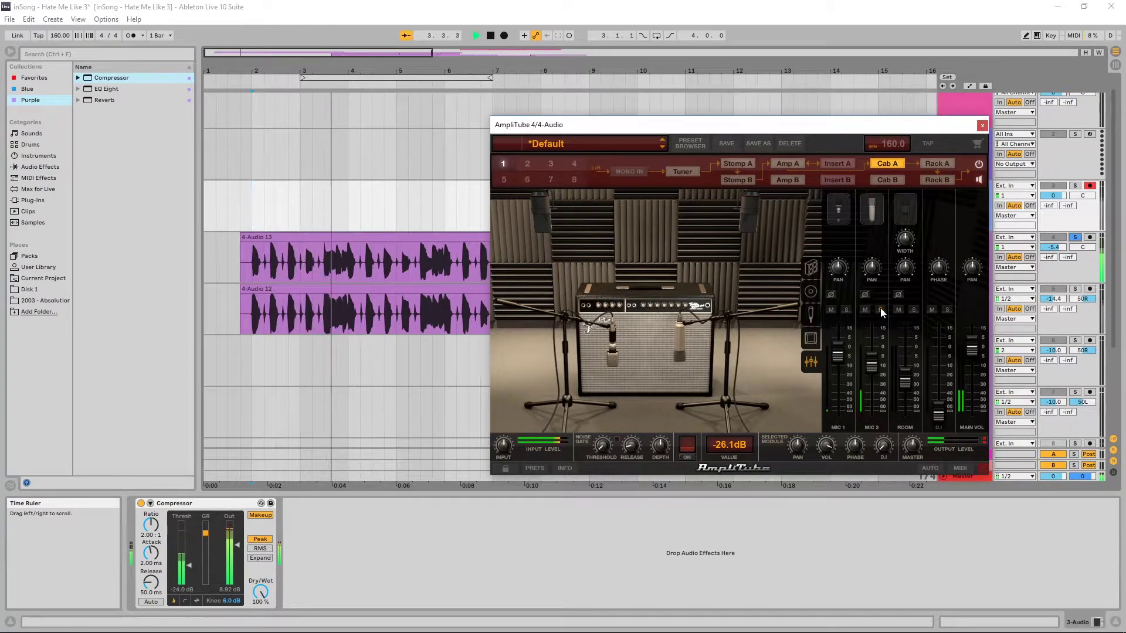
{"action": "left_click", "coordinate": [849, 308]}
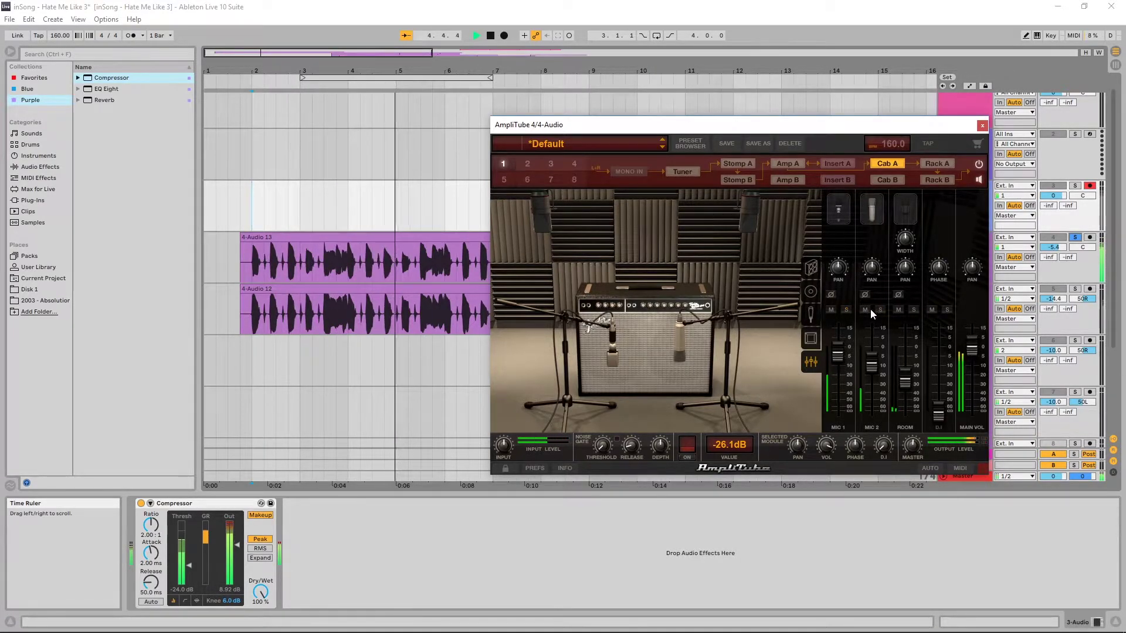
{"action": "left_click", "coordinate": [878, 310]}
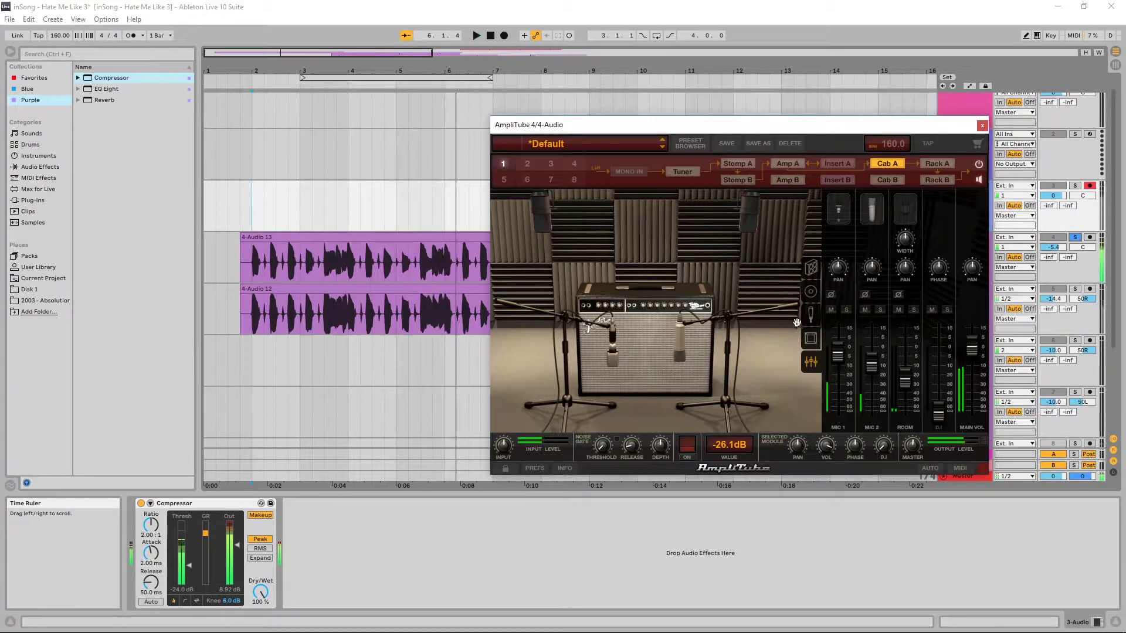
Stop playback and turn off the solo on the 4 Audio track.
{"action": "key", "text": "space"}
{"action": "left_click", "coordinate": [1078, 227]}
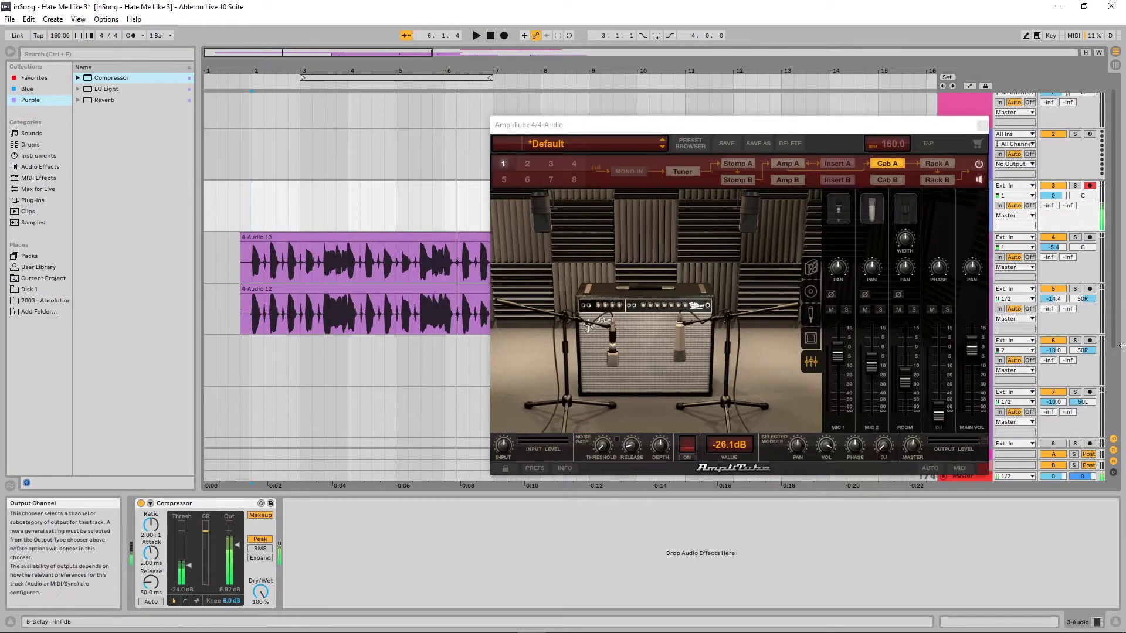
Look over the Cab A cabinet choices and the Amp A, Stomp A and Rack A modules of the signal chain.
{"action": "left_click", "coordinate": [812, 269]}
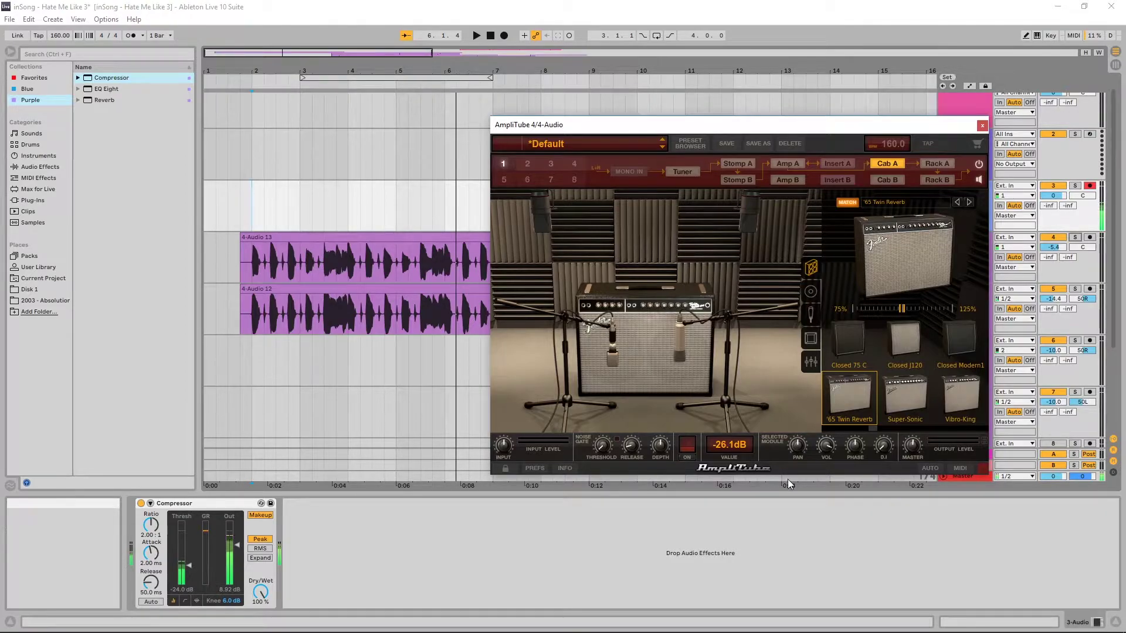
{"action": "left_click", "coordinate": [792, 164]}
{"action": "left_click", "coordinate": [740, 165]}
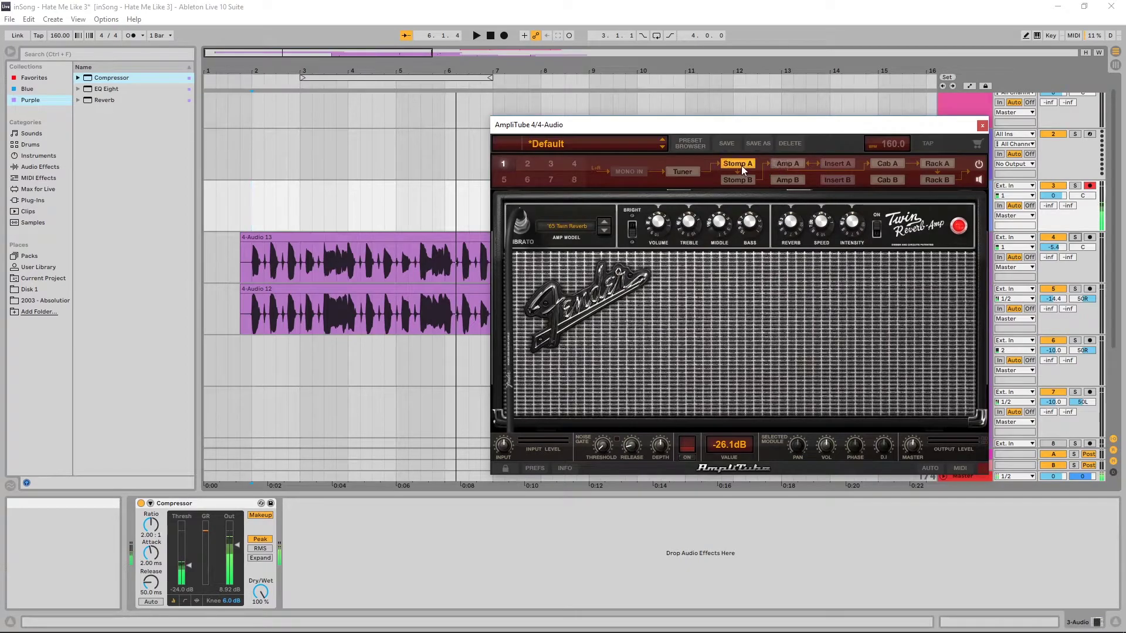
{"action": "left_click", "coordinate": [945, 165]}
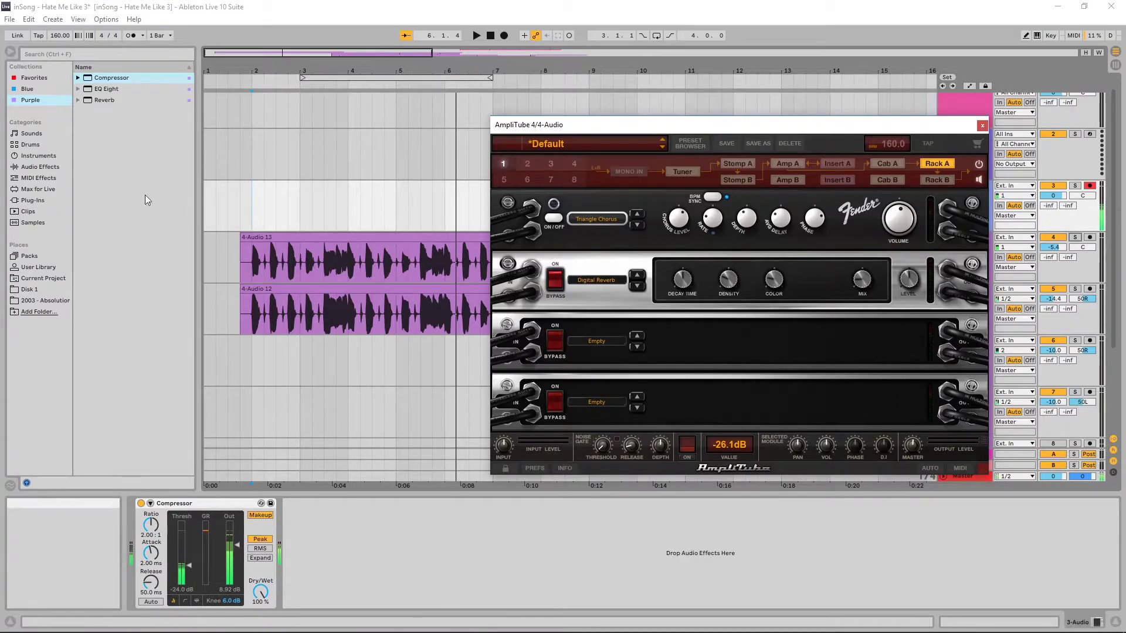
Browse the Fulltone effects offered for the first Rack A slot and compare the rack with the Stomp A and Cab A modules.
{"action": "left_click", "coordinate": [612, 220]}
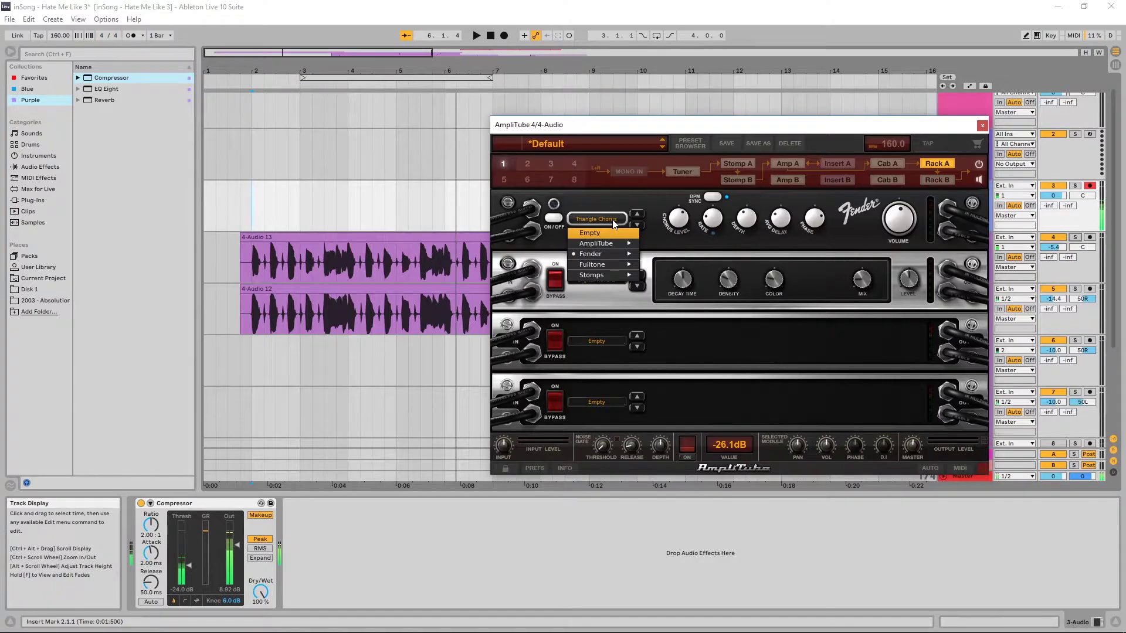
{"action": "mouse_move", "coordinate": [603, 266]}
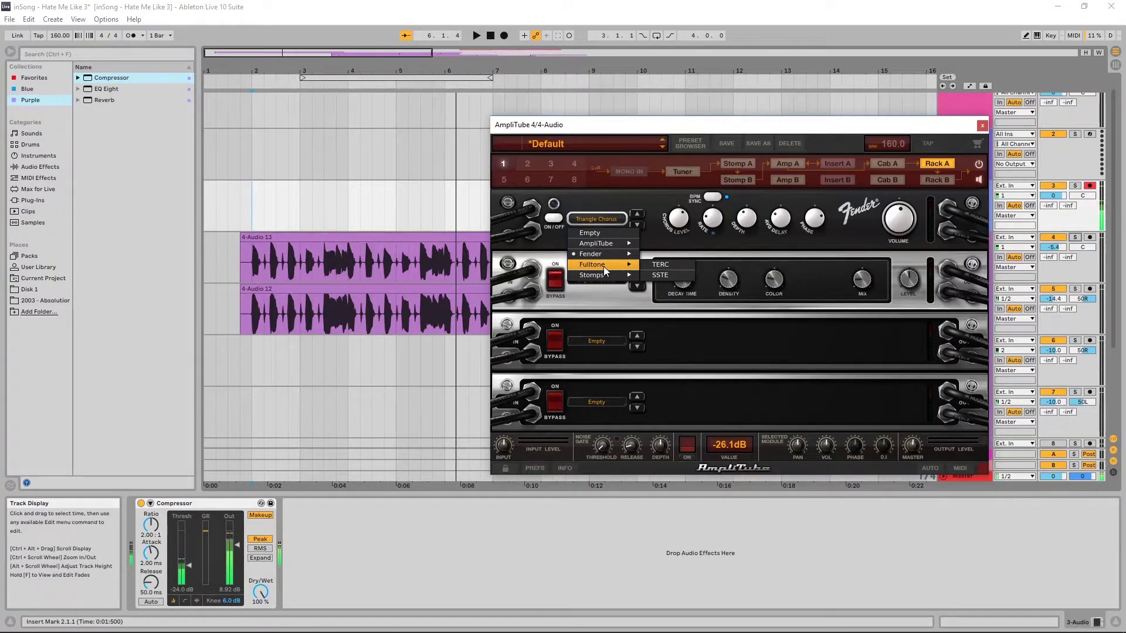
{"action": "left_click", "coordinate": [741, 163]}
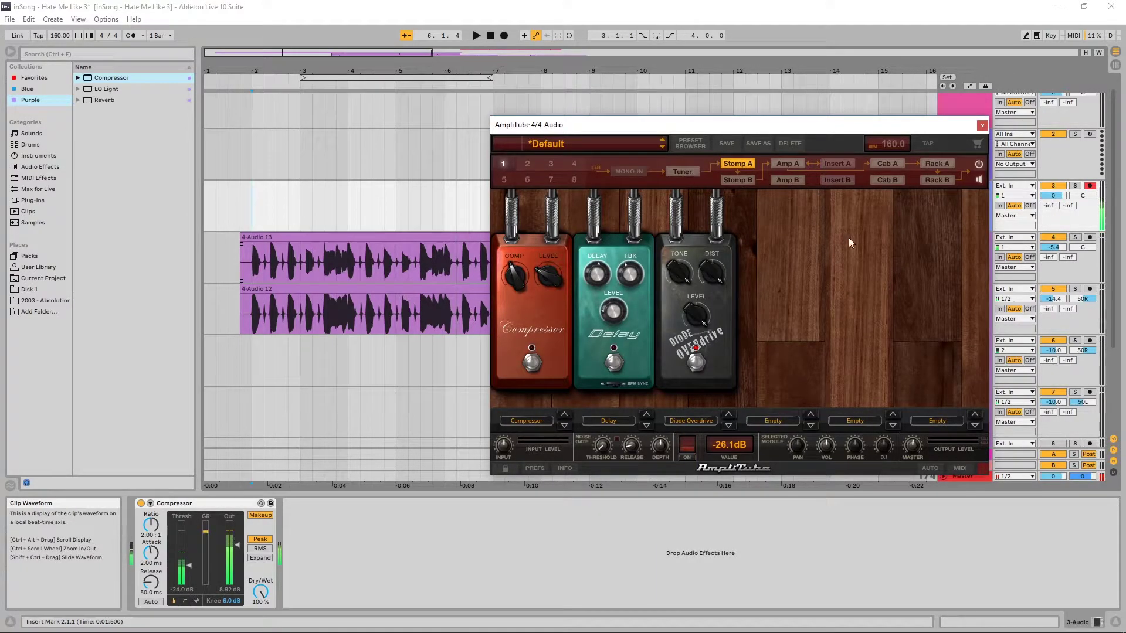
{"action": "left_click", "coordinate": [933, 163]}
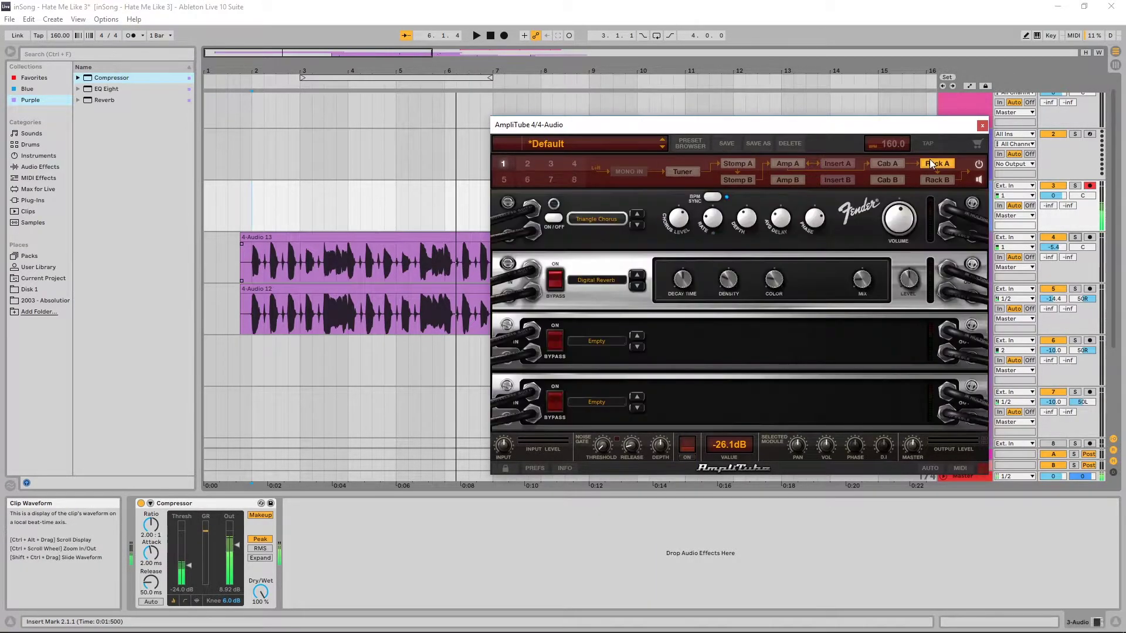
{"action": "left_click", "coordinate": [877, 163]}
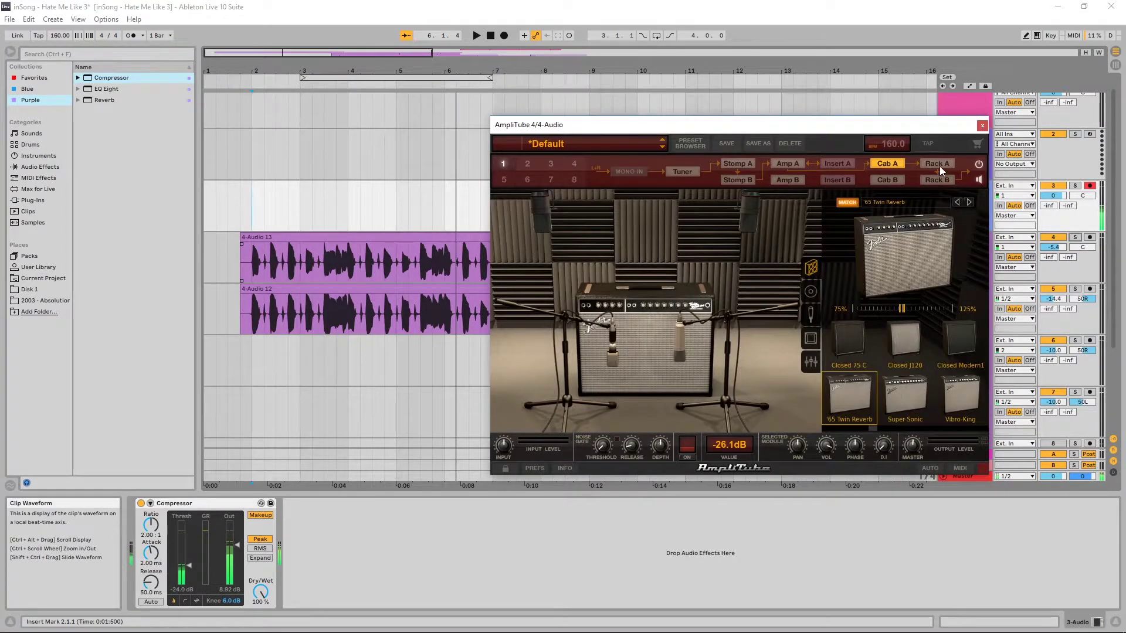
{"action": "left_click", "coordinate": [938, 164]}
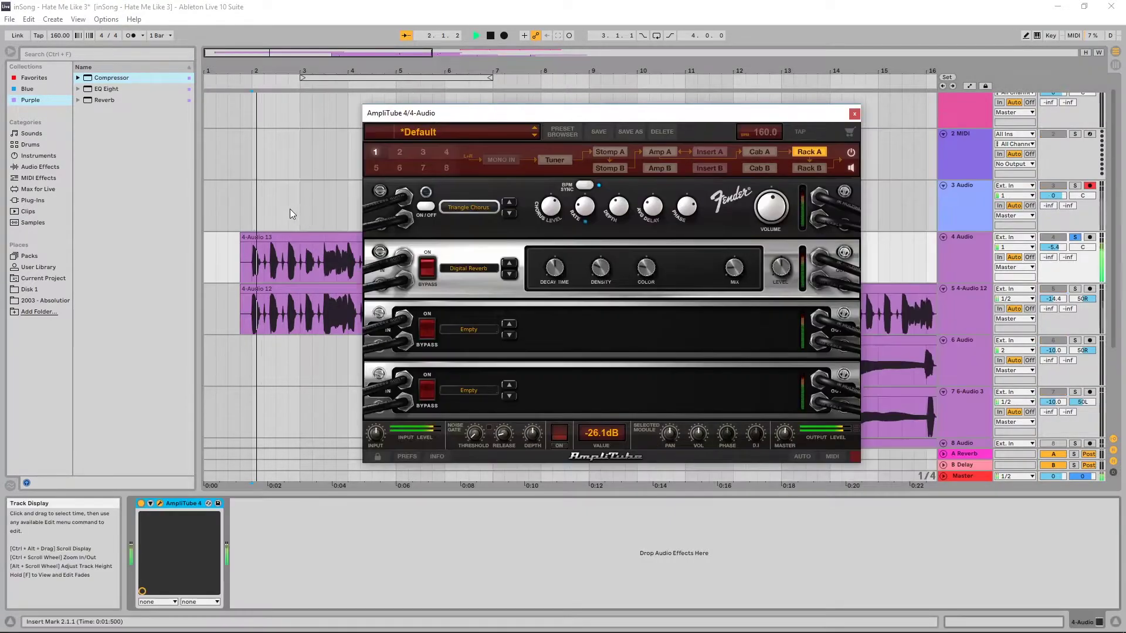
Audition the Triangle Chorus in the first Rack A slot, then bypass it.
{"action": "left_click", "coordinate": [424, 205]}
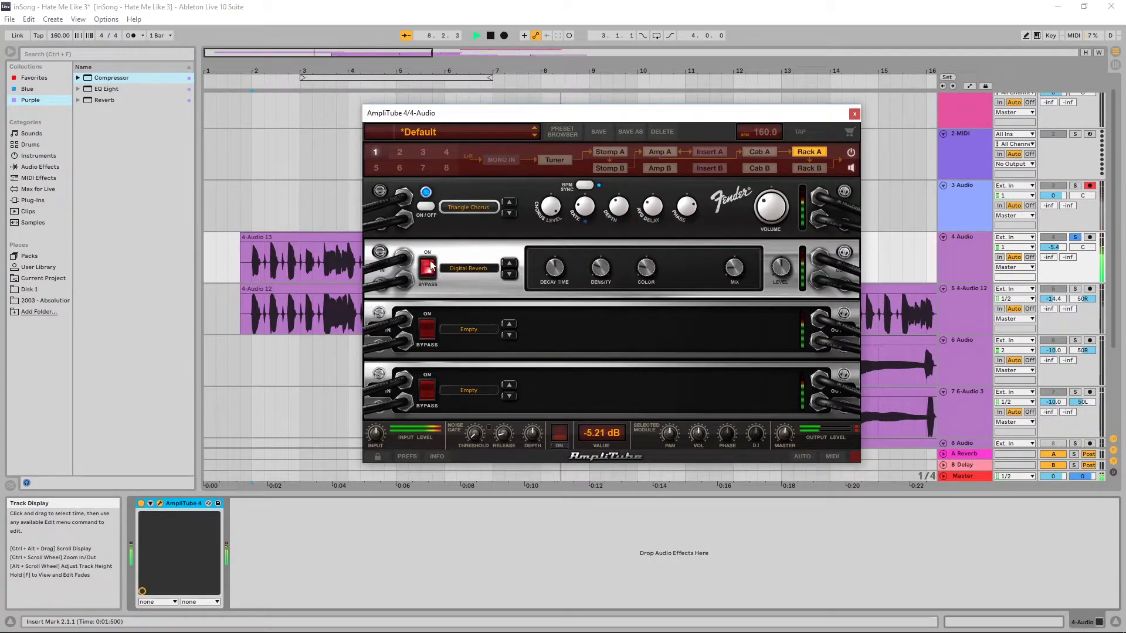
{"action": "left_click", "coordinate": [433, 208]}
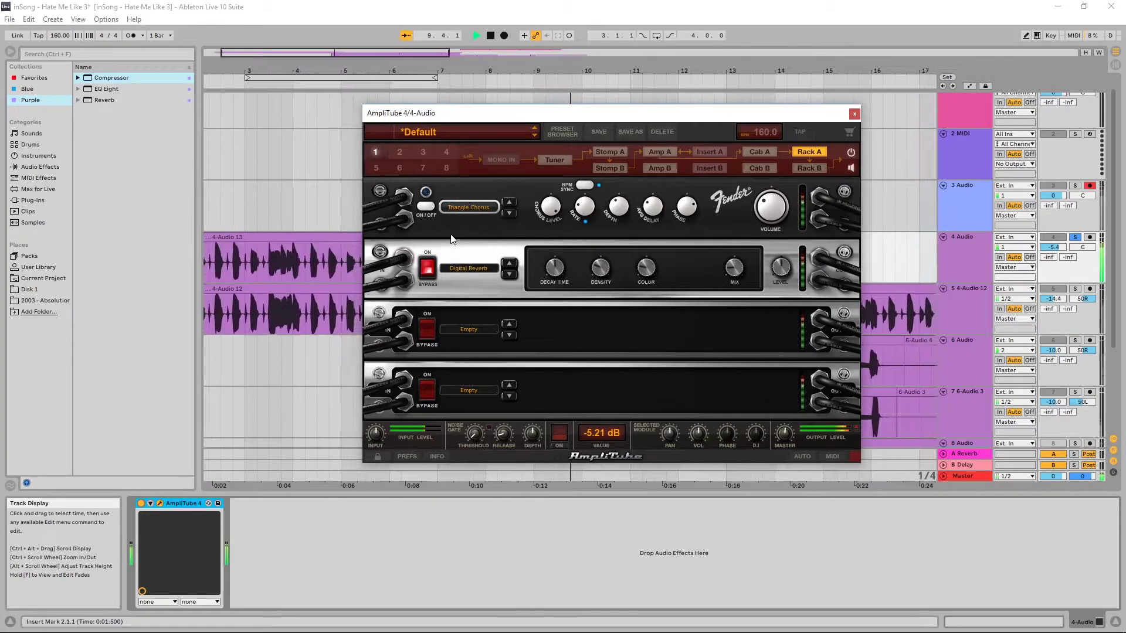
{"action": "key", "text": "space"}
Play the track through the Digital Reverb and set its decay time to 3.78 s.
{"action": "key", "text": "space"}
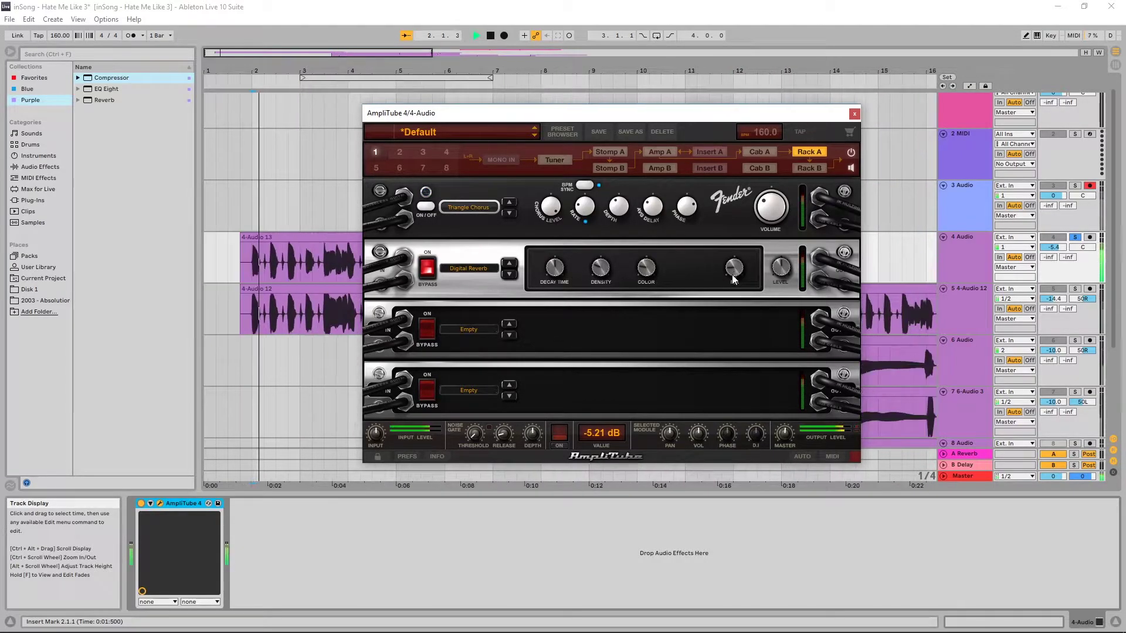
{"action": "left_click", "coordinate": [553, 270]}
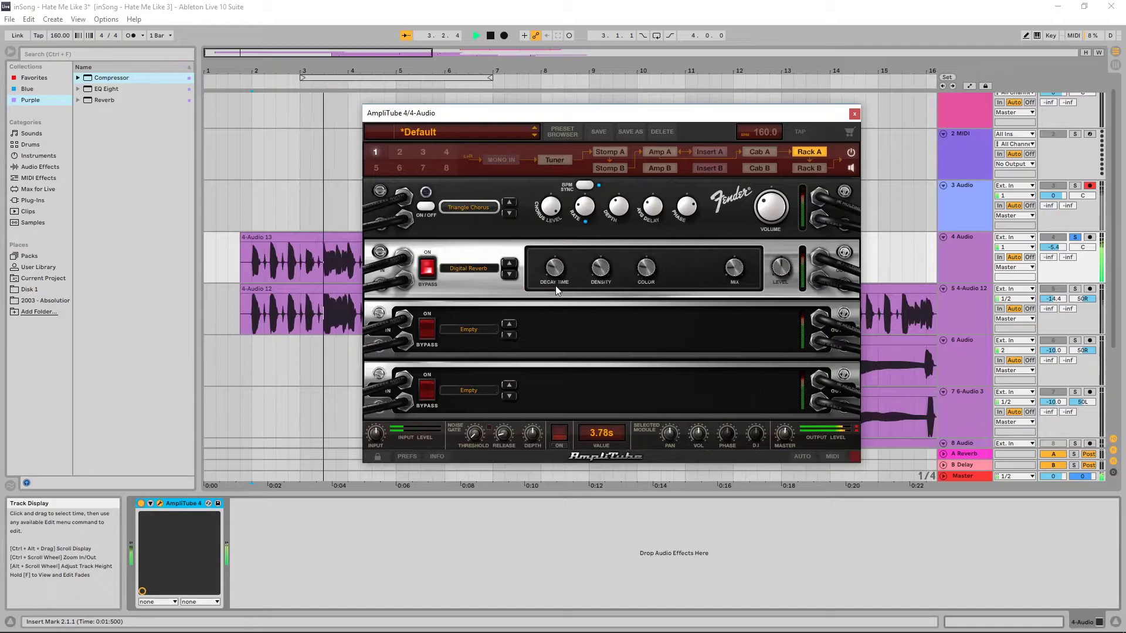
{"action": "key", "text": "space"}
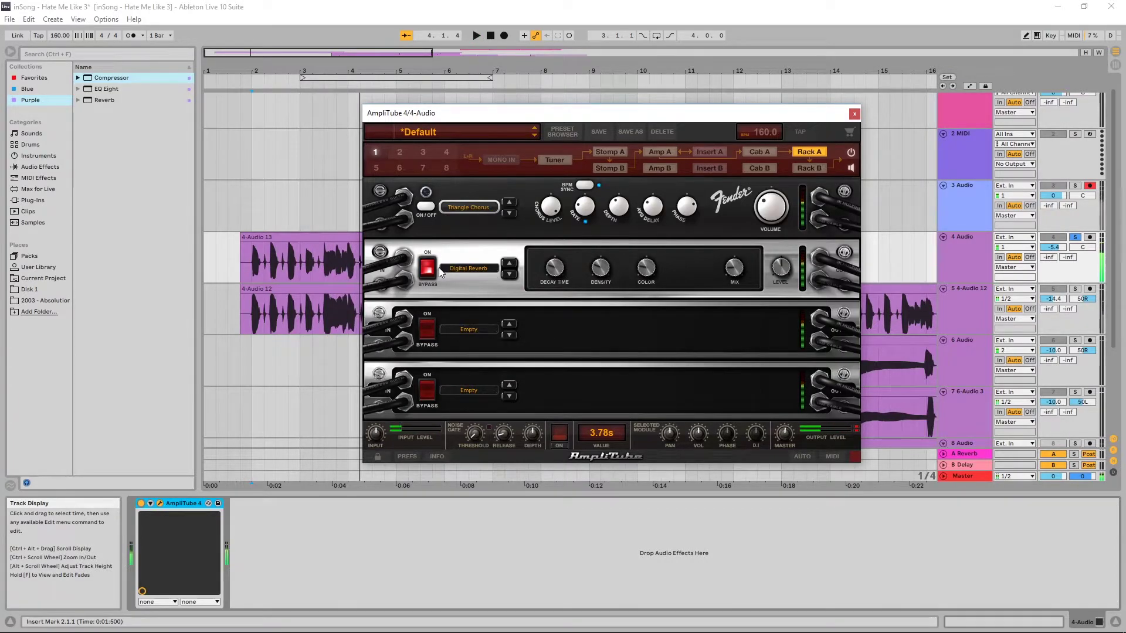
Load the Digital Delay into the third Rack A slot and toggle its bypass to compare the sound.
{"action": "left_click", "coordinate": [509, 334]}
{"action": "key", "text": "space"}
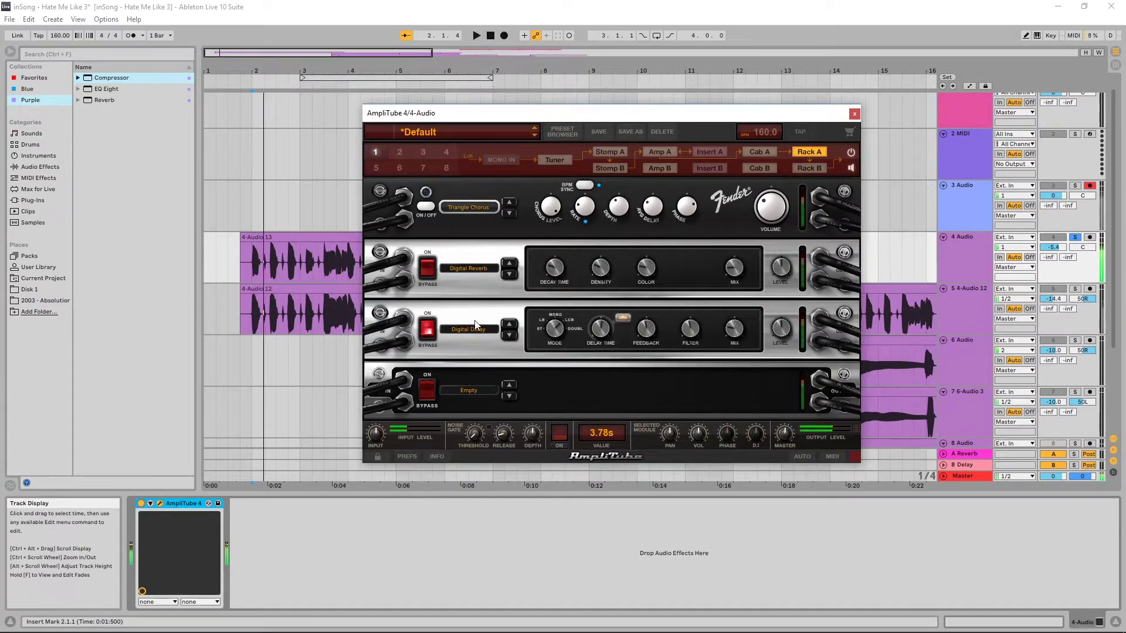
{"action": "left_click", "coordinate": [429, 336]}
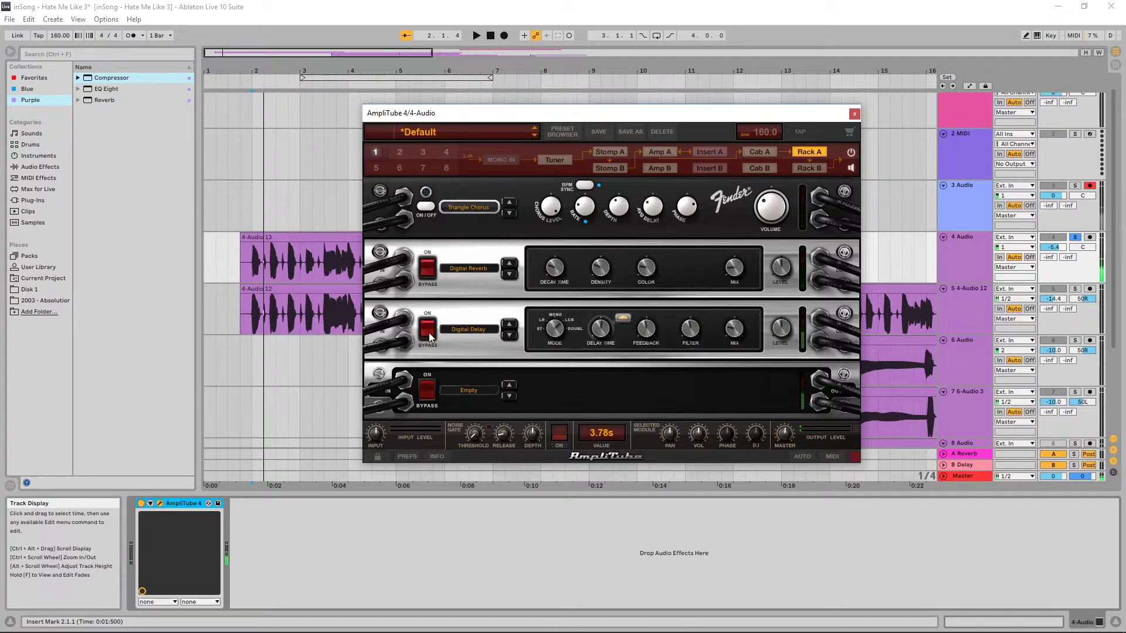
{"action": "left_click", "coordinate": [428, 333]}
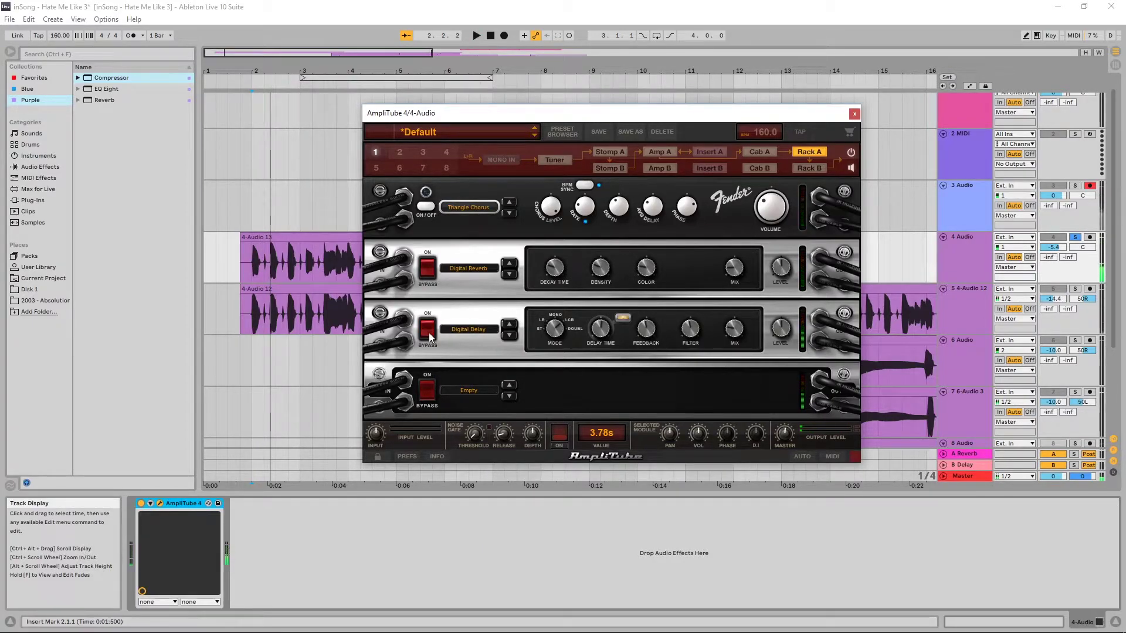
{"action": "key", "text": "space"}
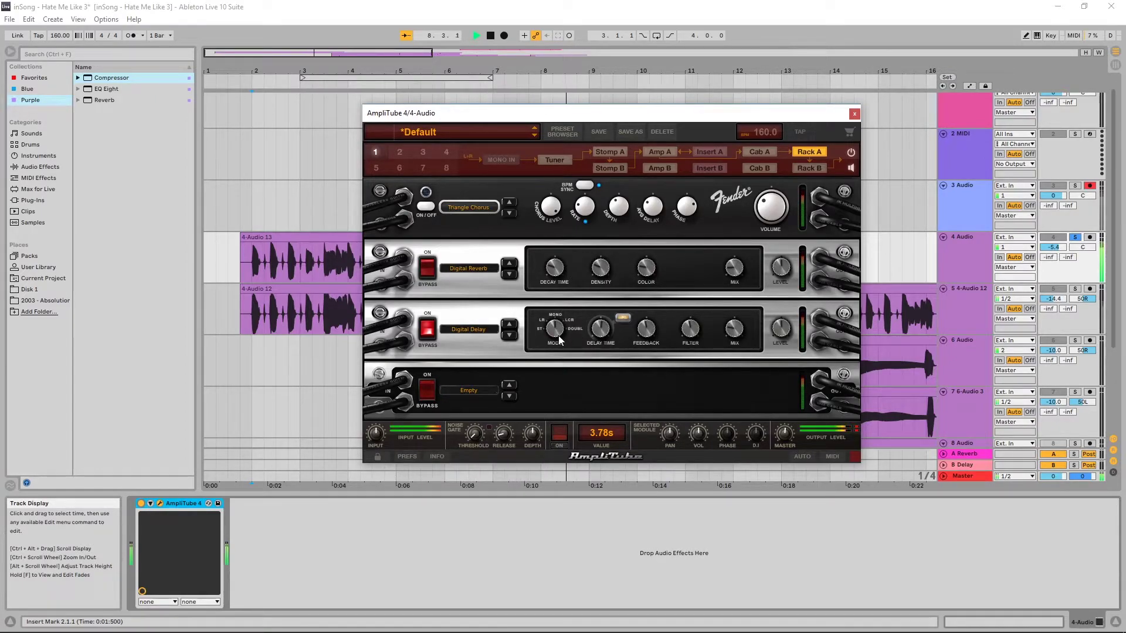
Audition the Digital Delay at a 1/2 delay time, then set its delay time to 1/8d and its feedback to 55%.
{"action": "key", "text": "space"}
{"action": "key", "text": "space"}
{"action": "key", "text": "space"}
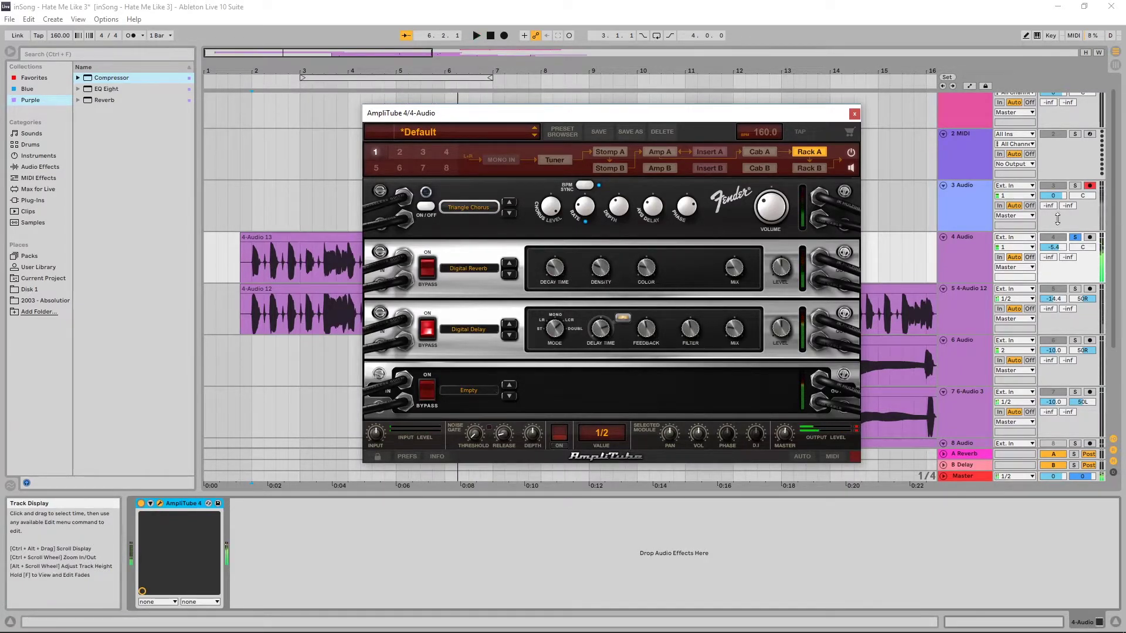
{"action": "left_click", "coordinate": [253, 205]}
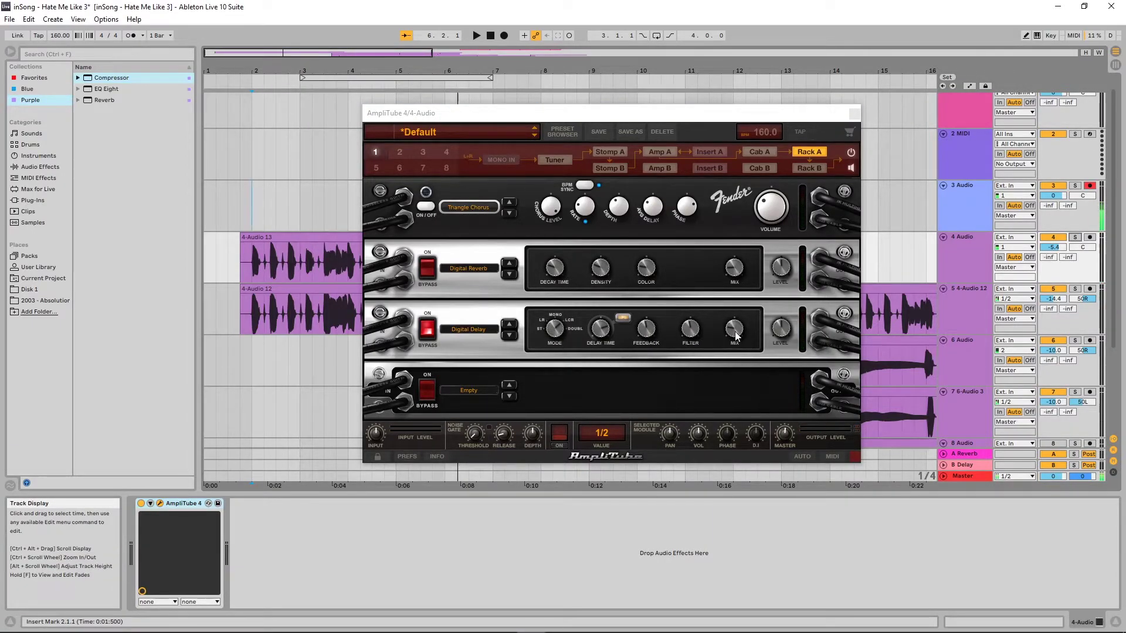
{"action": "left_click", "coordinate": [603, 336]}
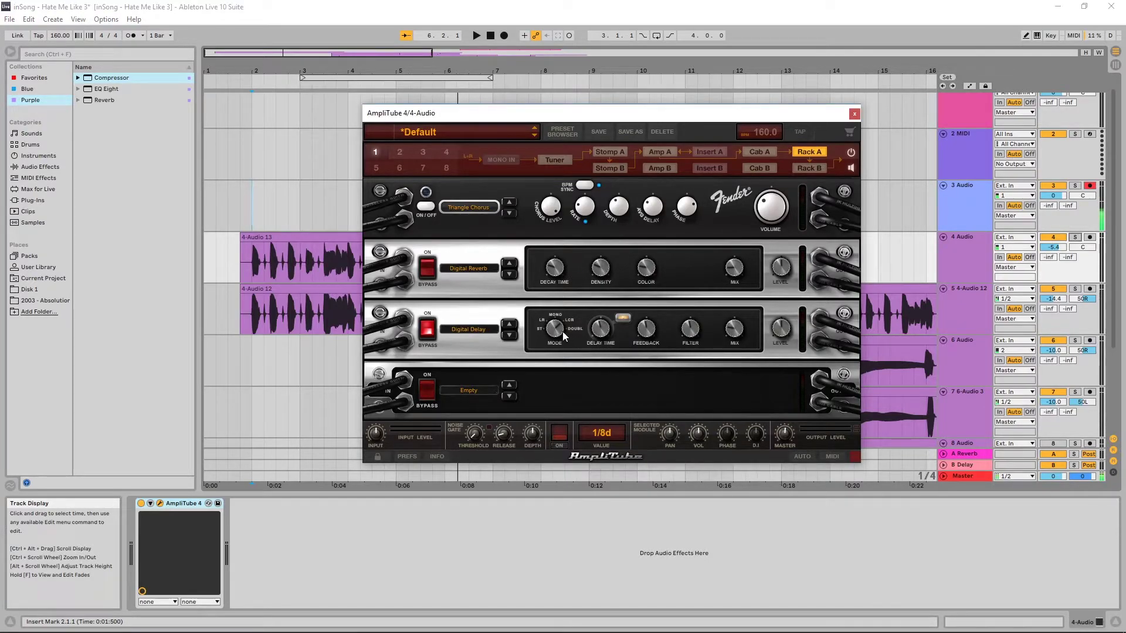
{"action": "left_click", "coordinate": [645, 329]}
Look over the UltraTuner and the Stomp A pedals at the start of the signal chain.
{"action": "left_click", "coordinate": [567, 161]}
{"action": "left_click", "coordinate": [610, 152]}
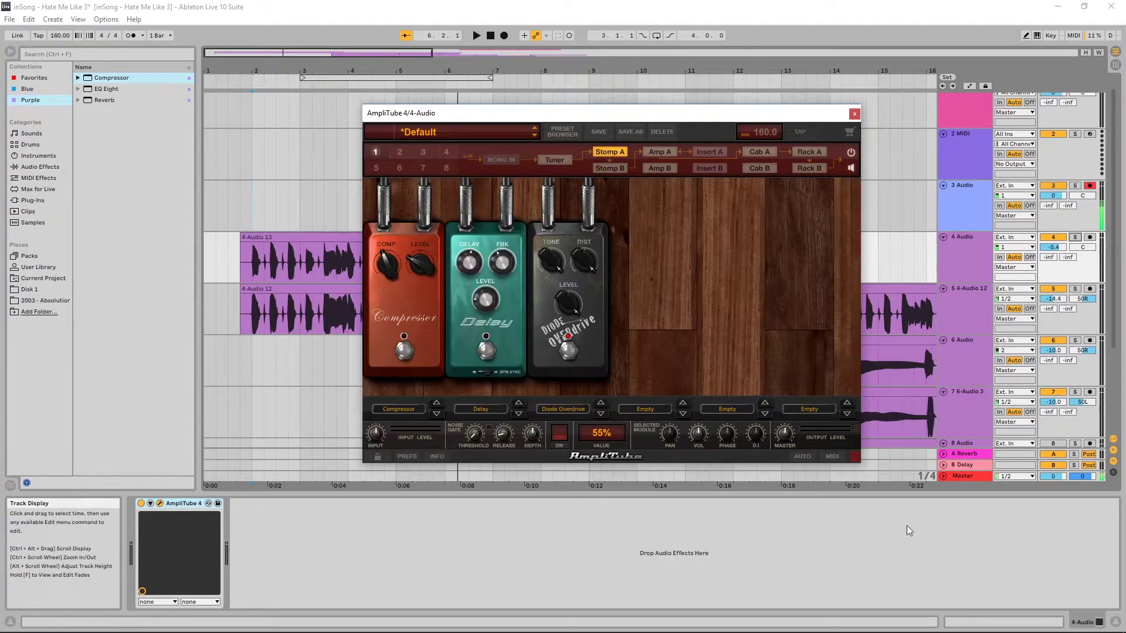
{"action": "left_click", "coordinate": [548, 160]}
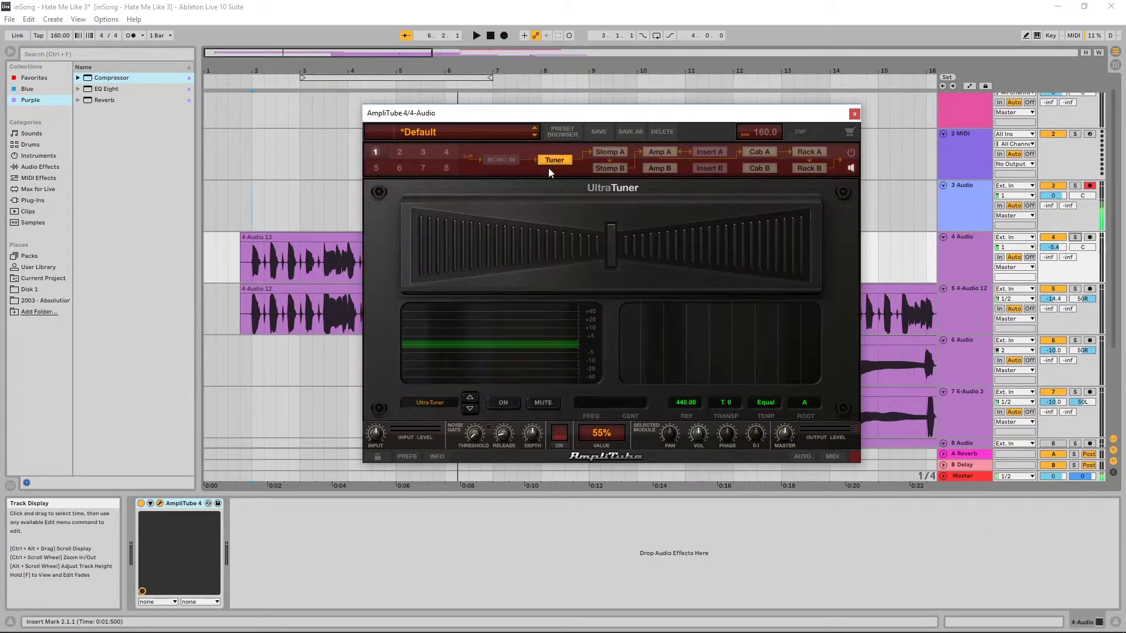
{"action": "left_click", "coordinate": [621, 151]}
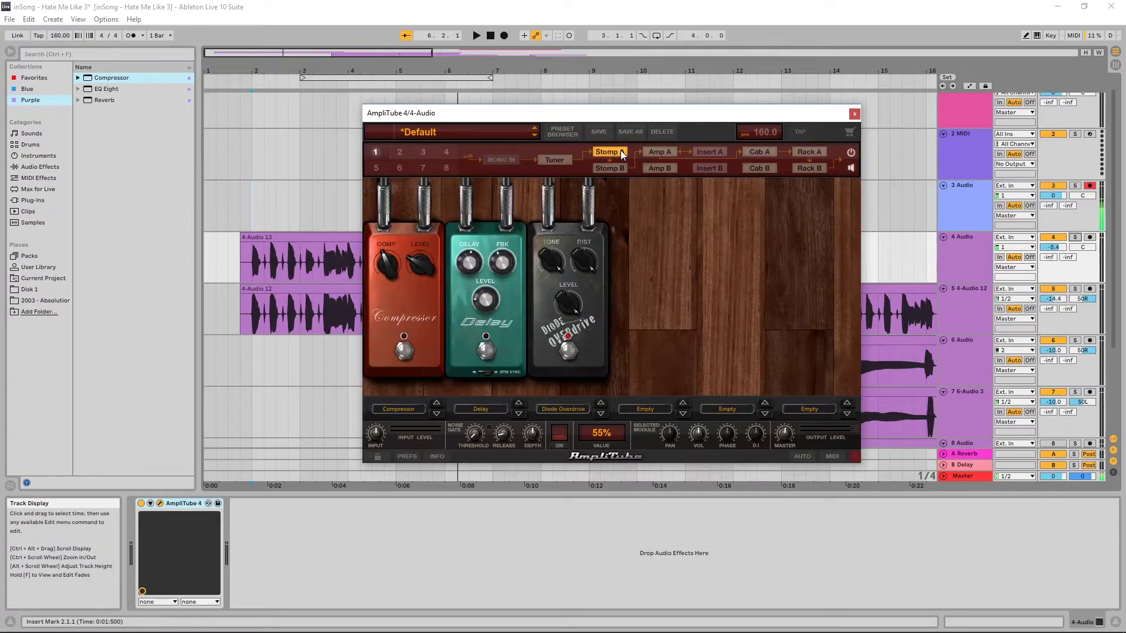
Step through signal routing configurations 2, 3, 5, 6 and 7, view Amp B, and return to configuration 1.
{"action": "left_click", "coordinate": [400, 154]}
{"action": "left_click", "coordinate": [424, 151]}
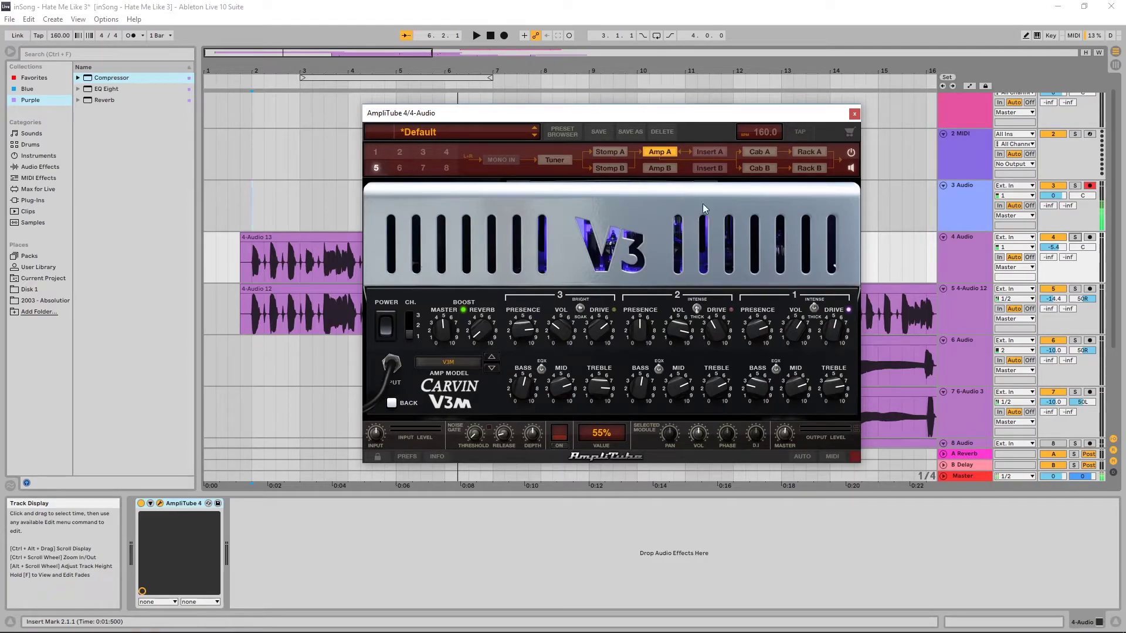
{"action": "left_click", "coordinate": [400, 169]}
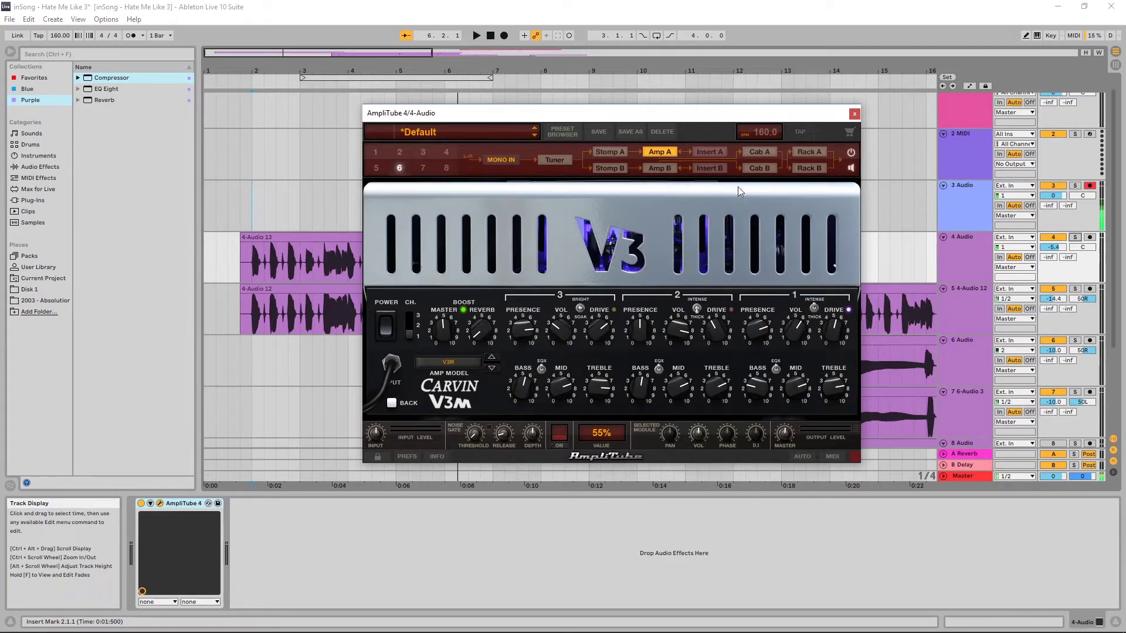
{"action": "left_click", "coordinate": [422, 168]}
{"action": "left_click", "coordinate": [654, 169]}
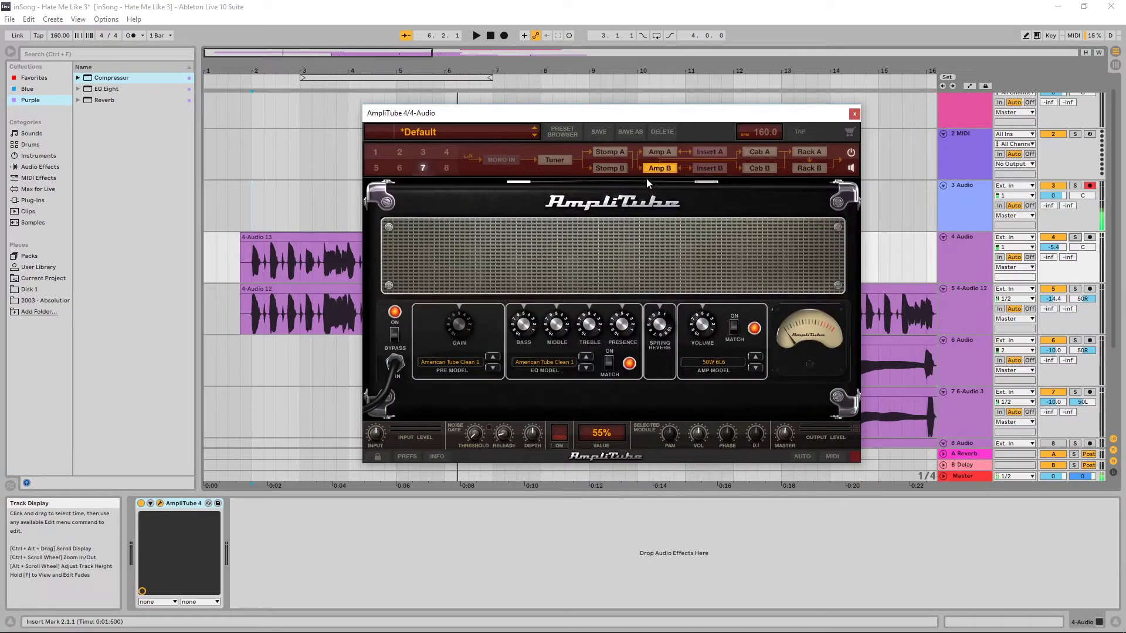
{"action": "left_click", "coordinate": [422, 152]}
{"action": "left_click", "coordinate": [375, 152]}
Change the Amp A model to the Gallien-Krueger MB 150 S and show the room choices in Cab A.
{"action": "left_click", "coordinate": [658, 151]}
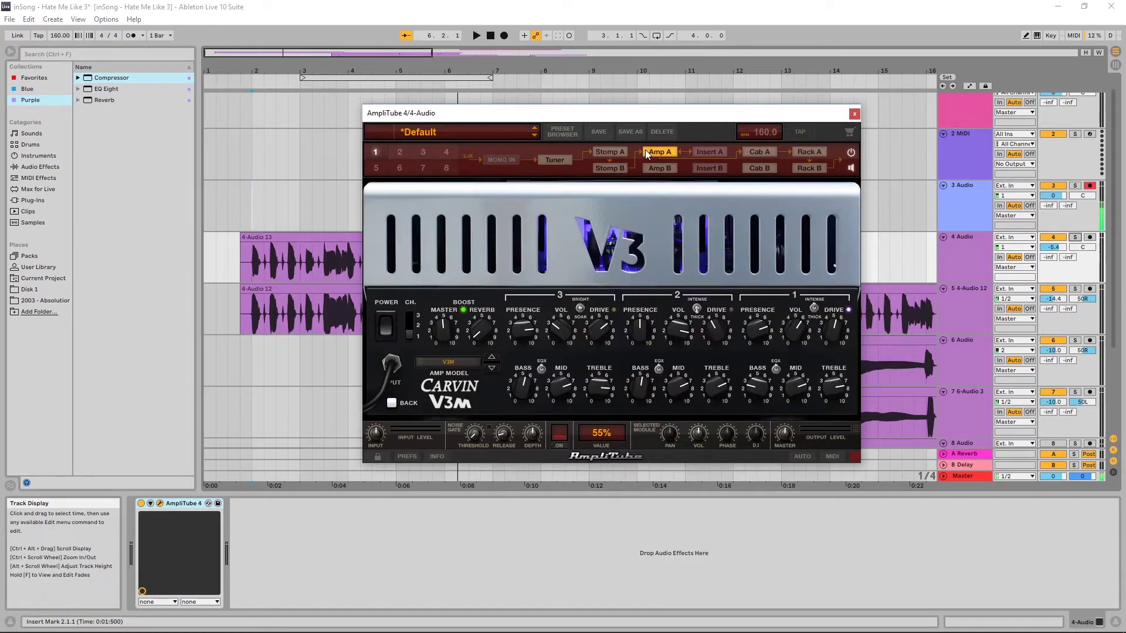
{"action": "left_click", "coordinate": [450, 364]}
{"action": "mouse_move", "coordinate": [496, 378]}
{"action": "left_click", "coordinate": [552, 377]}
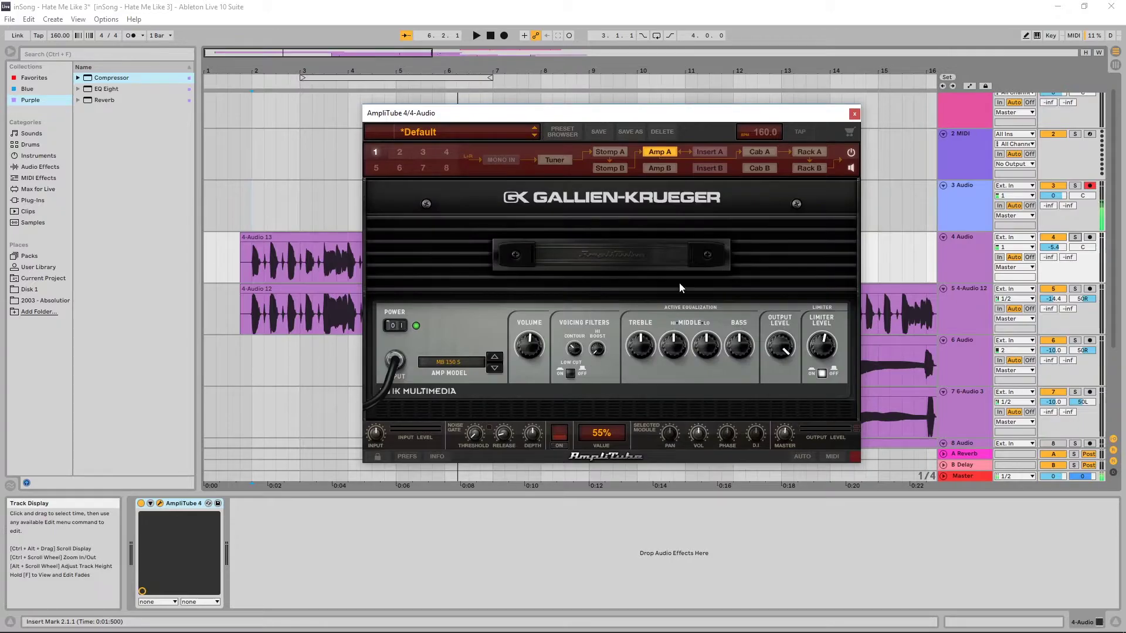
{"action": "left_click", "coordinate": [762, 153]}
{"action": "left_click", "coordinate": [682, 325]}
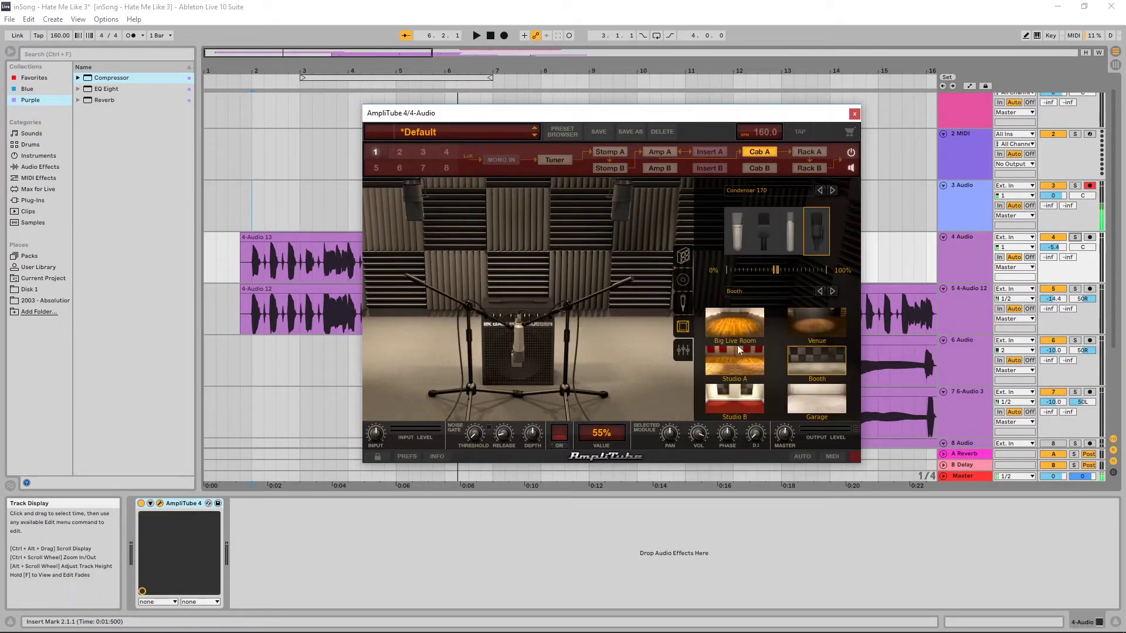
Remove the Digital Delay from the third Rack A slot by setting it to Empty.
{"action": "left_click", "coordinate": [807, 151]}
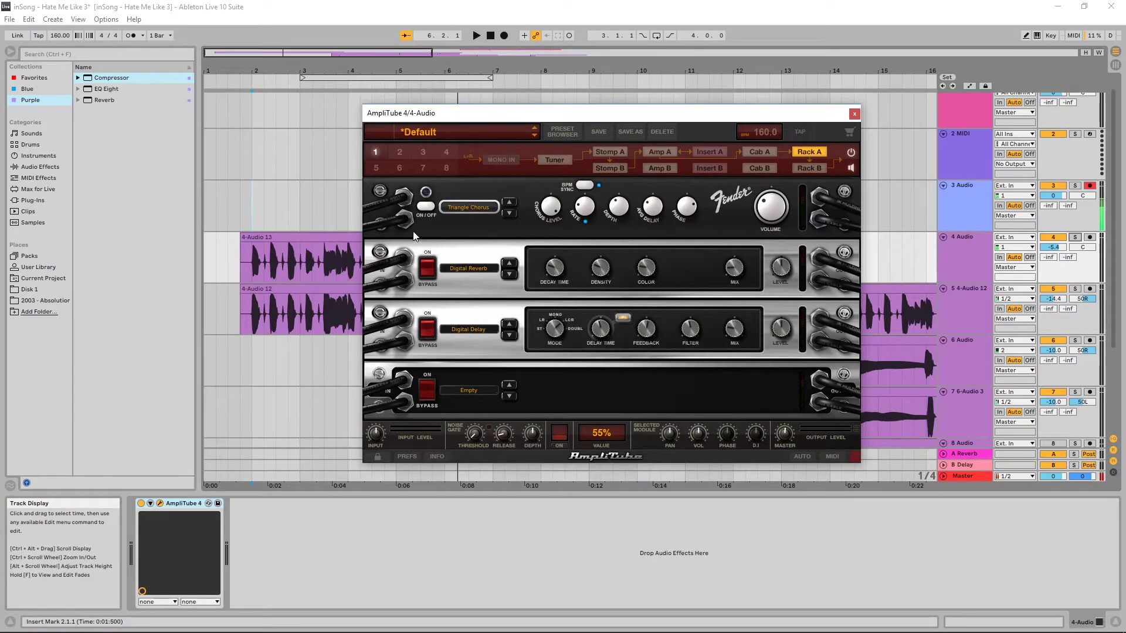
{"action": "left_click", "coordinate": [480, 330]}
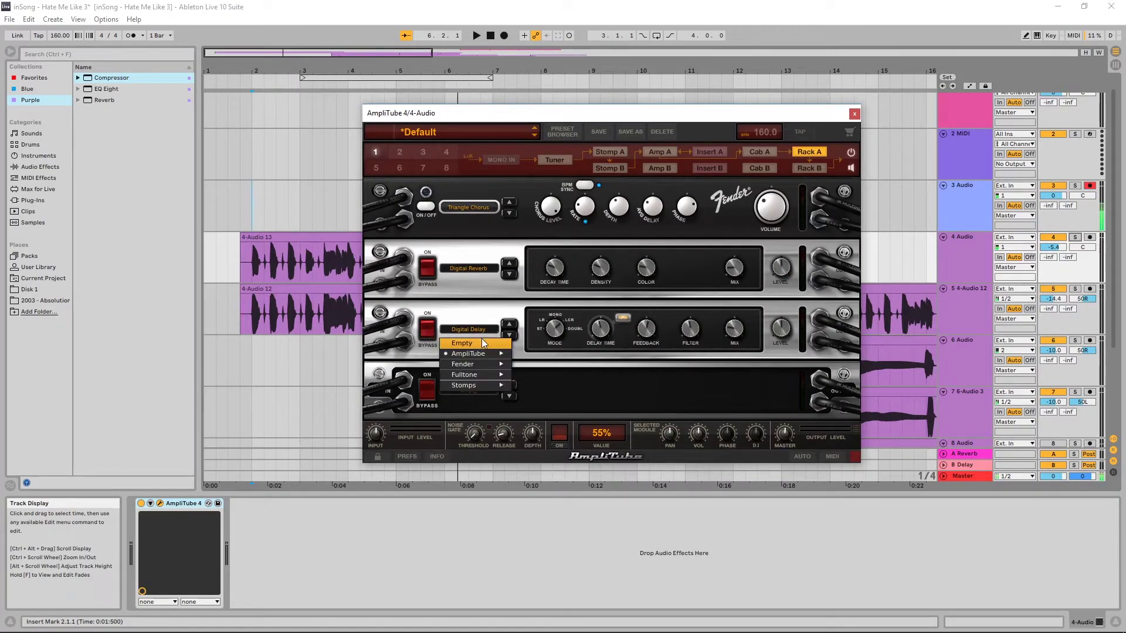
{"action": "left_click", "coordinate": [481, 342]}
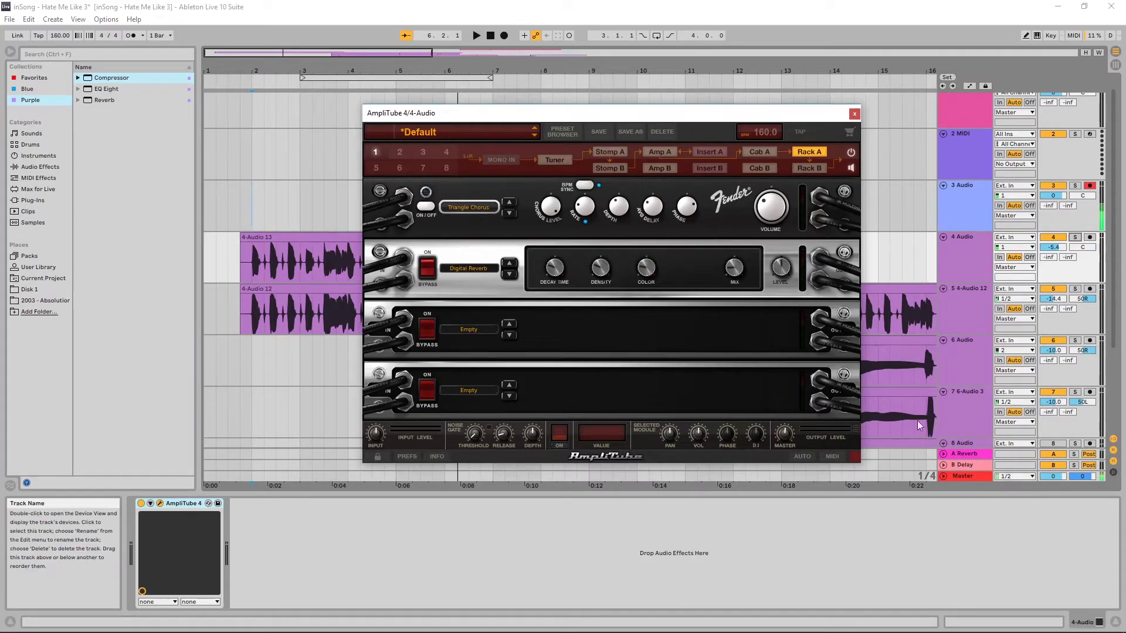
Review the Stomp A, Amp A, Tuner and Rack A modules once more.
{"action": "left_click", "coordinate": [609, 151]}
{"action": "left_click", "coordinate": [668, 150]}
{"action": "left_click", "coordinate": [556, 158]}
{"action": "left_click", "coordinate": [604, 151]}
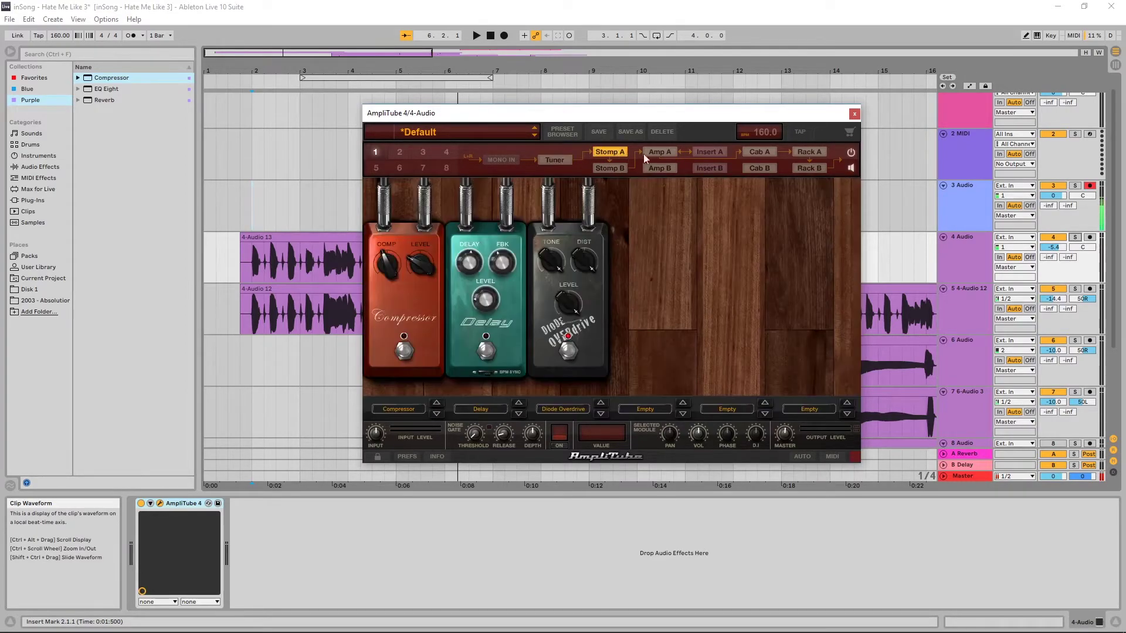
{"action": "left_click", "coordinate": [659, 152]}
{"action": "left_click", "coordinate": [819, 154]}
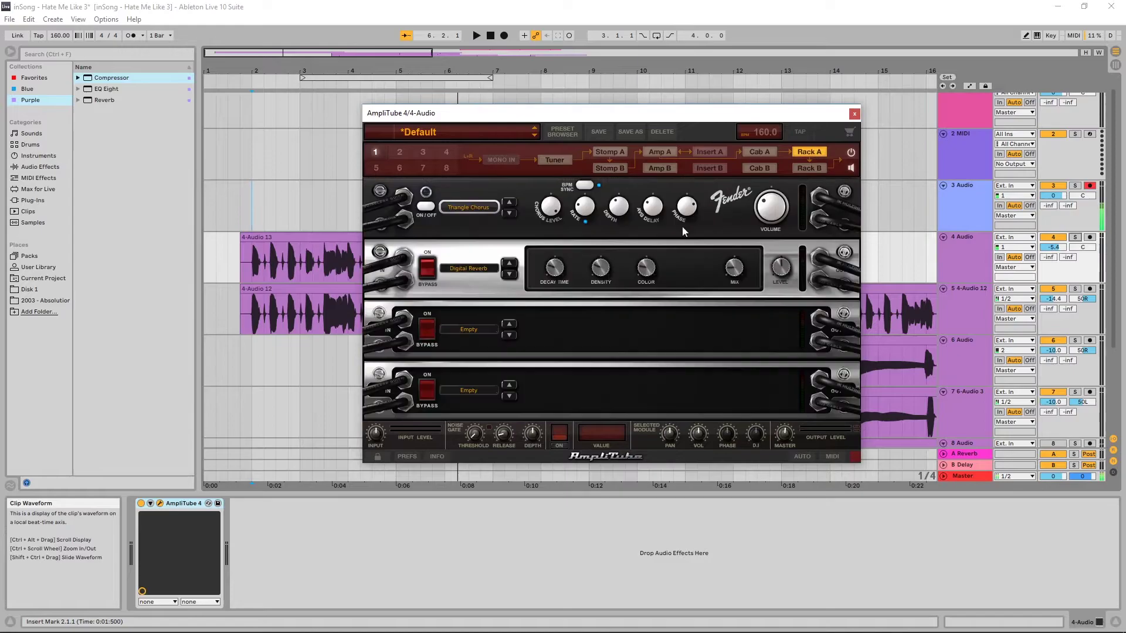
Load the Diamond in the sun preset from the AmpliTube Free Fx styles.
{"action": "left_click", "coordinate": [431, 135]}
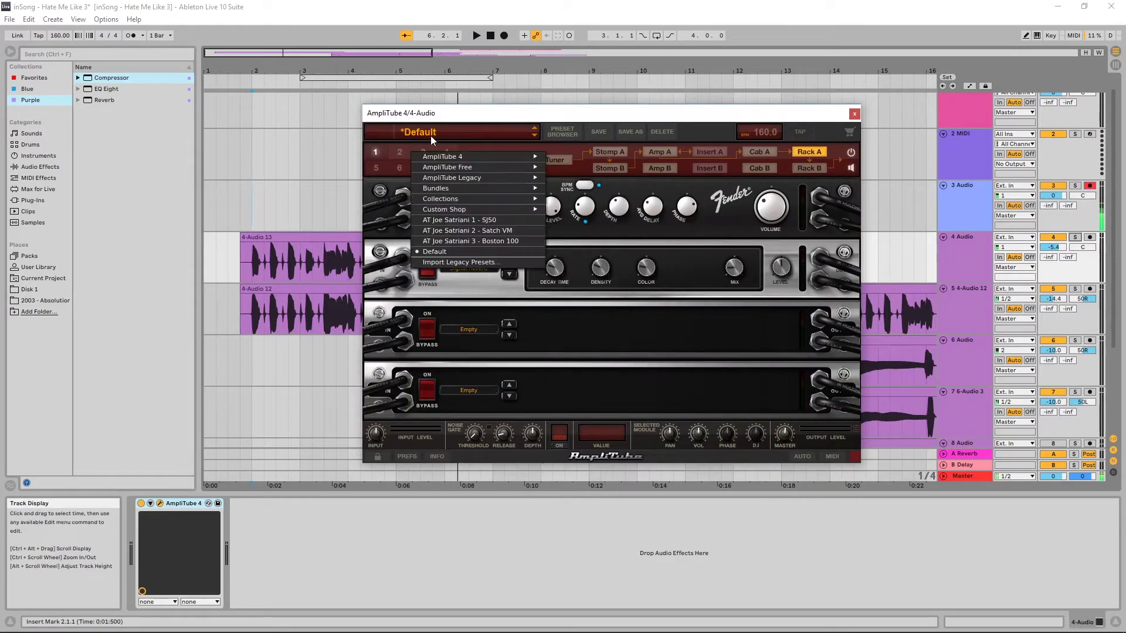
{"action": "left_click", "coordinate": [424, 132]}
{"action": "left_click", "coordinate": [424, 131]}
{"action": "mouse_move", "coordinate": [502, 172]}
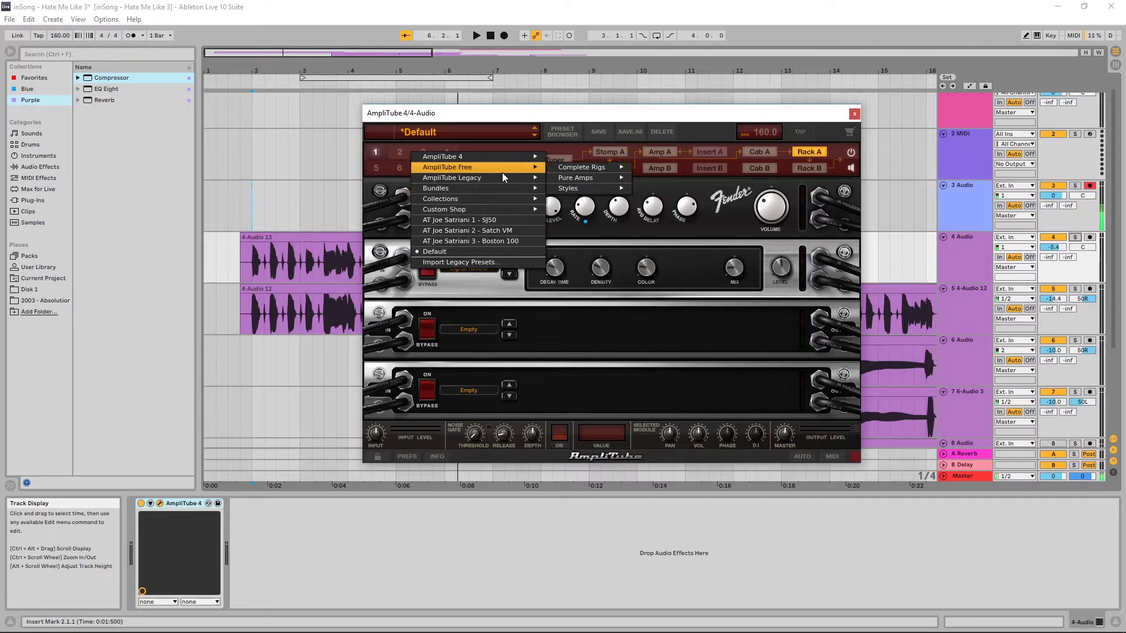
{"action": "mouse_move", "coordinate": [567, 188]}
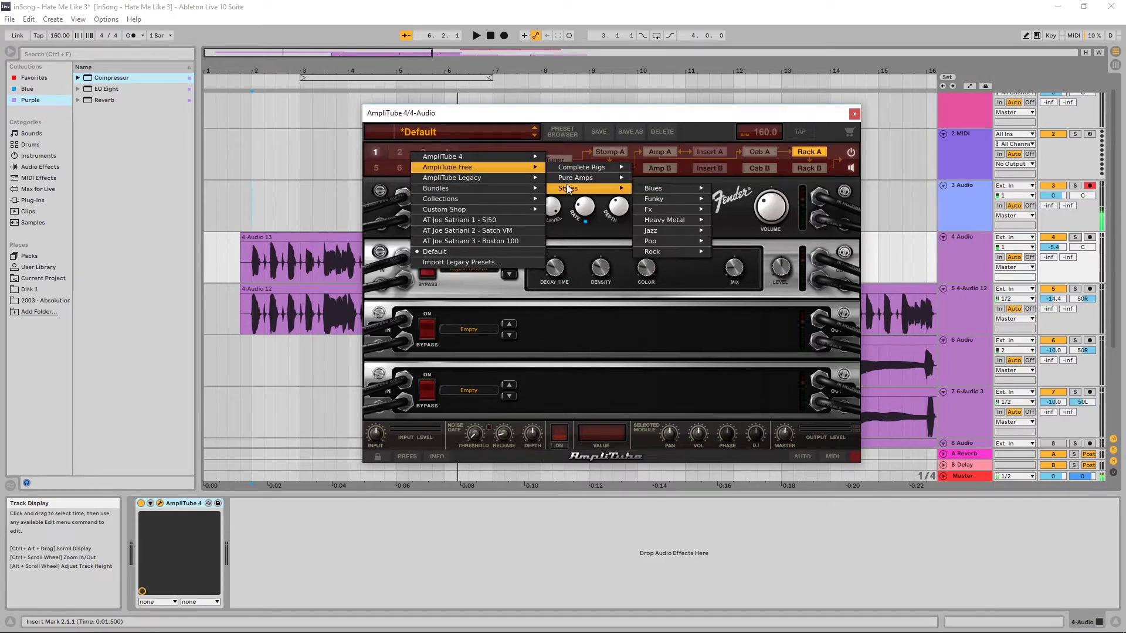
{"action": "mouse_move", "coordinate": [682, 211]}
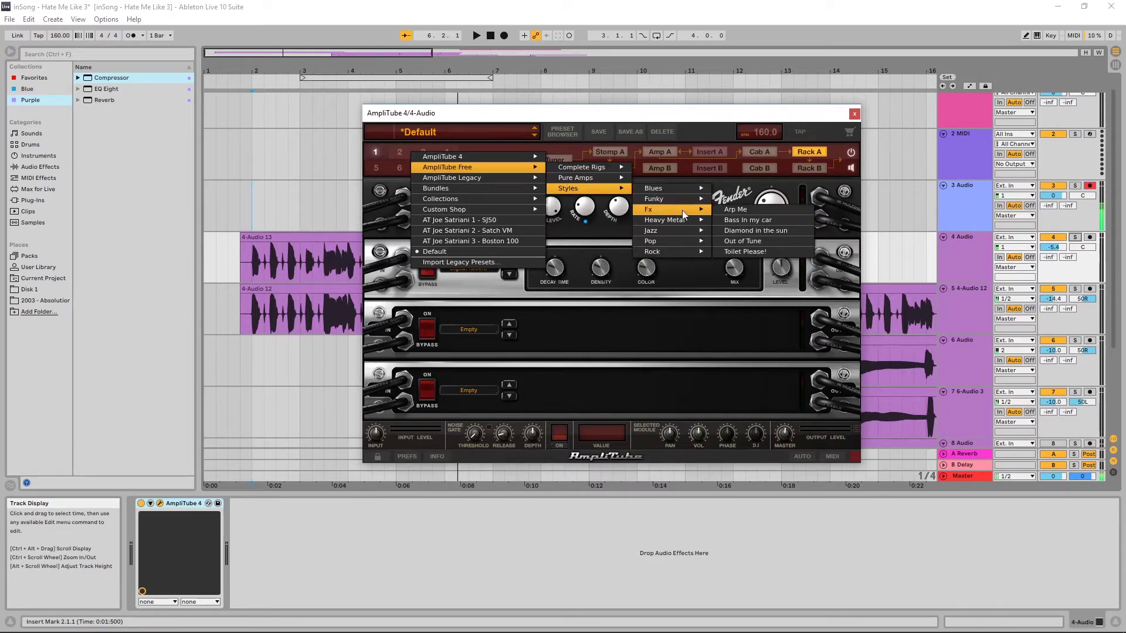
{"action": "left_click", "coordinate": [752, 233]}
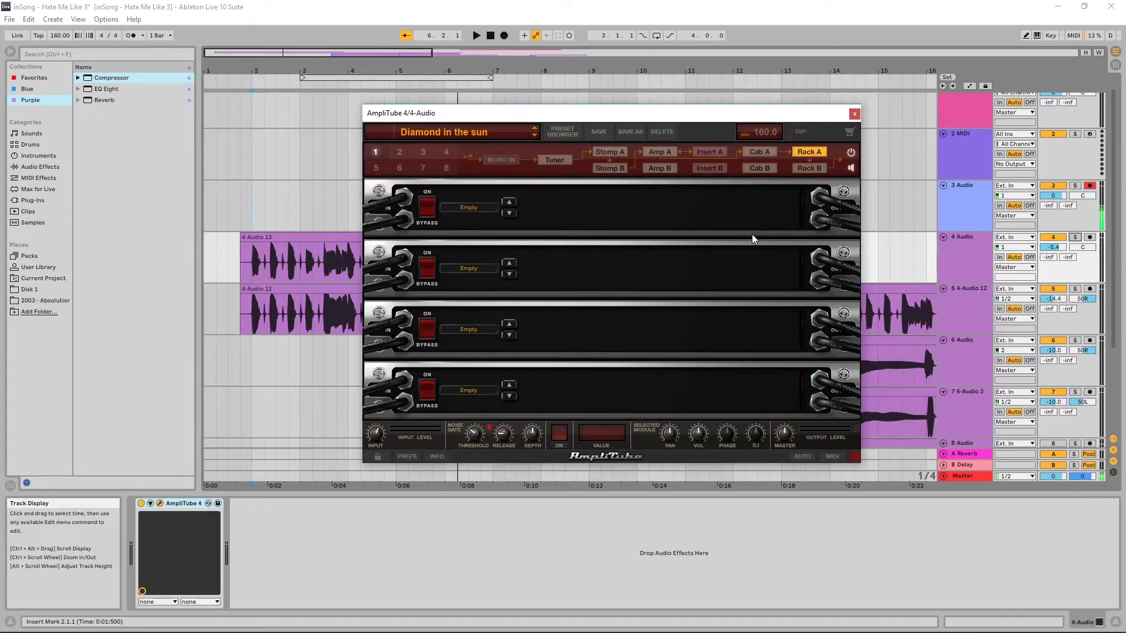
Review the Stomp A, Amp A, Cab A, Rack A and Rack B modules of the Diamond in the sun preset.
{"action": "left_click", "coordinate": [606, 152]}
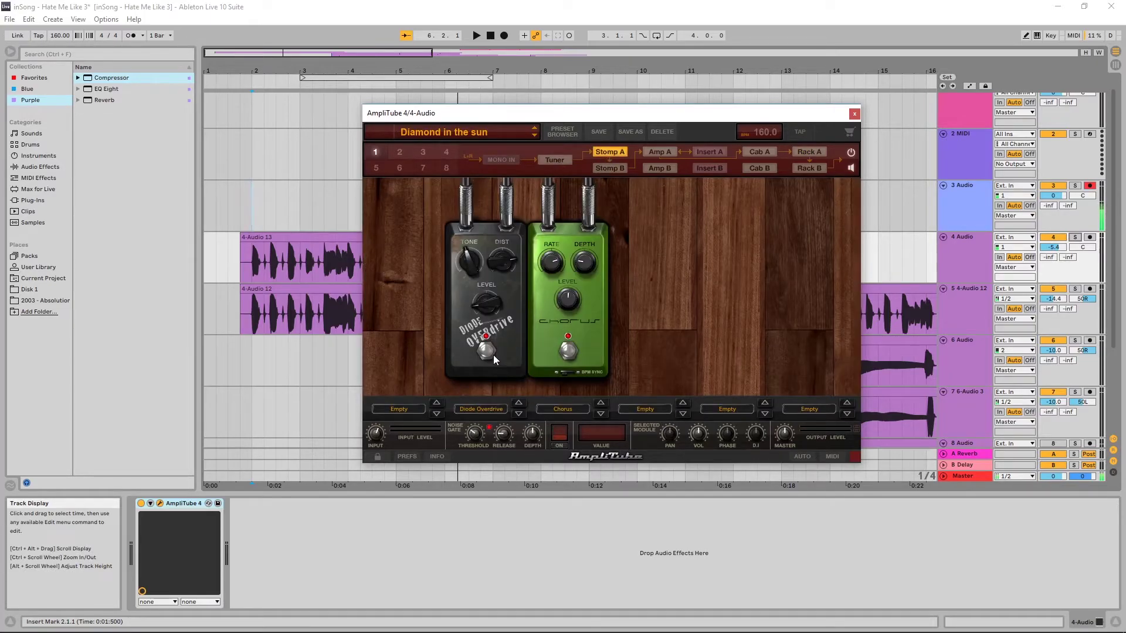
{"action": "left_click", "coordinate": [659, 153]}
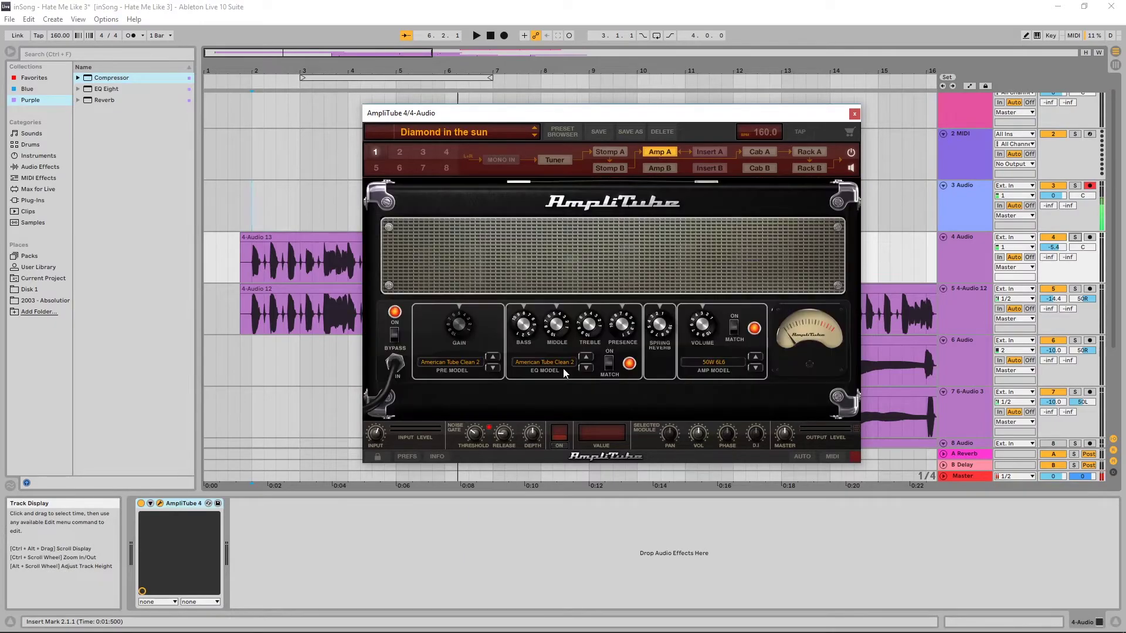
{"action": "left_click", "coordinate": [758, 152]}
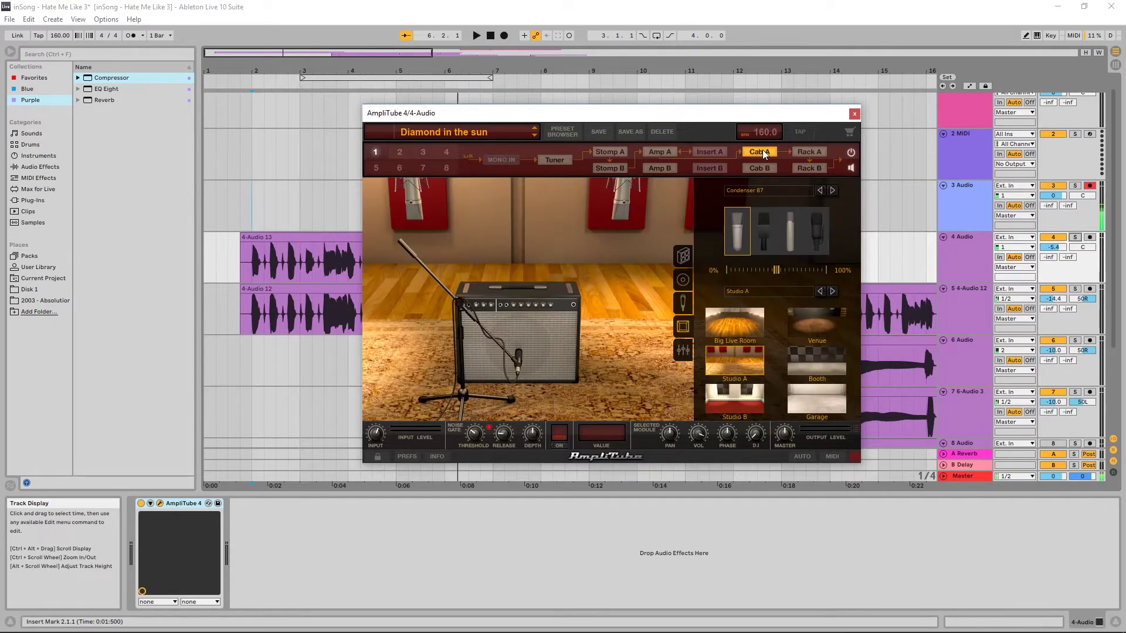
{"action": "left_click", "coordinate": [814, 153]}
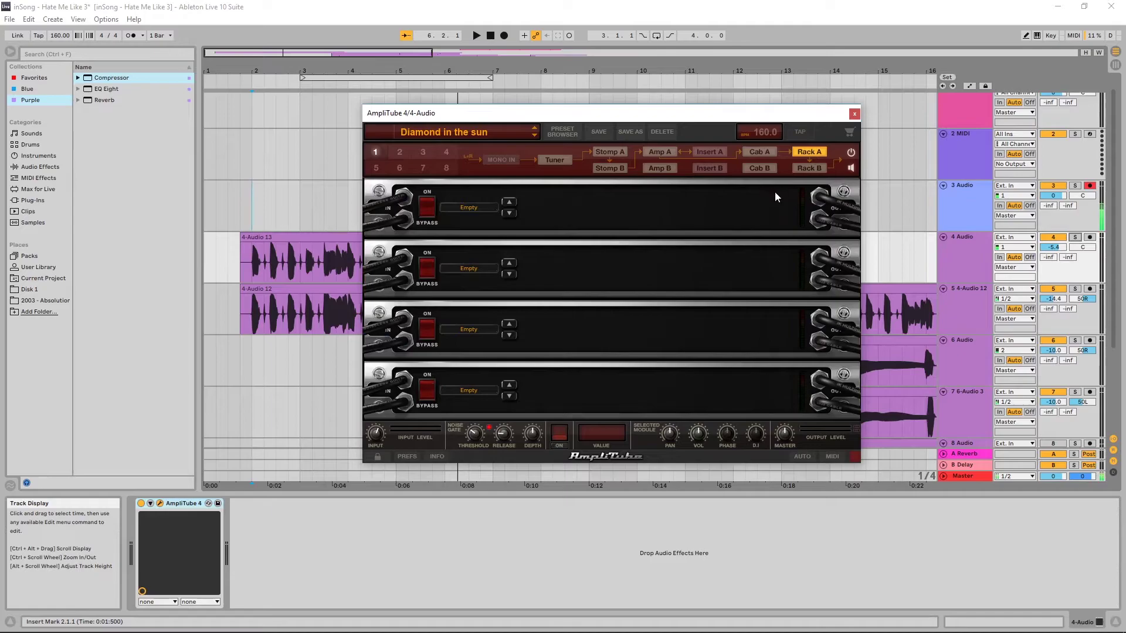
{"action": "left_click", "coordinate": [805, 168]}
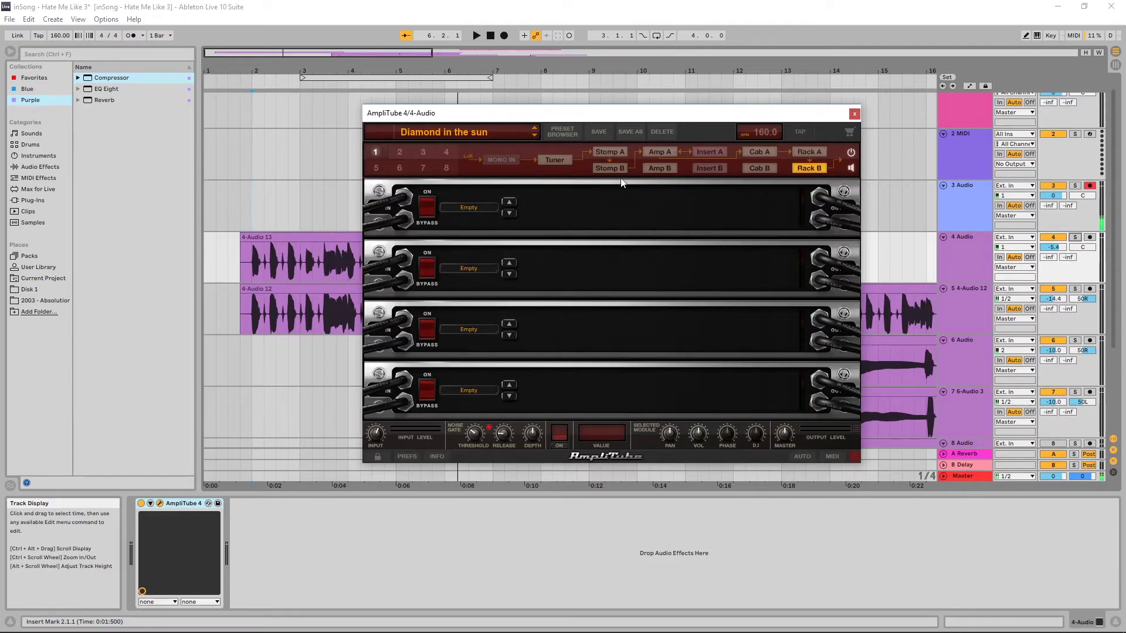
Load the Growing Spaces preset from the AmpliTube Legacy complete rigs in the FX group.
{"action": "left_click", "coordinate": [497, 136]}
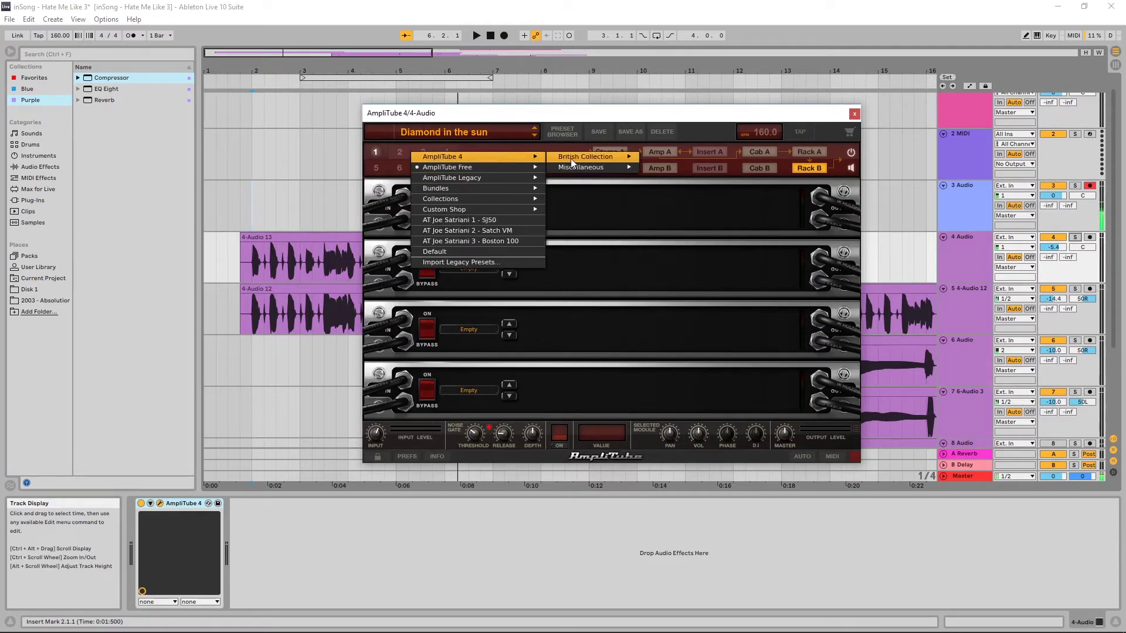
{"action": "mouse_move", "coordinate": [506, 176]}
{"action": "mouse_move", "coordinate": [572, 187]}
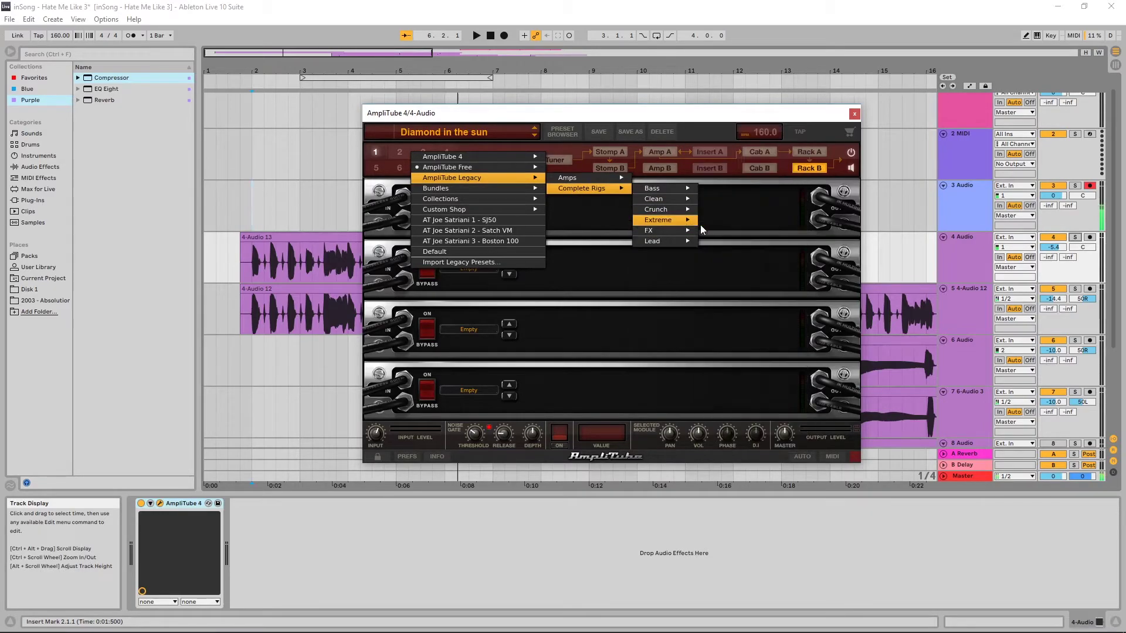
{"action": "mouse_move", "coordinate": [678, 232]}
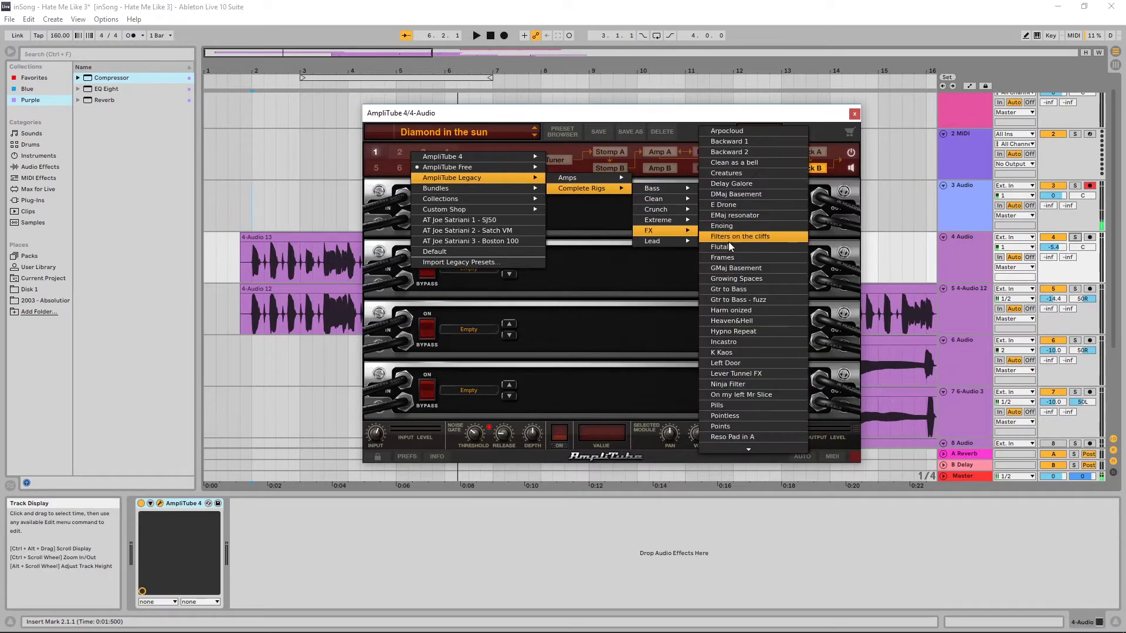
{"action": "left_click", "coordinate": [734, 279]}
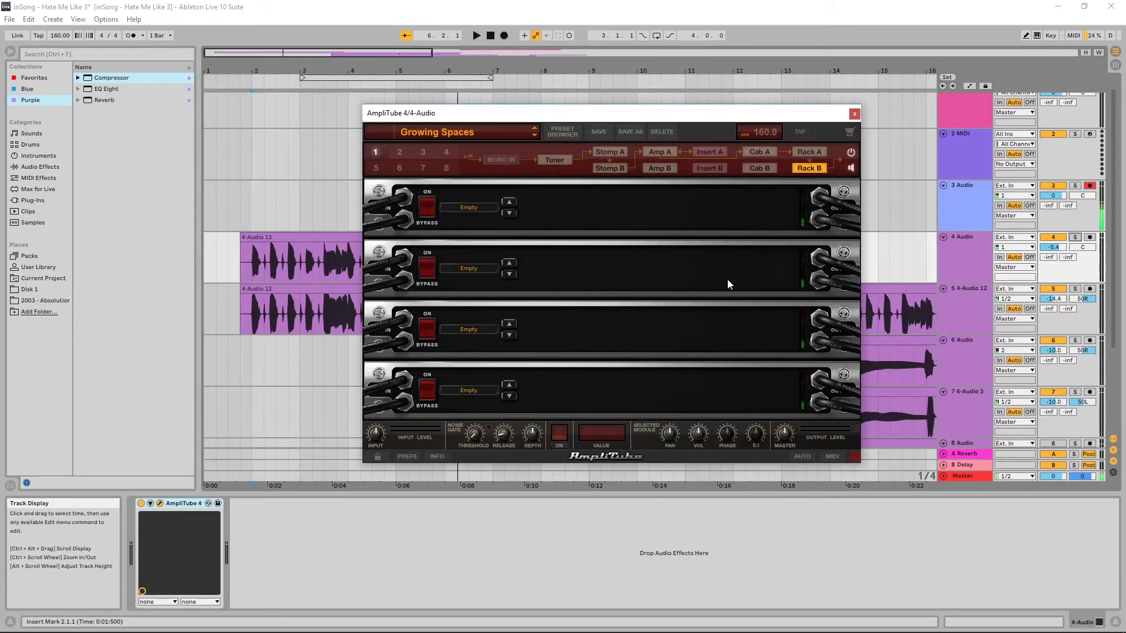
Examine the Growing Spaces preset's Stomp A, Amp A, Cab A and both rack modules, returning to Rack A.
{"action": "left_click", "coordinate": [602, 153]}
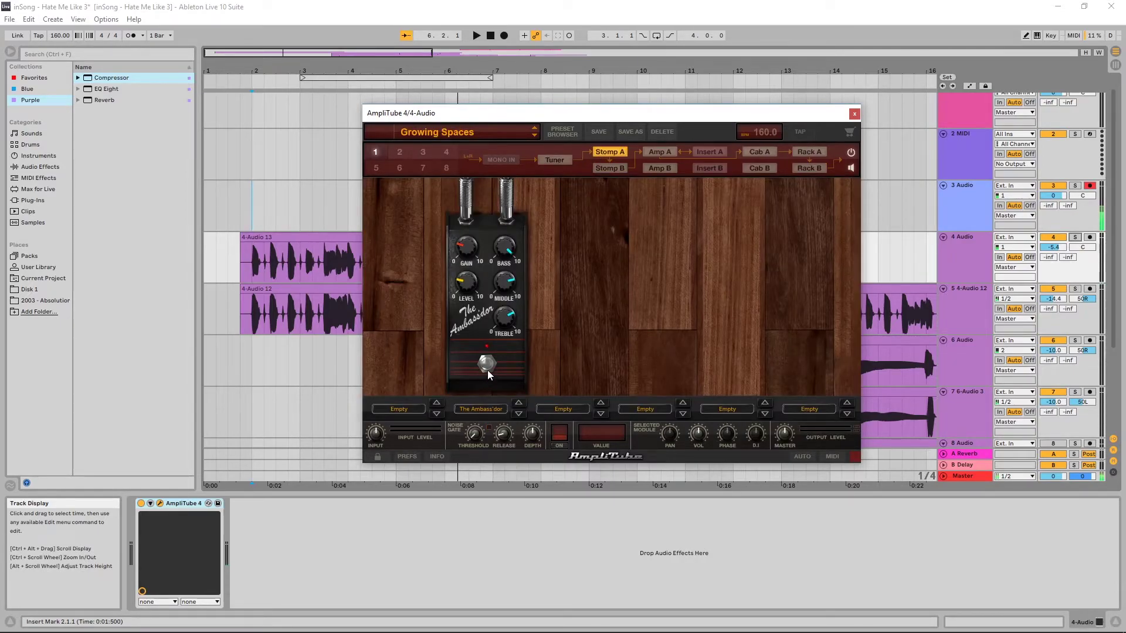
{"action": "left_click", "coordinate": [647, 150]}
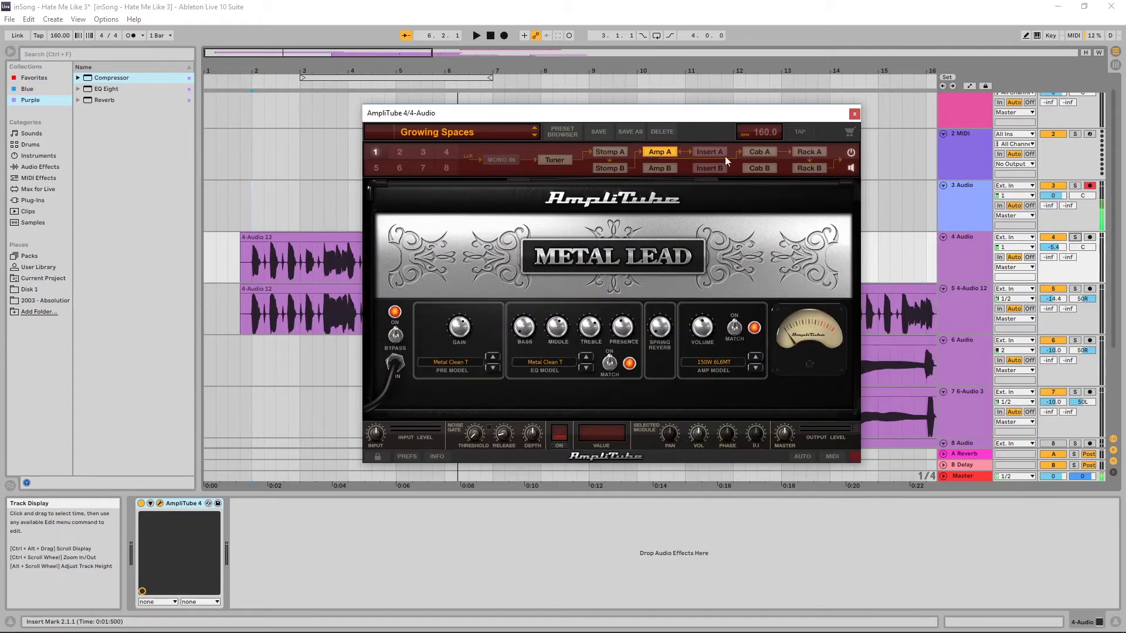
{"action": "left_click", "coordinate": [766, 152]}
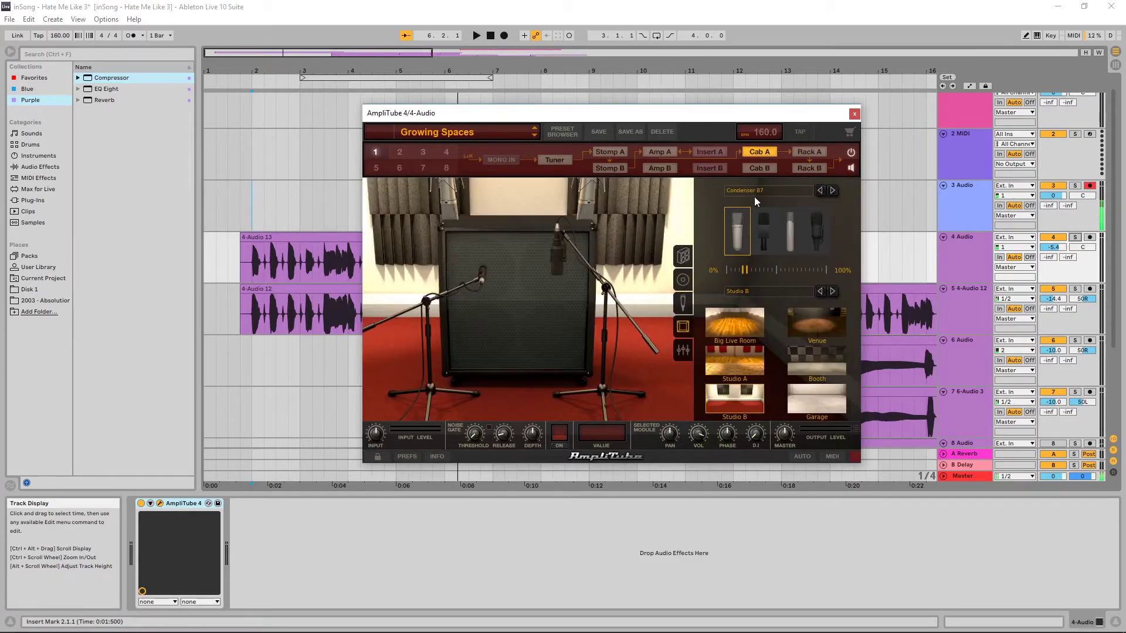
{"action": "left_click", "coordinate": [813, 151]}
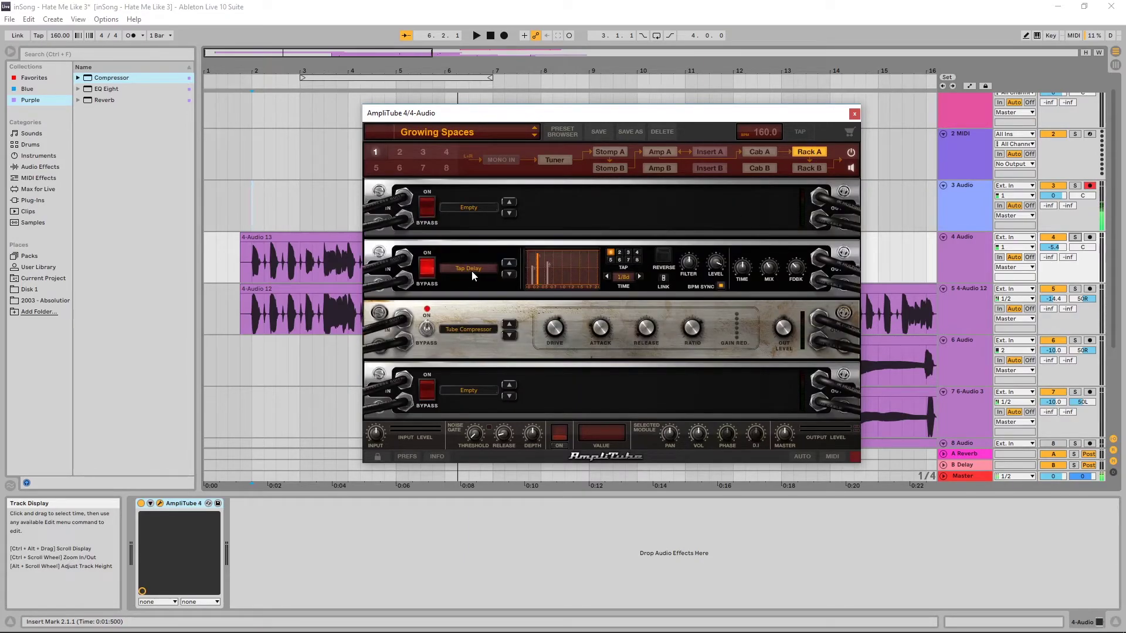
{"action": "left_click", "coordinate": [807, 168]}
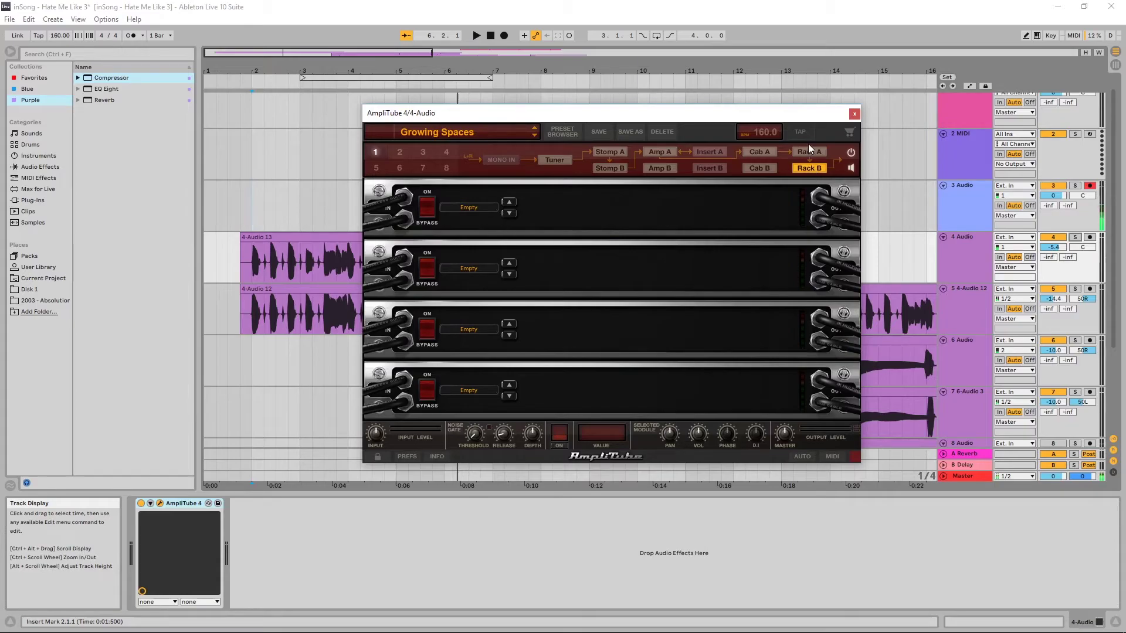
{"action": "left_click", "coordinate": [808, 150]}
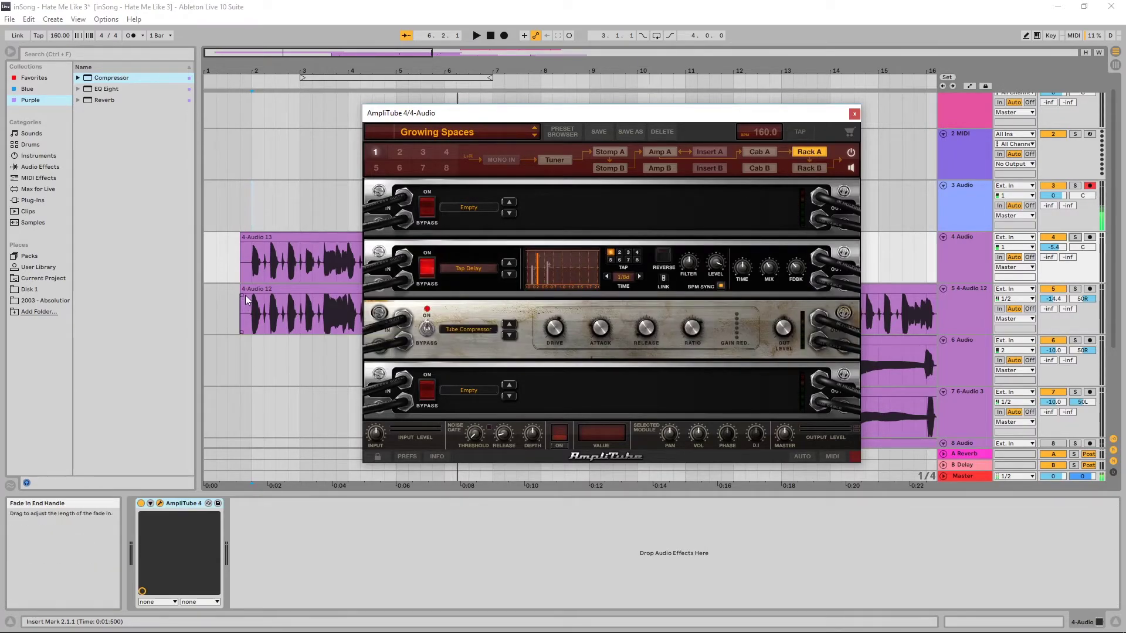
Start playback and load the Filters on the cliffs preset from the AmpliTube Legacy complete rigs in the FX group.
{"action": "key", "text": "space"}
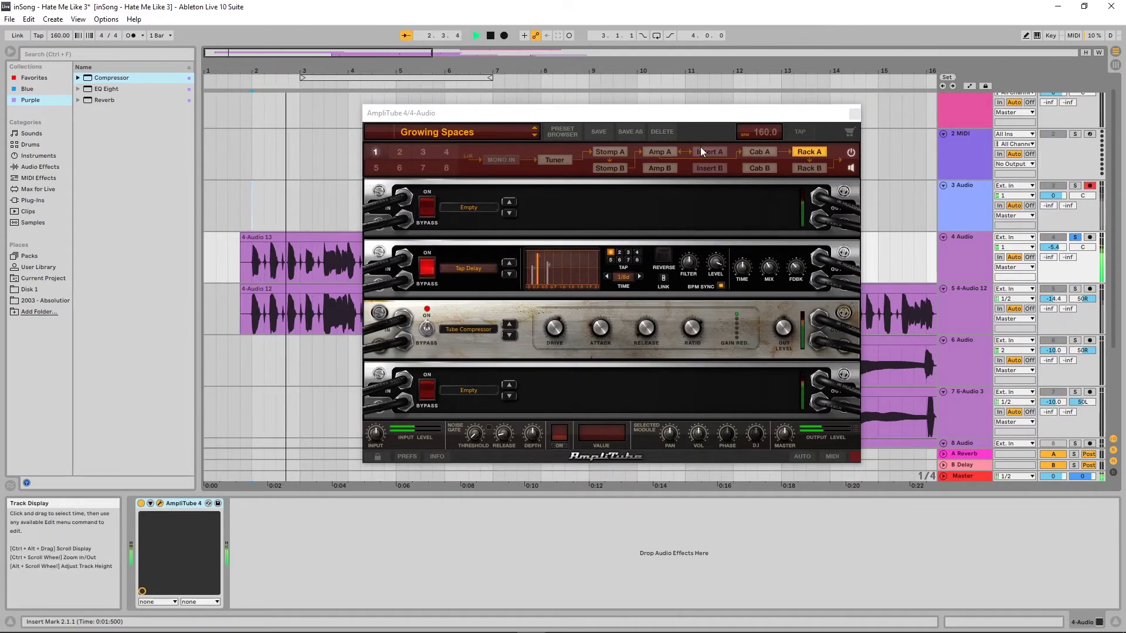
{"action": "left_click", "coordinate": [610, 151]}
{"action": "left_click", "coordinate": [486, 132]}
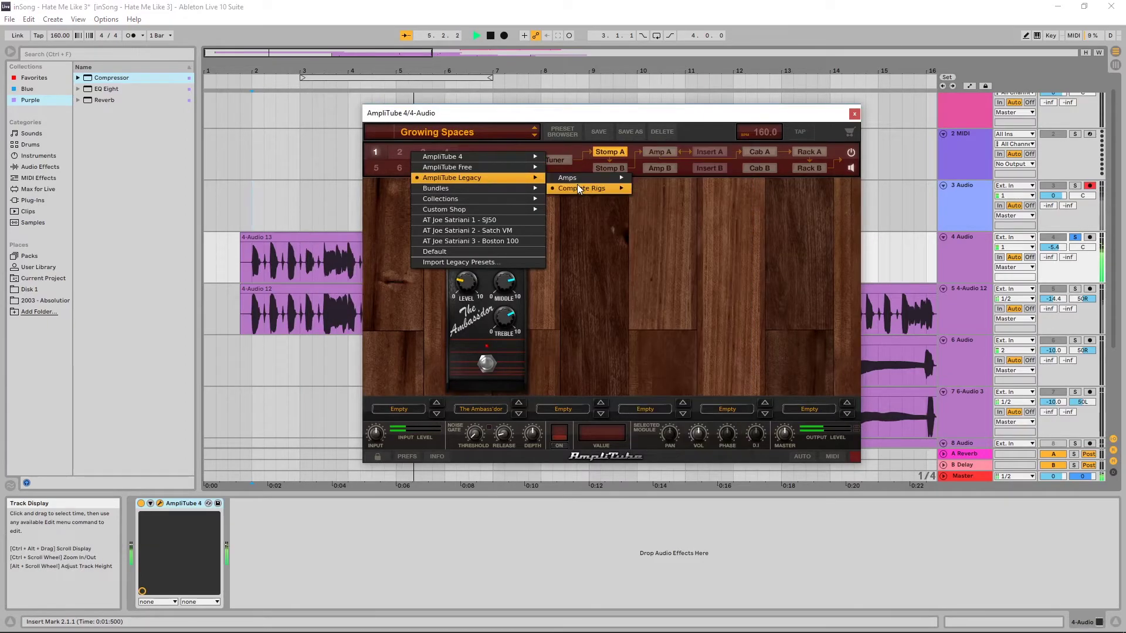
{"action": "mouse_move", "coordinate": [577, 188]}
{"action": "mouse_move", "coordinate": [654, 230]}
{"action": "left_click", "coordinate": [724, 236]}
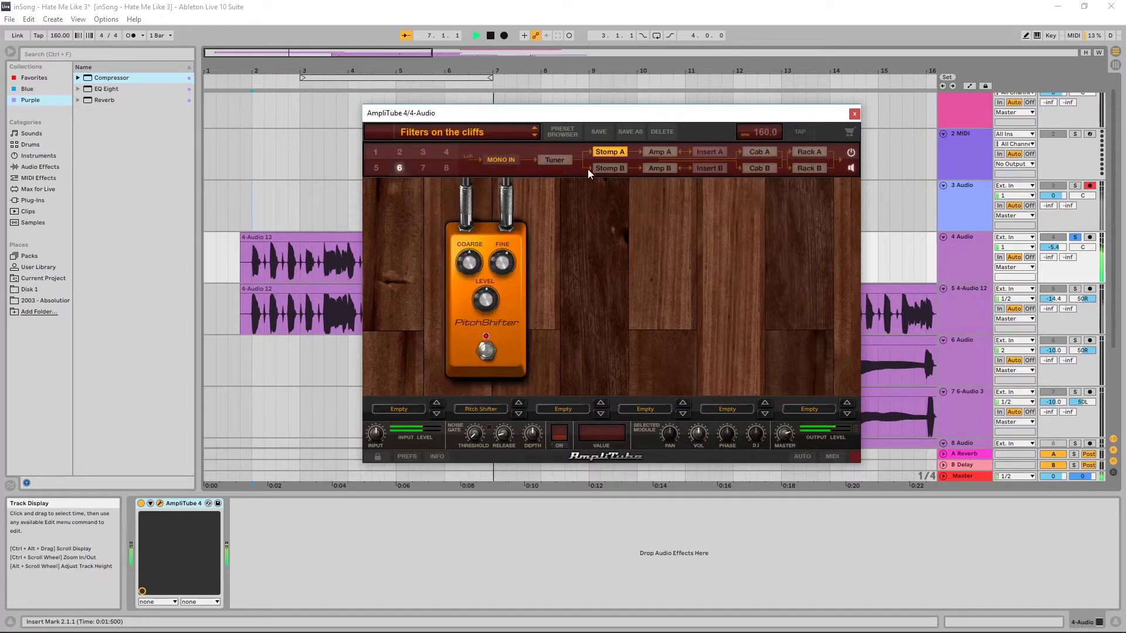
Show Amp A, advance through the Flutal and Frames presets while playing, and restart playback.
{"action": "left_click", "coordinate": [652, 153]}
{"action": "left_click", "coordinate": [533, 136]}
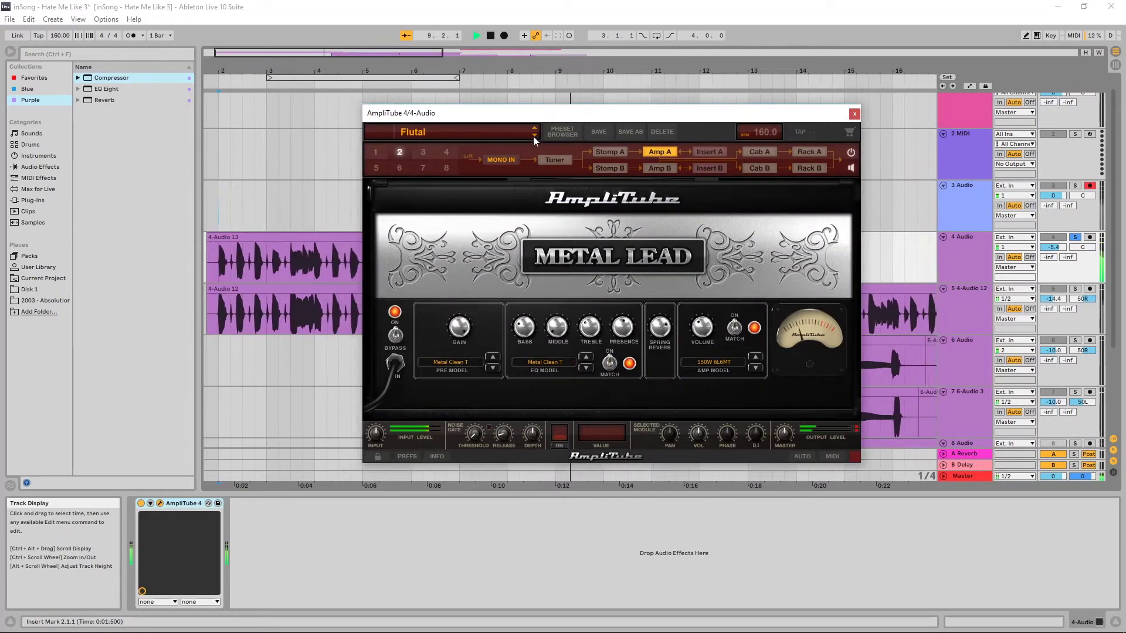
{"action": "left_click", "coordinate": [533, 136]}
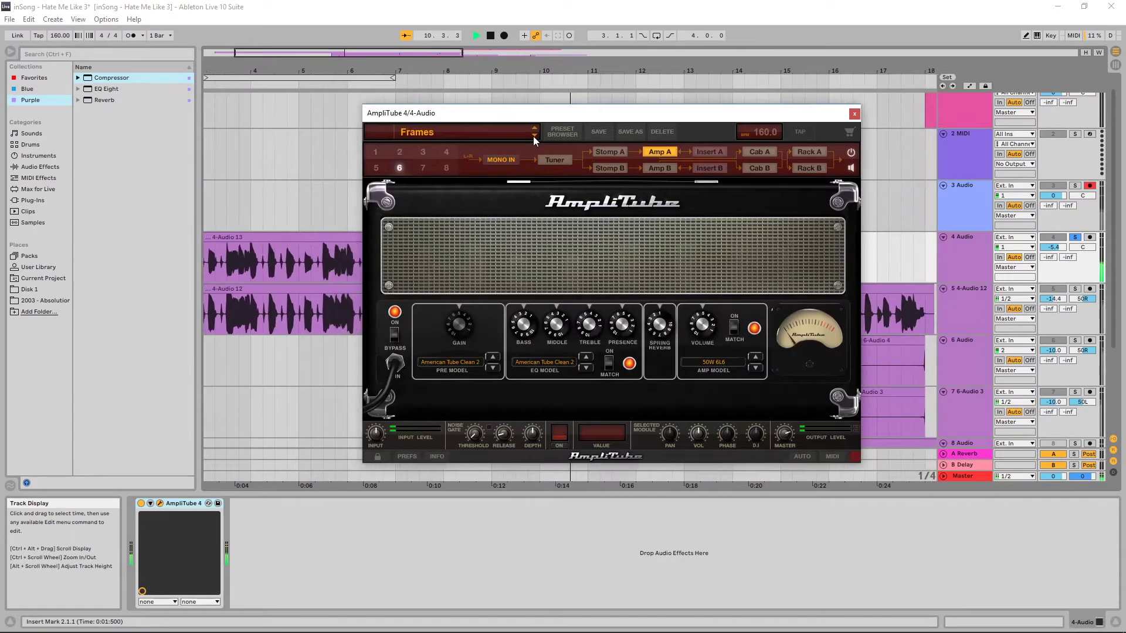
{"action": "key", "text": "space"}
{"action": "key", "text": "space"}
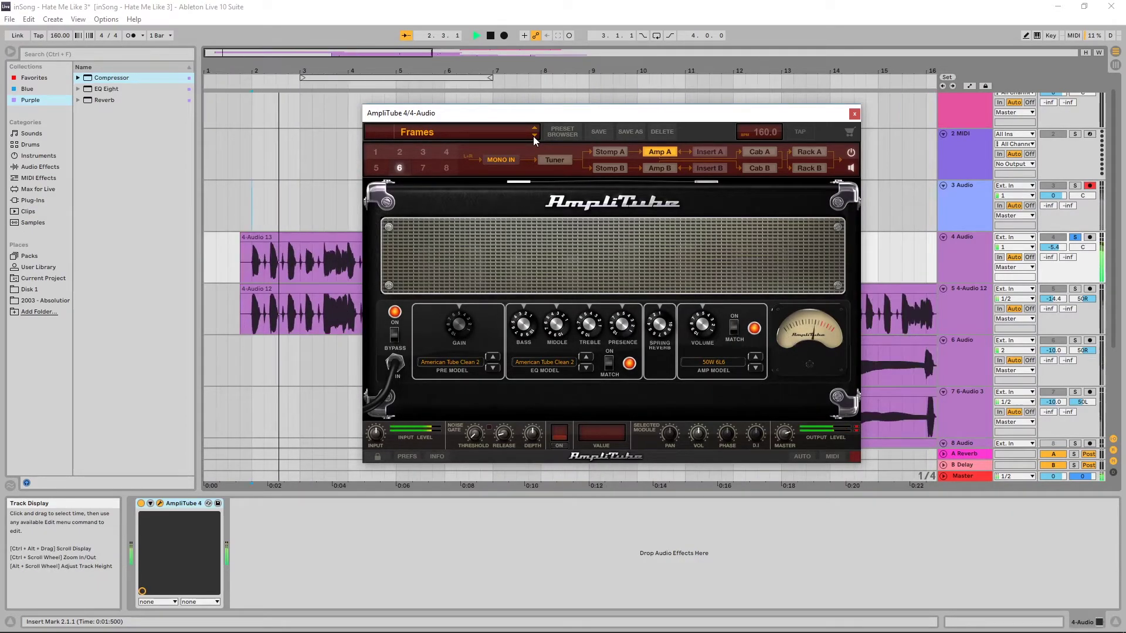
Audition the following presets one by one up to Hypno Repeat, including Growing Spaces, Gtr to Bass - fuzz, Harm onized and Heaven&Hell, and stop playback.
{"action": "left_click", "coordinate": [533, 136]}
{"action": "left_click", "coordinate": [532, 136]}
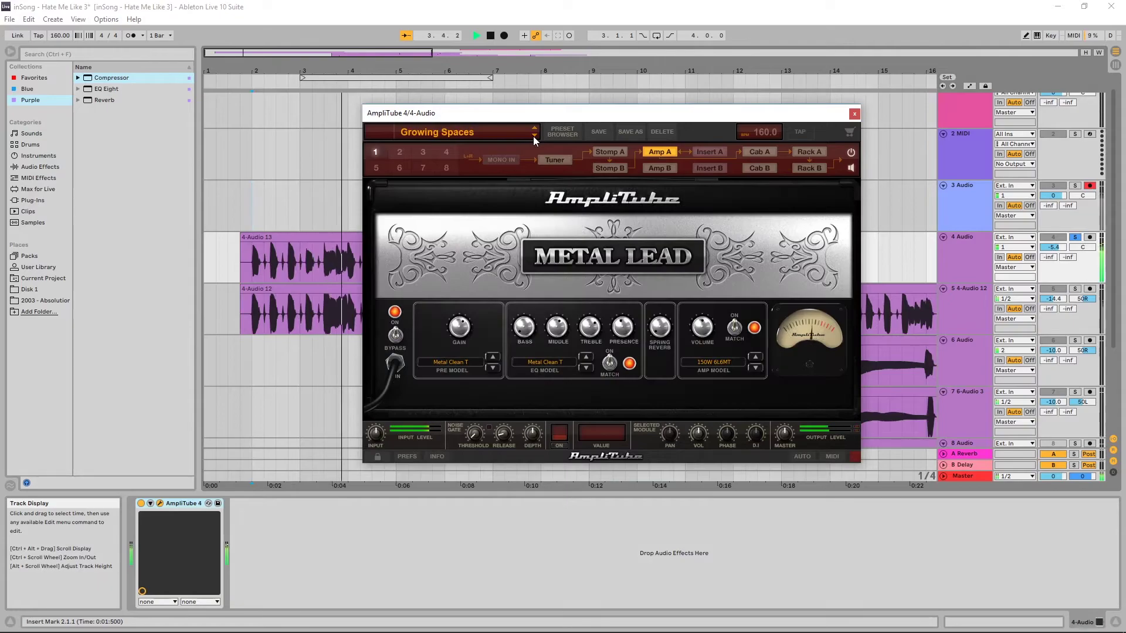
{"action": "left_click", "coordinate": [533, 136]}
{"action": "left_click", "coordinate": [533, 136]}
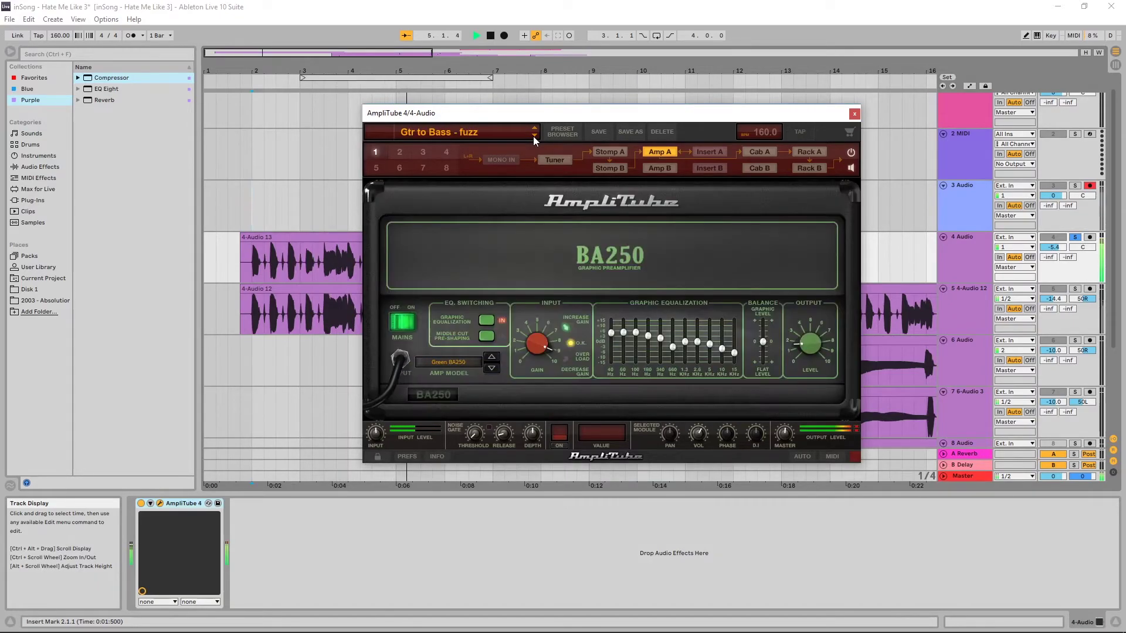
{"action": "left_click", "coordinate": [532, 136]}
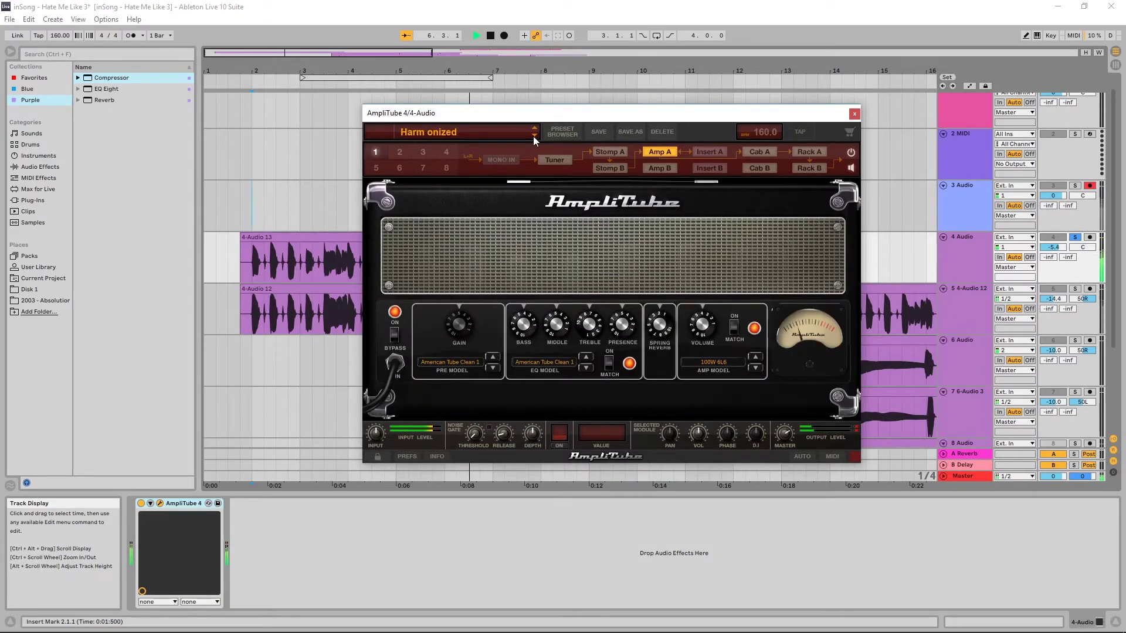
{"action": "left_click", "coordinate": [533, 136]}
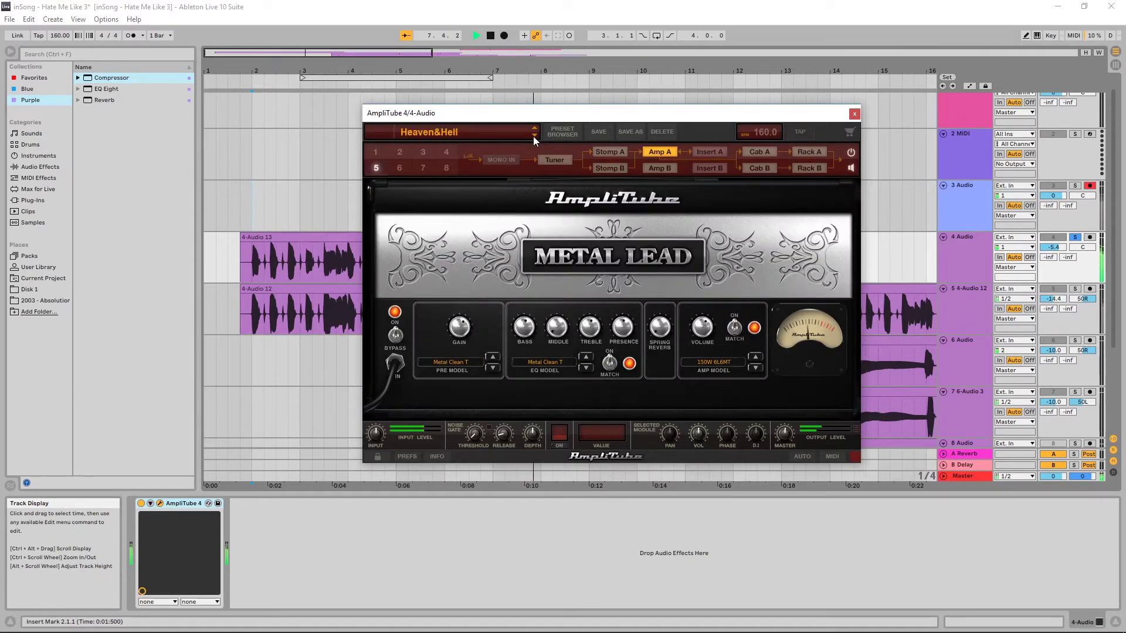
{"action": "left_click", "coordinate": [533, 136]}
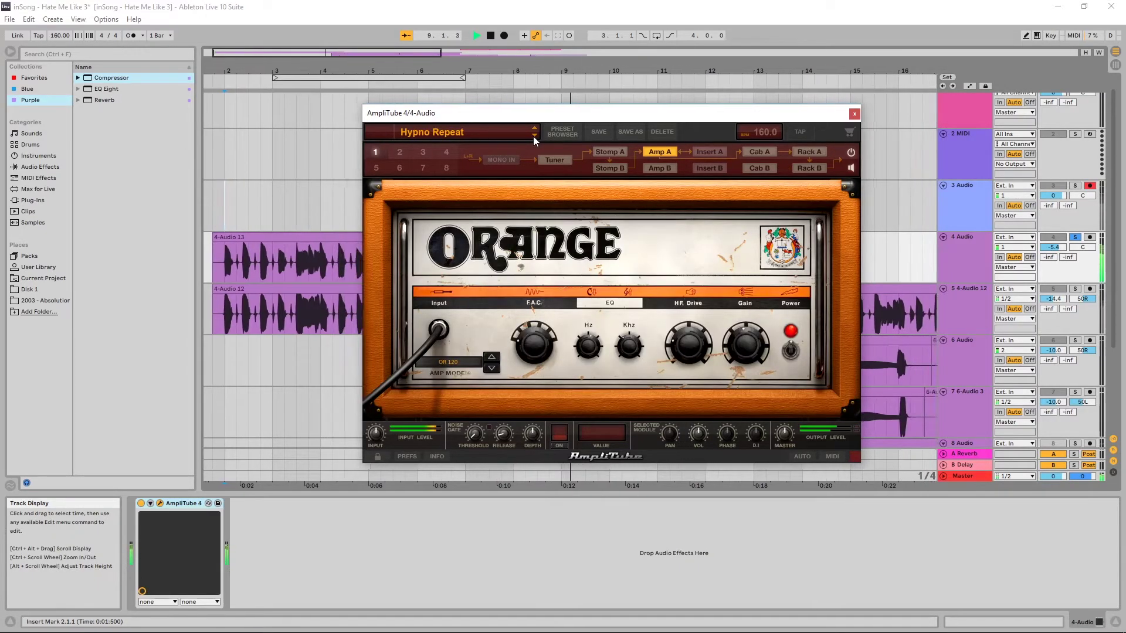
{"action": "key", "text": "space"}
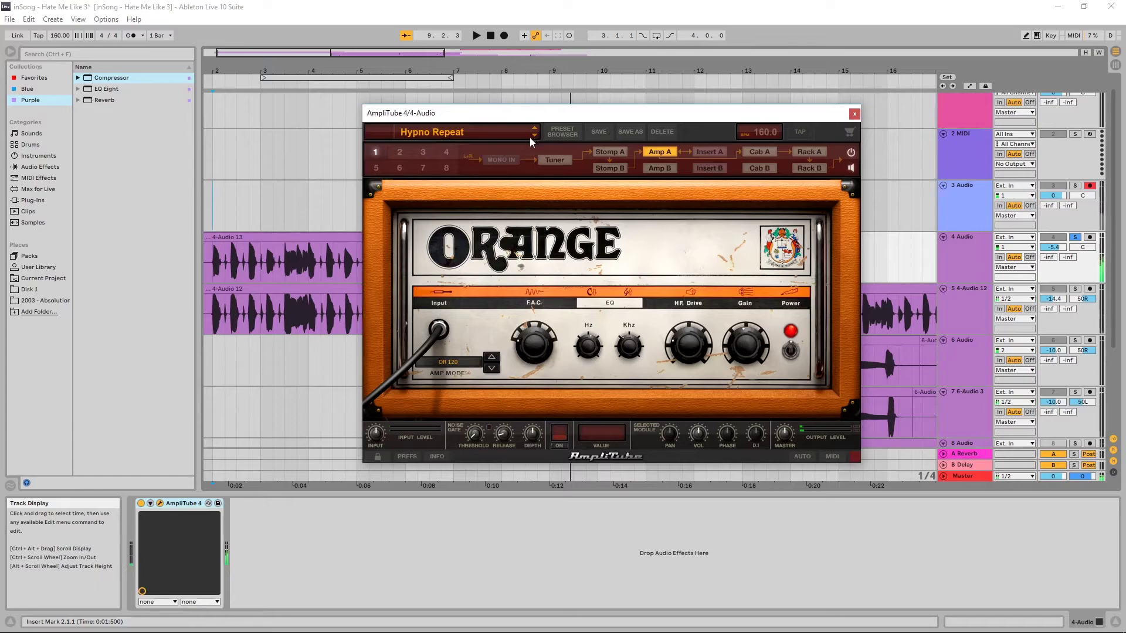
Set the master output level to -1.6 dB and play the track to hear it.
{"action": "mouse_move", "coordinate": [429, 620]}
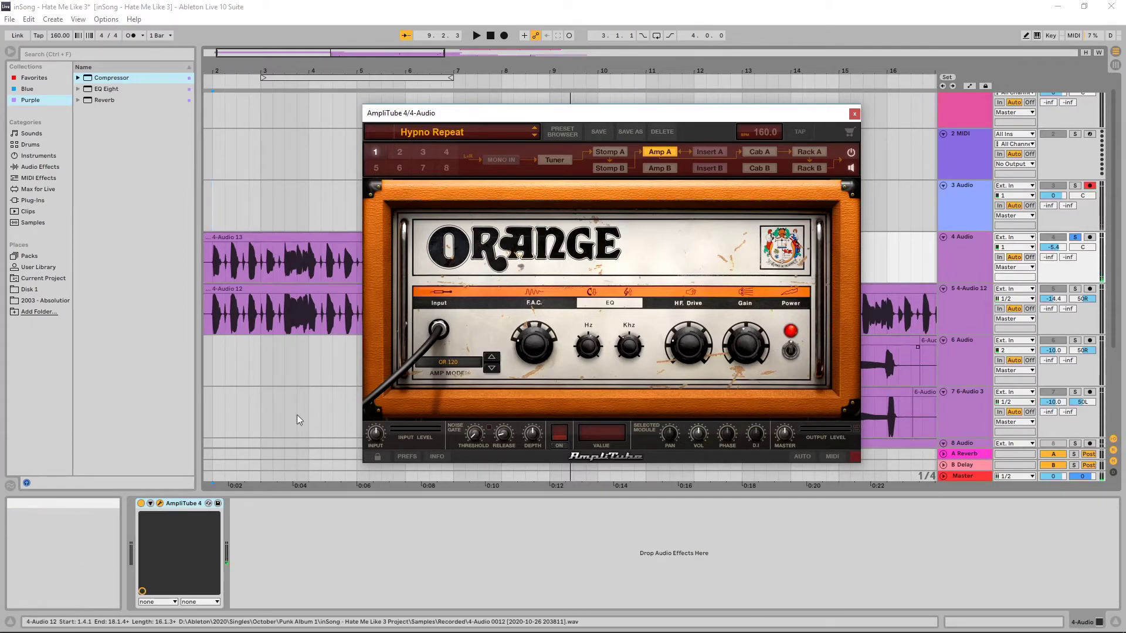
{"action": "mouse_move", "coordinate": [786, 439]}
{"action": "left_mouse_down"}
{"action": "mouse_move", "coordinate": [787, 489]}
{"action": "mouse_move", "coordinate": [776, 392]}
{"action": "mouse_move", "coordinate": [782, 457]}
{"action": "left_mouse_up"}
{"action": "key", "text": "space"}
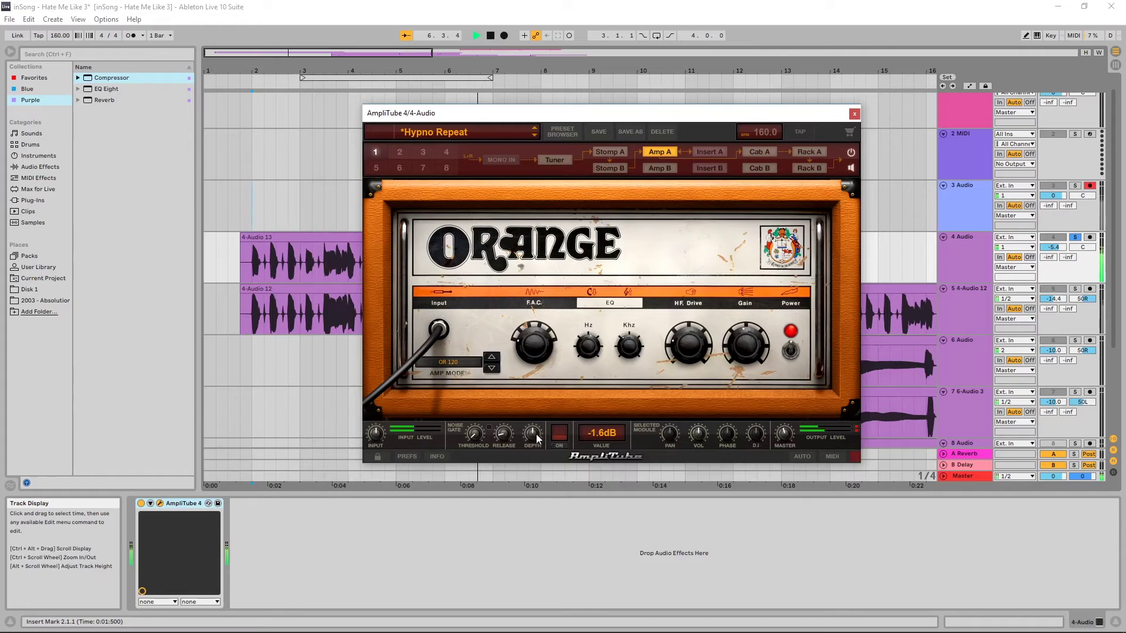
Stop playback and set the noise gate threshold to -33.6 dB.
{"action": "key", "text": "space"}
{"action": "left_click_drag", "start_coordinate": [477, 441], "coordinate": [484, 391]}
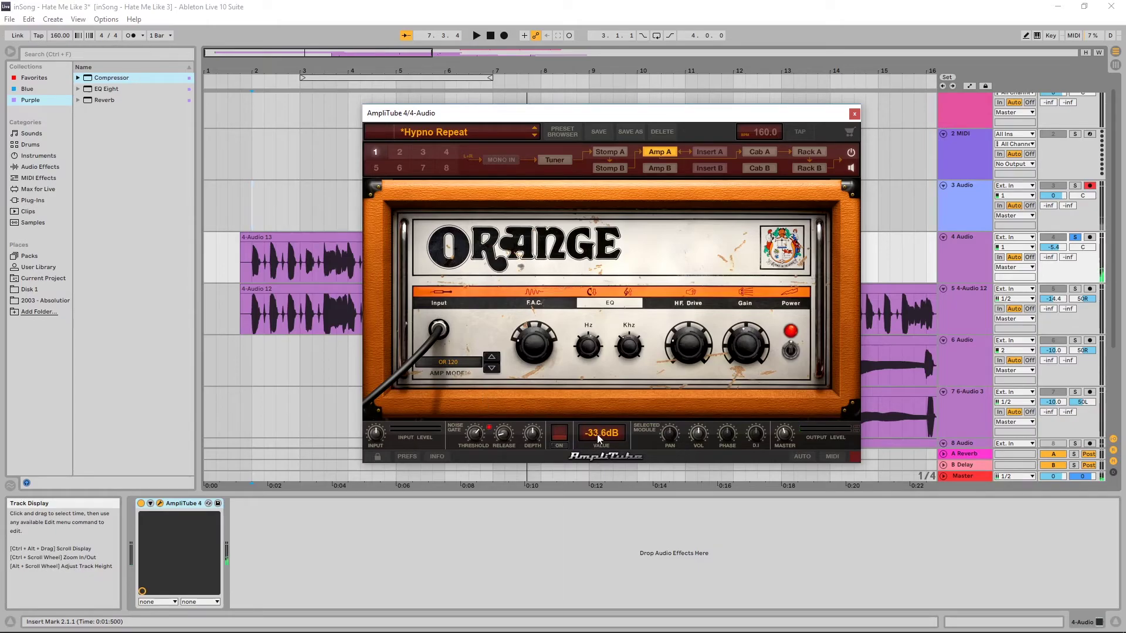
Play the track, set the noise gate threshold to -31.3 dB while listening, and stop playback.
{"action": "key", "text": "space"}
{"action": "left_click_drag", "start_coordinate": [475, 435], "coordinate": [472, 460]}
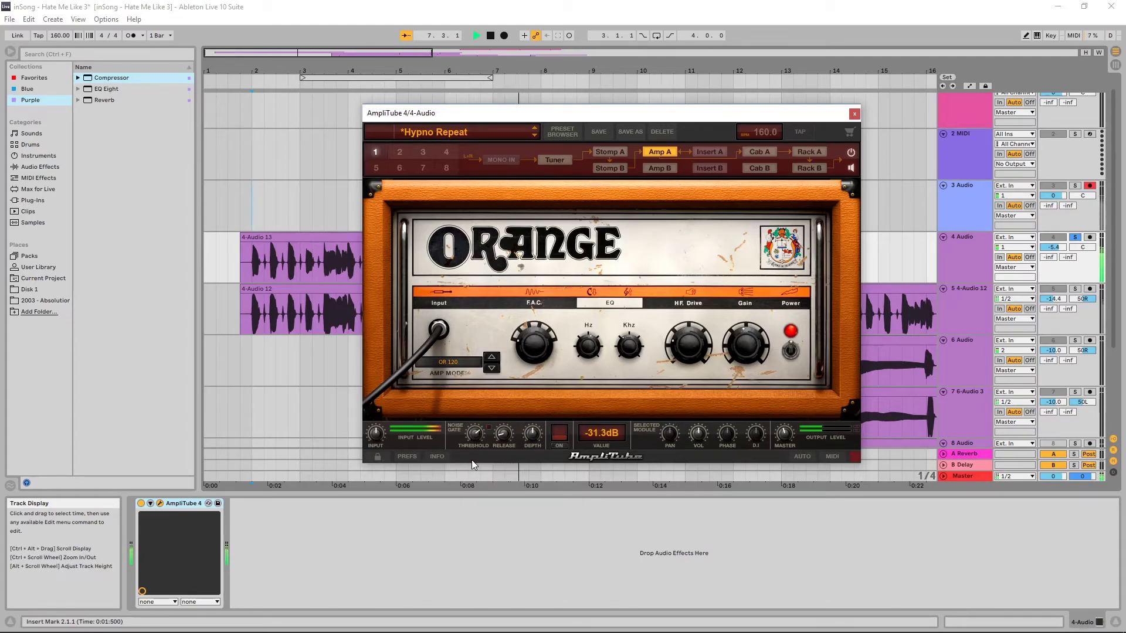
{"action": "key", "text": "space"}
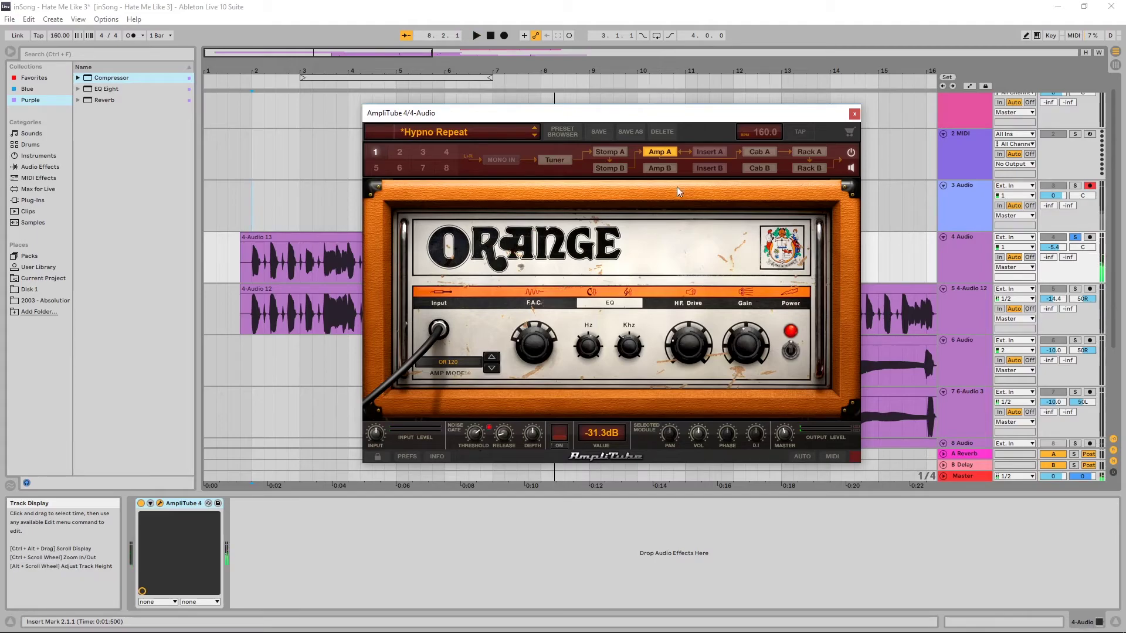
Set the noise gate release to 10.0 and the input level to 2.3 dB, ending with playback stopped.
{"action": "left_click", "coordinate": [747, 365]}
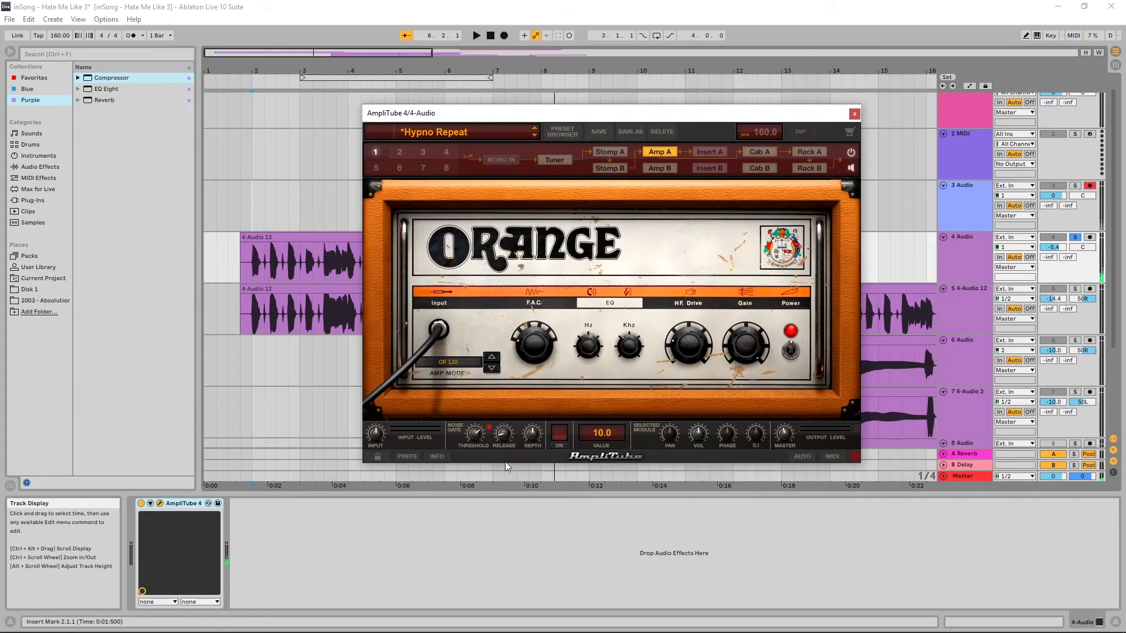
{"action": "left_click_drag", "start_coordinate": [482, 433], "coordinate": [477, 444]}
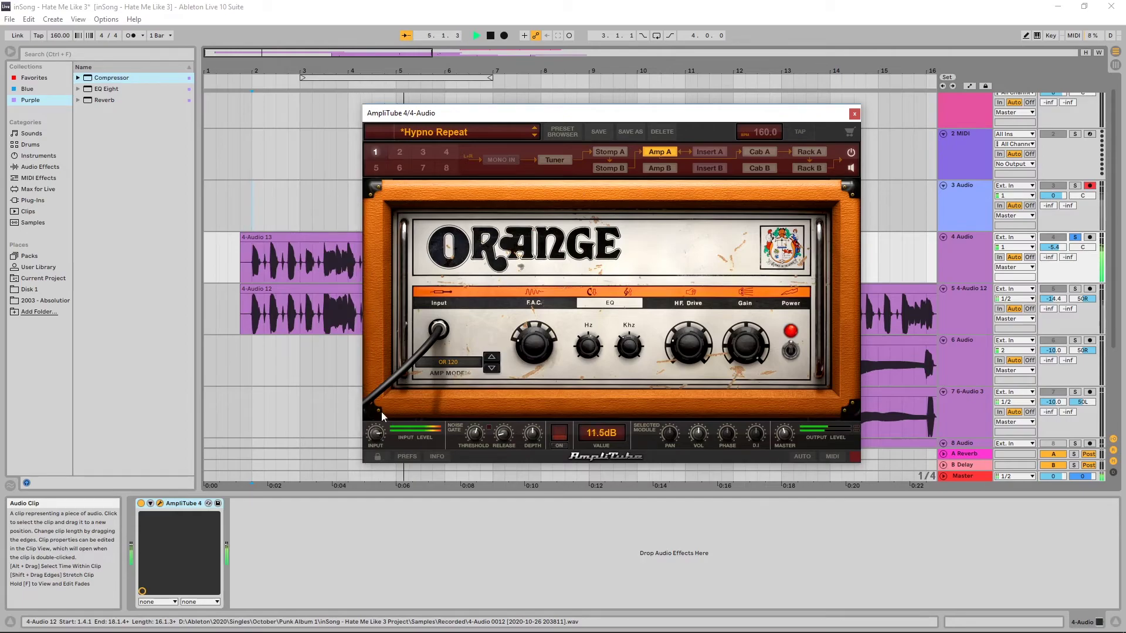
{"action": "key", "text": "space"}
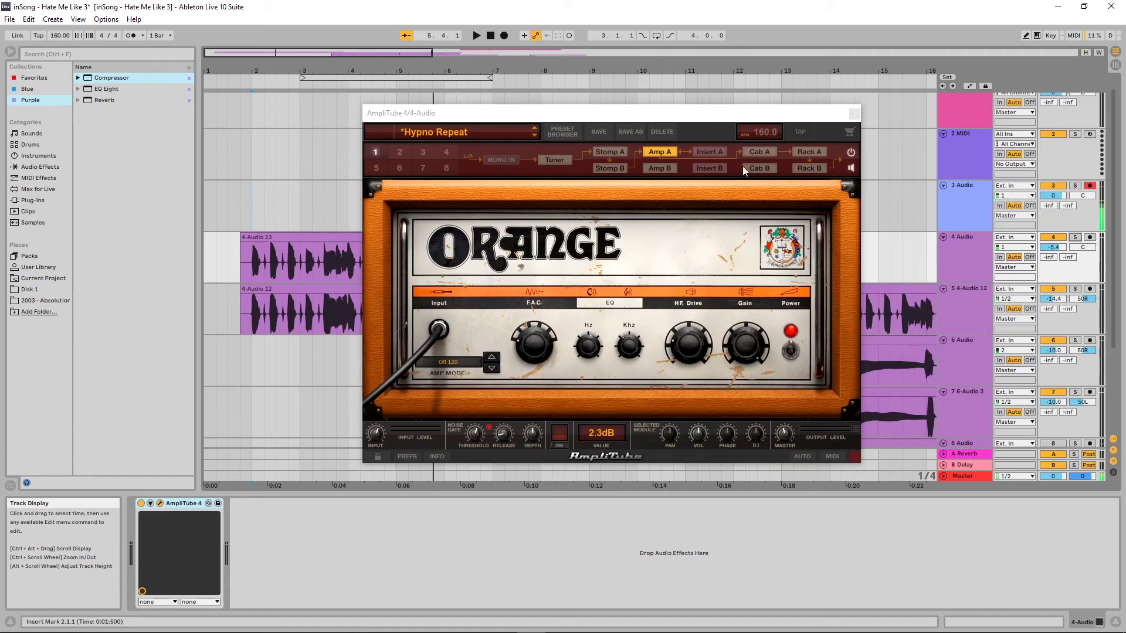
Move the AmpliTube window aside and load Omnisphere from the Favorites collection onto the first MIDI track.
{"action": "left_click", "coordinate": [800, 153]}
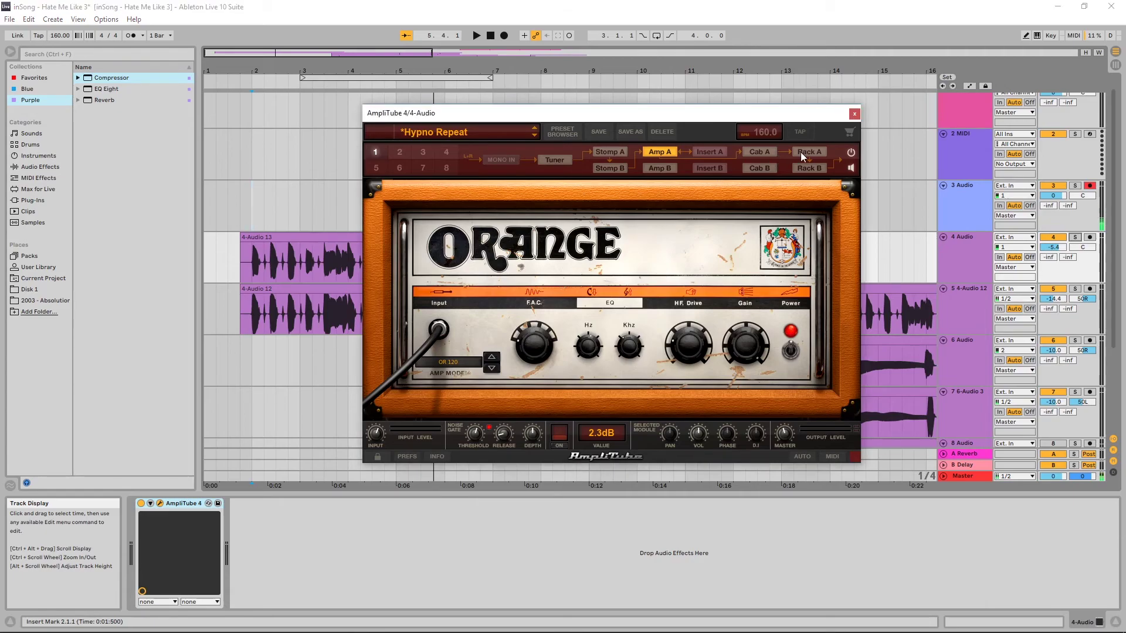
{"action": "left_click", "coordinate": [752, 151]}
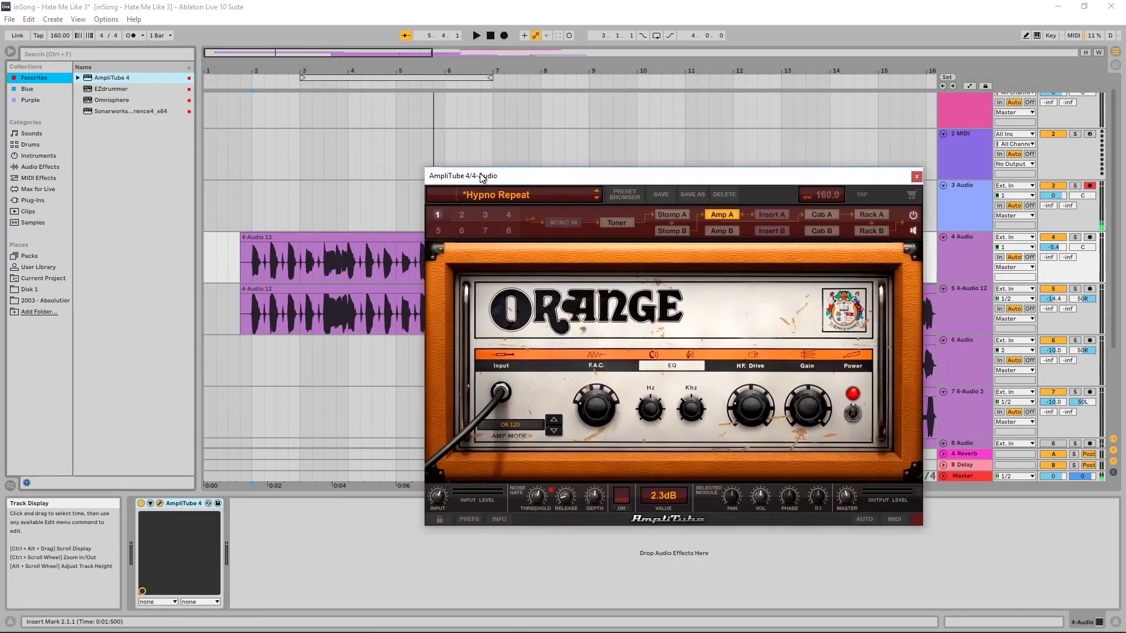
{"action": "left_click_drag", "start_coordinate": [481, 178], "coordinate": [499, 209]}
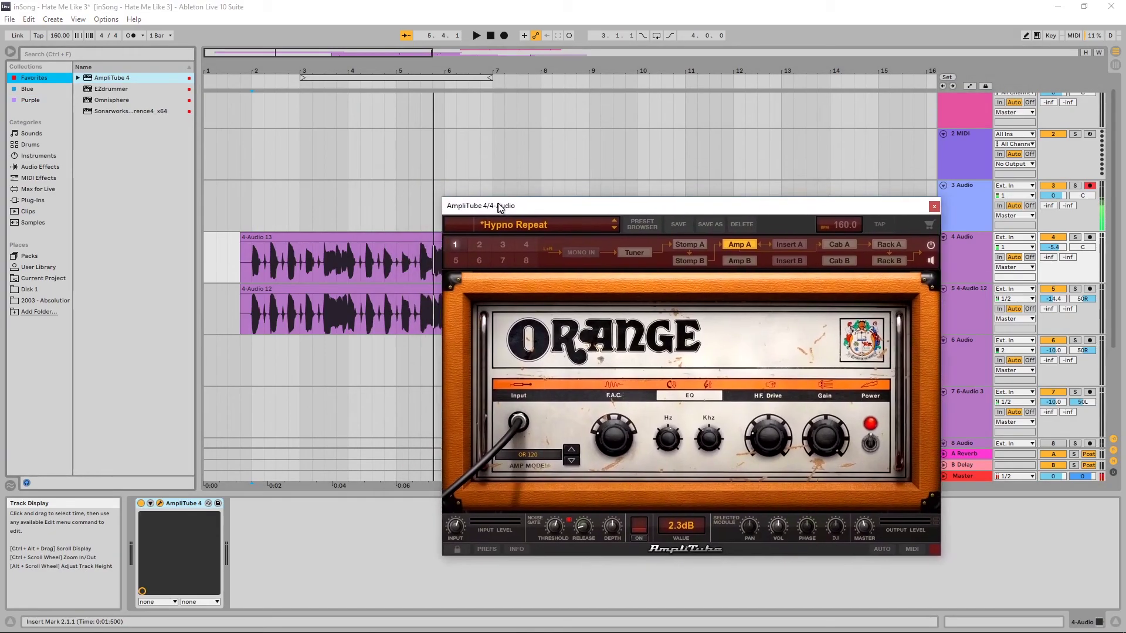
{"action": "left_click", "coordinate": [103, 100]}
{"action": "left_click_drag", "start_coordinate": [218, 145], "coordinate": [271, 118]}
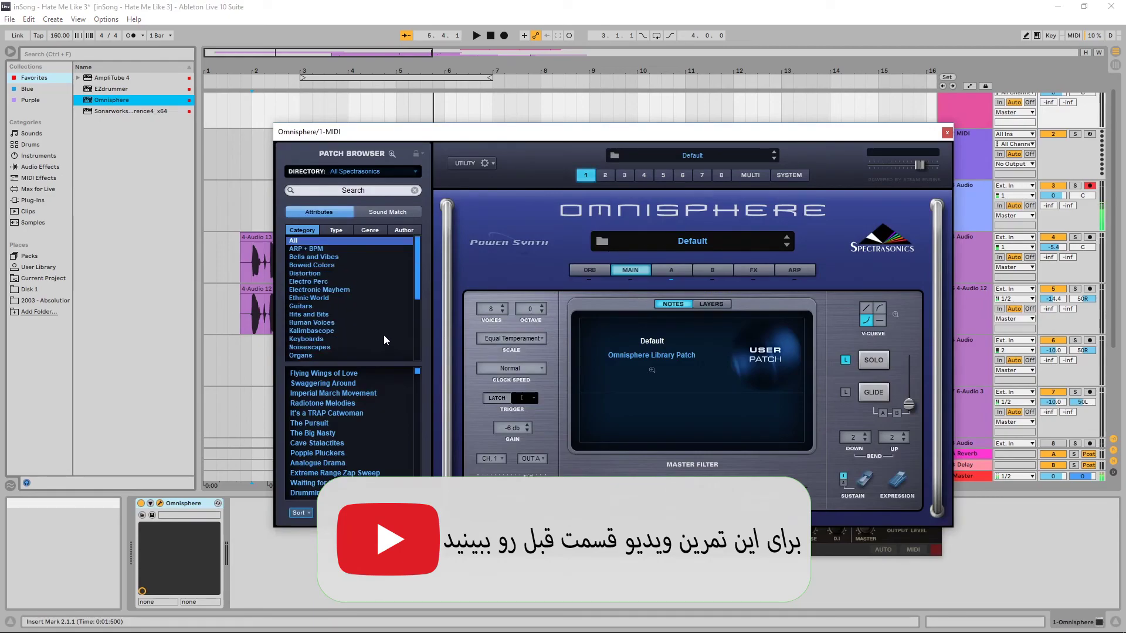
Look through Omnisphere's patch list, its A, B, FX and ARP pages, and parts 3 and 4.
{"action": "scroll", "coordinate": [382, 434], "scroll_direction": "down", "scroll_amount": 1}
{"action": "scroll", "coordinate": [370, 422], "scroll_direction": "down", "scroll_amount": 1}
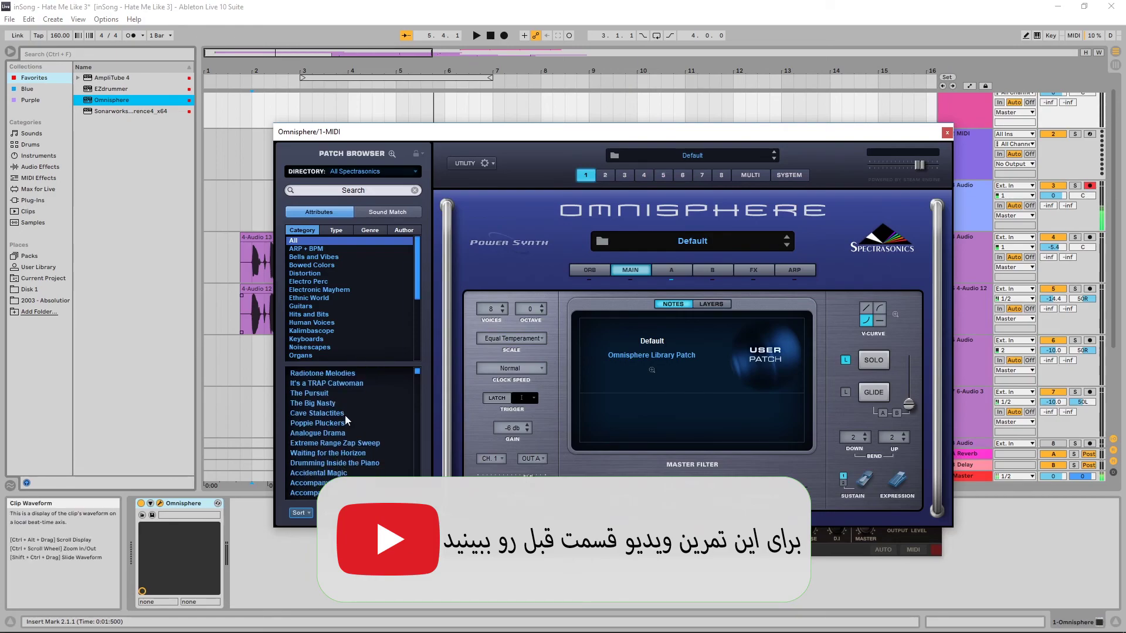
{"action": "left_click", "coordinate": [666, 272]}
{"action": "left_click", "coordinate": [714, 268]}
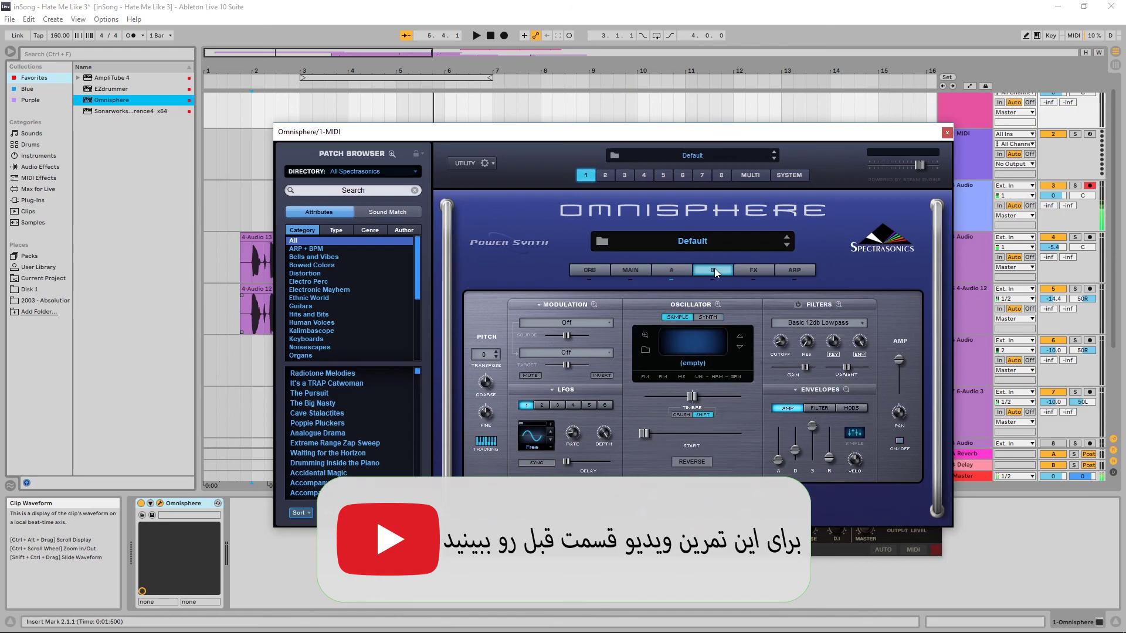
{"action": "left_click", "coordinate": [753, 270]}
{"action": "left_click", "coordinate": [795, 271]}
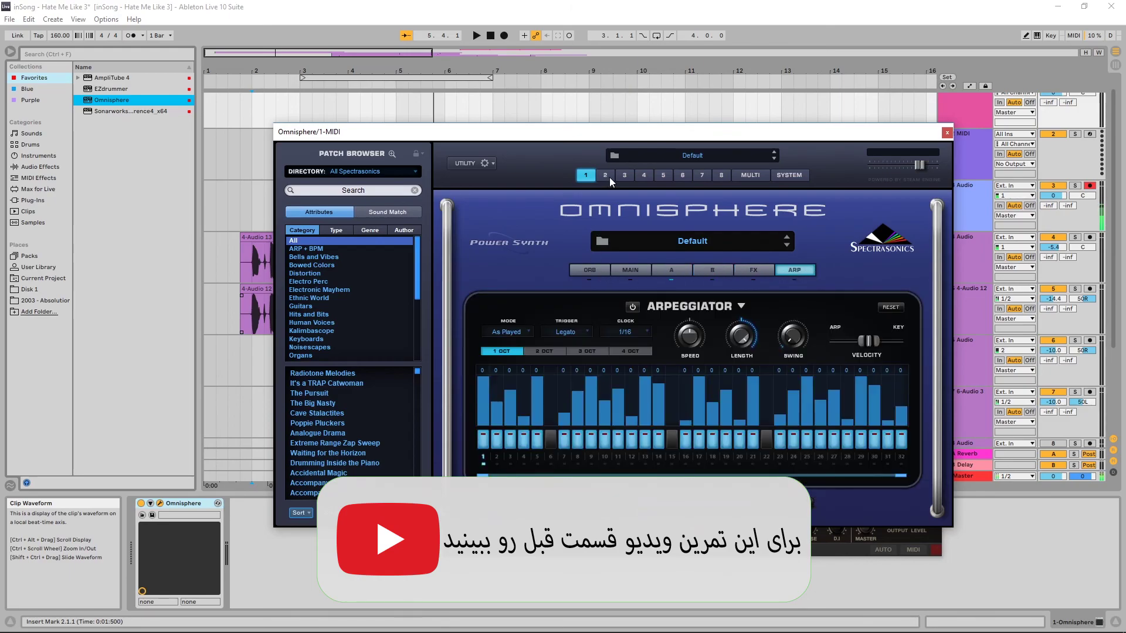
{"action": "left_click", "coordinate": [626, 176]}
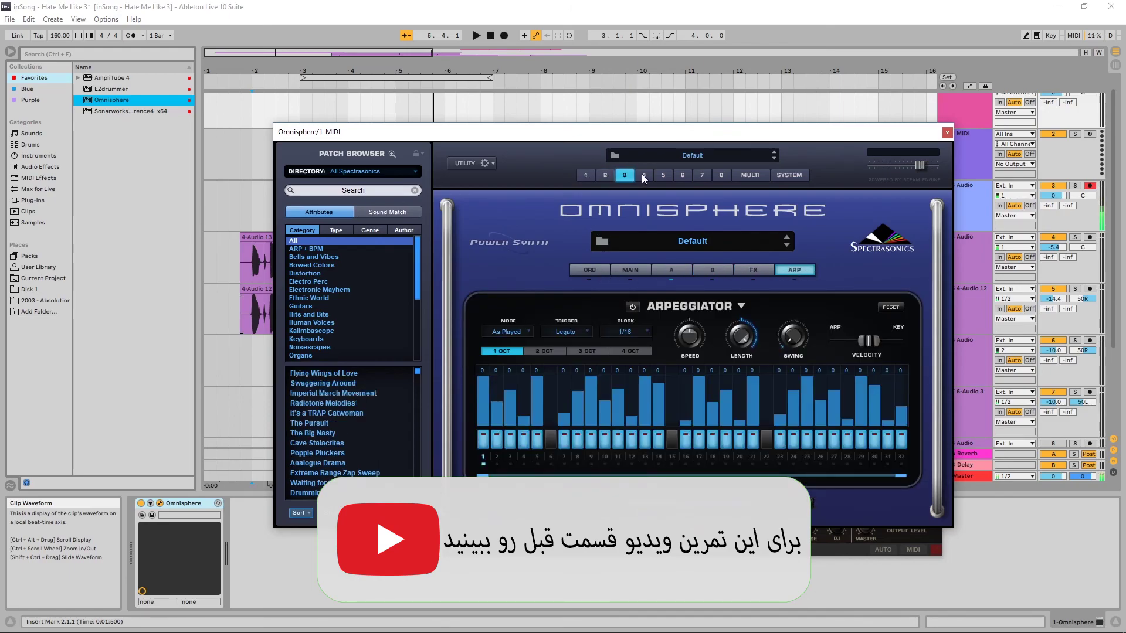
{"action": "left_click", "coordinate": [644, 176]}
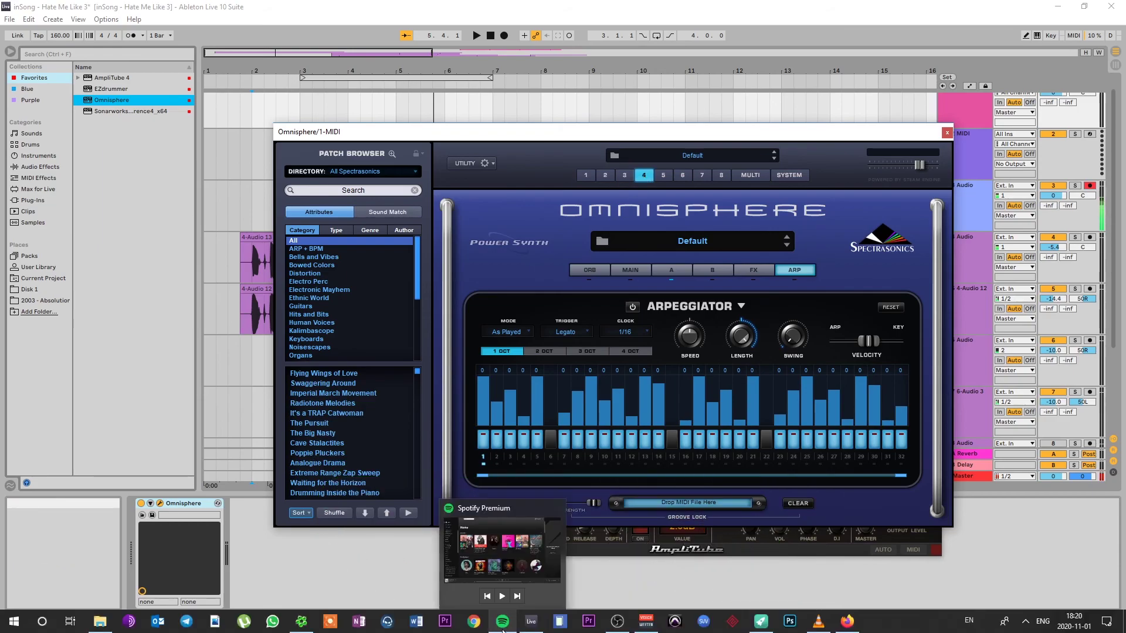